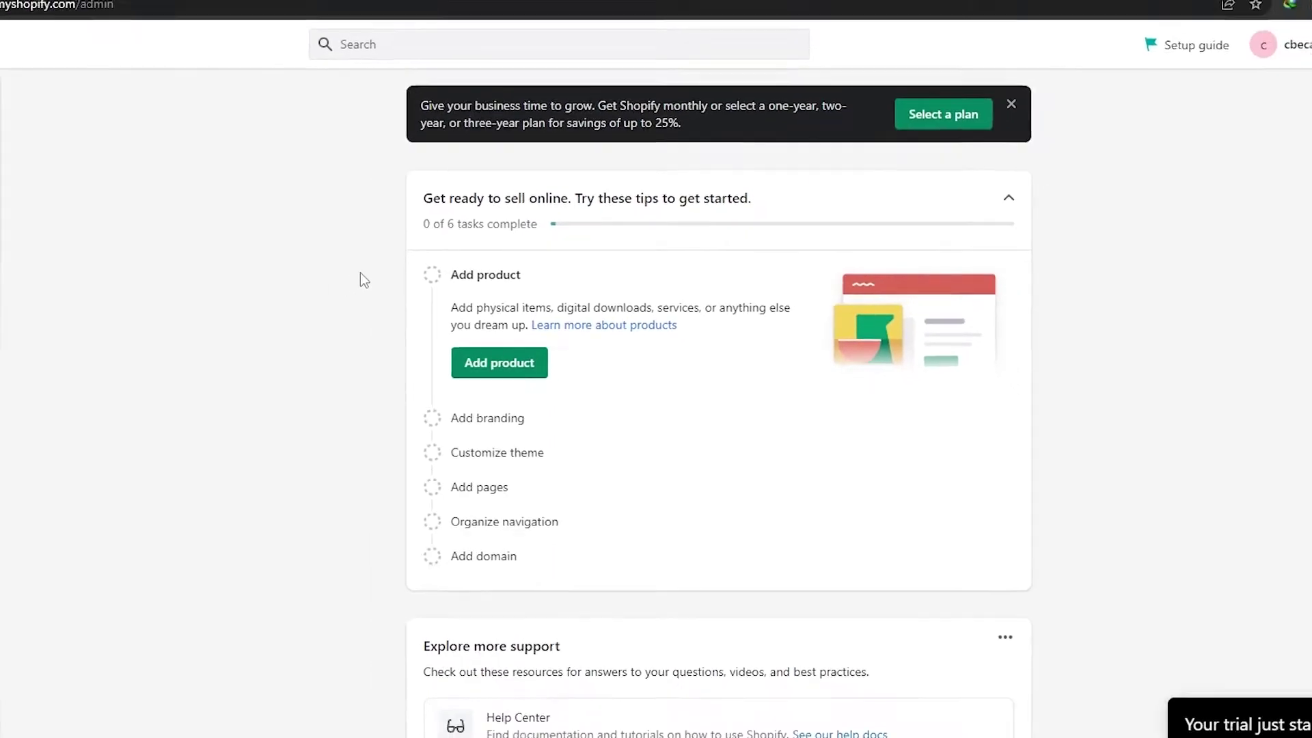
Step: Go to the store Settings and open the Payments page
{"action": "scroll", "coordinate": [439, 244], "scroll_direction": "down", "scroll_amount": 2}
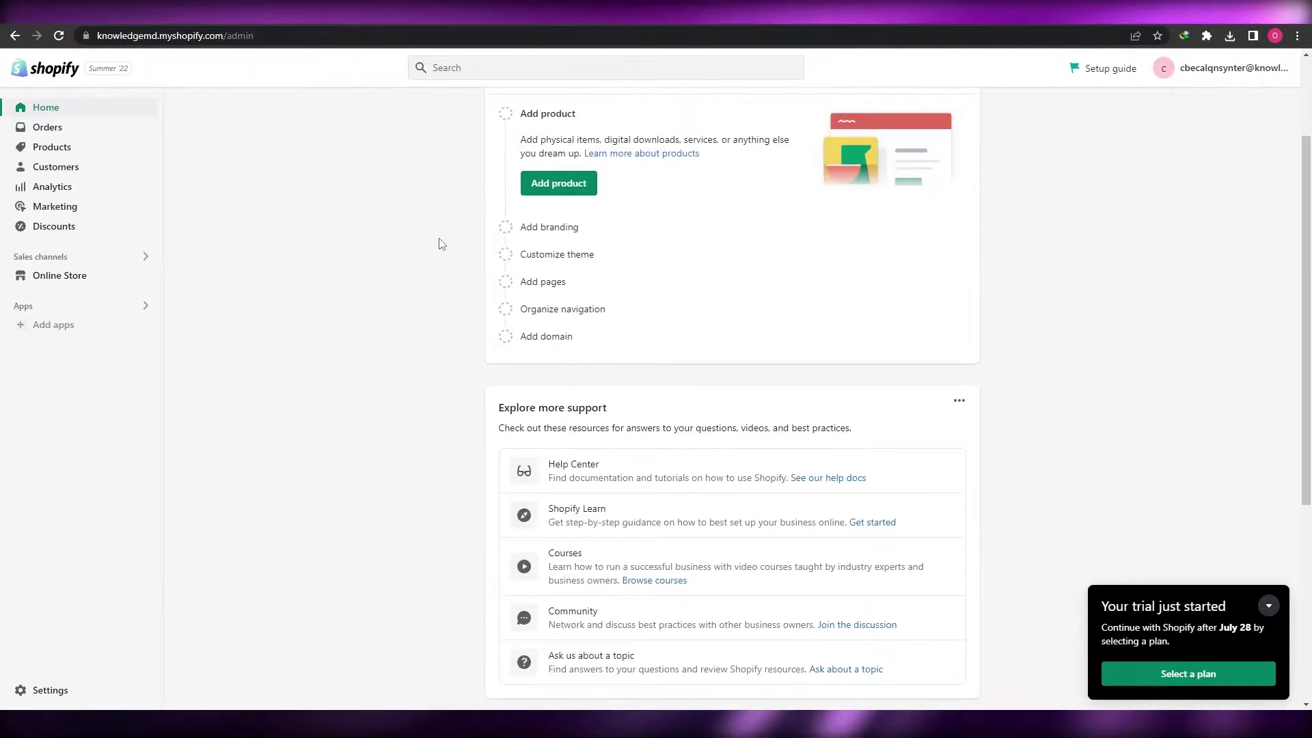
{"action": "scroll", "coordinate": [439, 244], "scroll_direction": "up", "scroll_amount": 2}
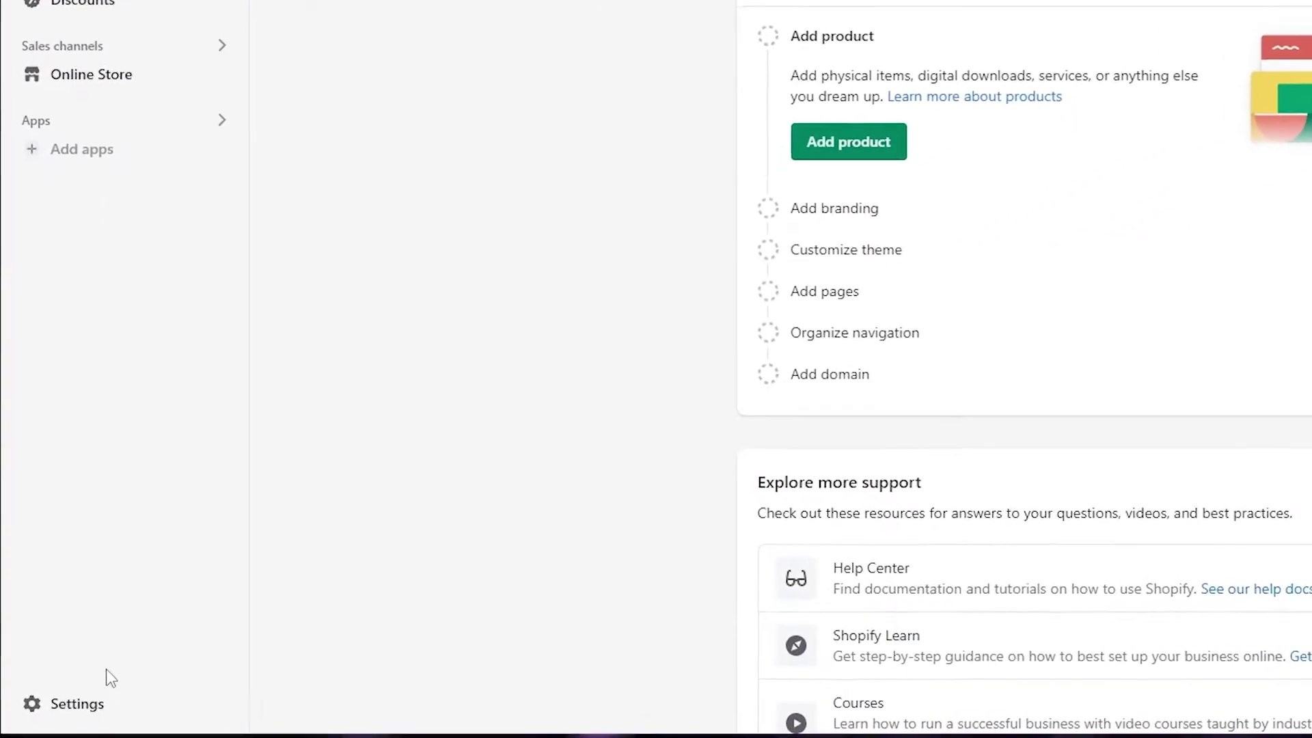
{"action": "left_click", "coordinate": [88, 709]}
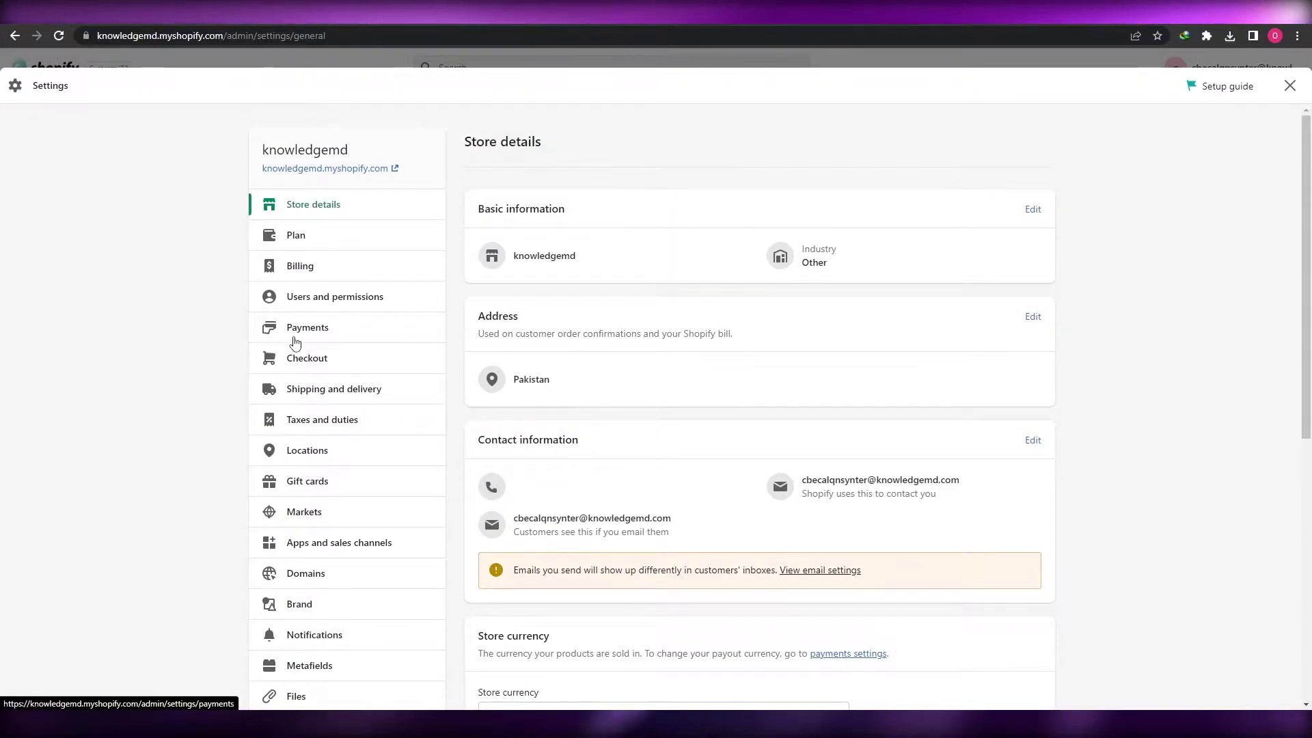
{"action": "left_click", "coordinate": [295, 342]}
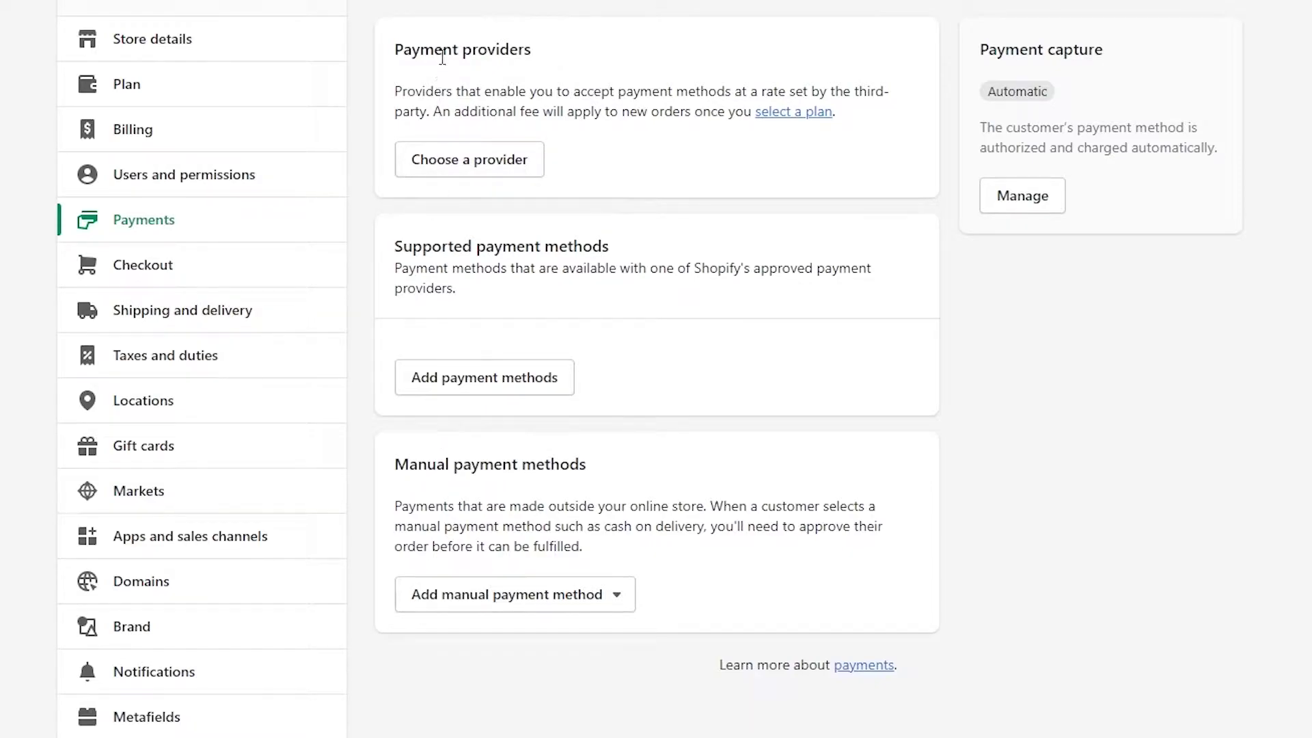
{"action": "left_click", "coordinate": [451, 176]}
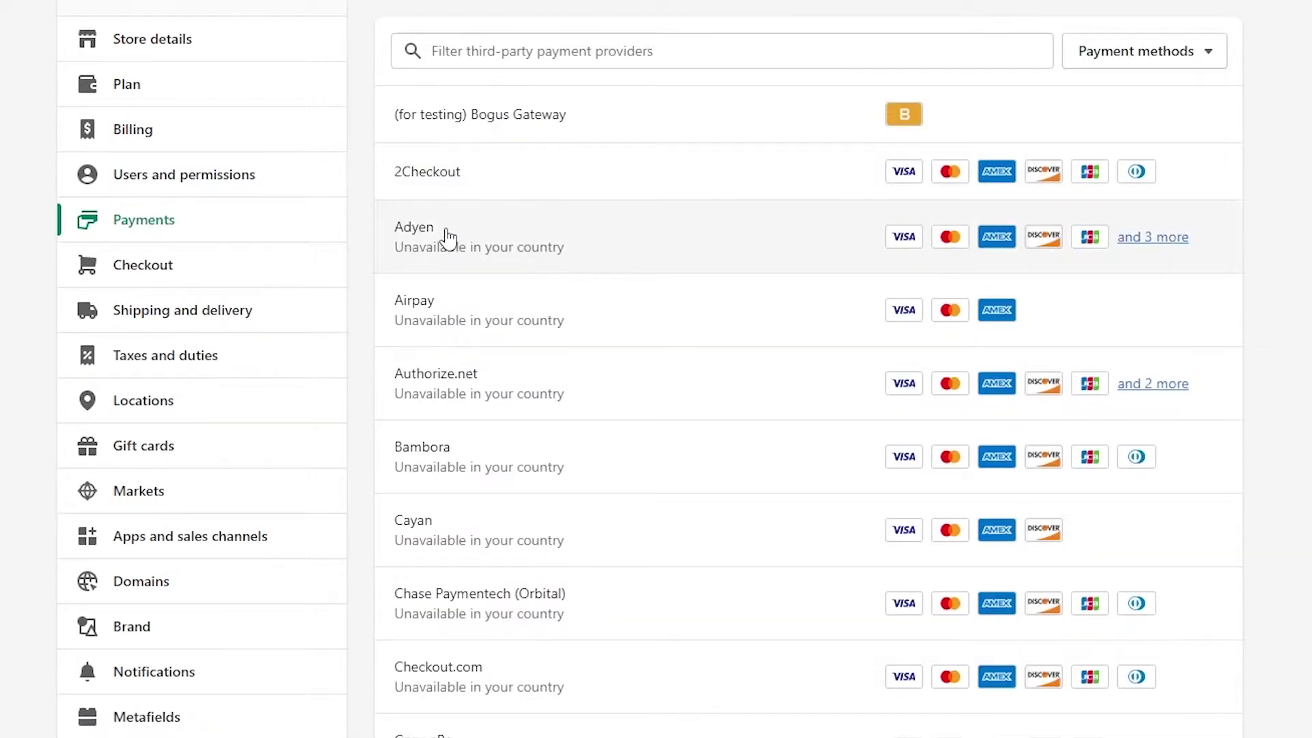
{"action": "scroll", "coordinate": [441, 373], "scroll_direction": "down", "scroll_amount": 9}
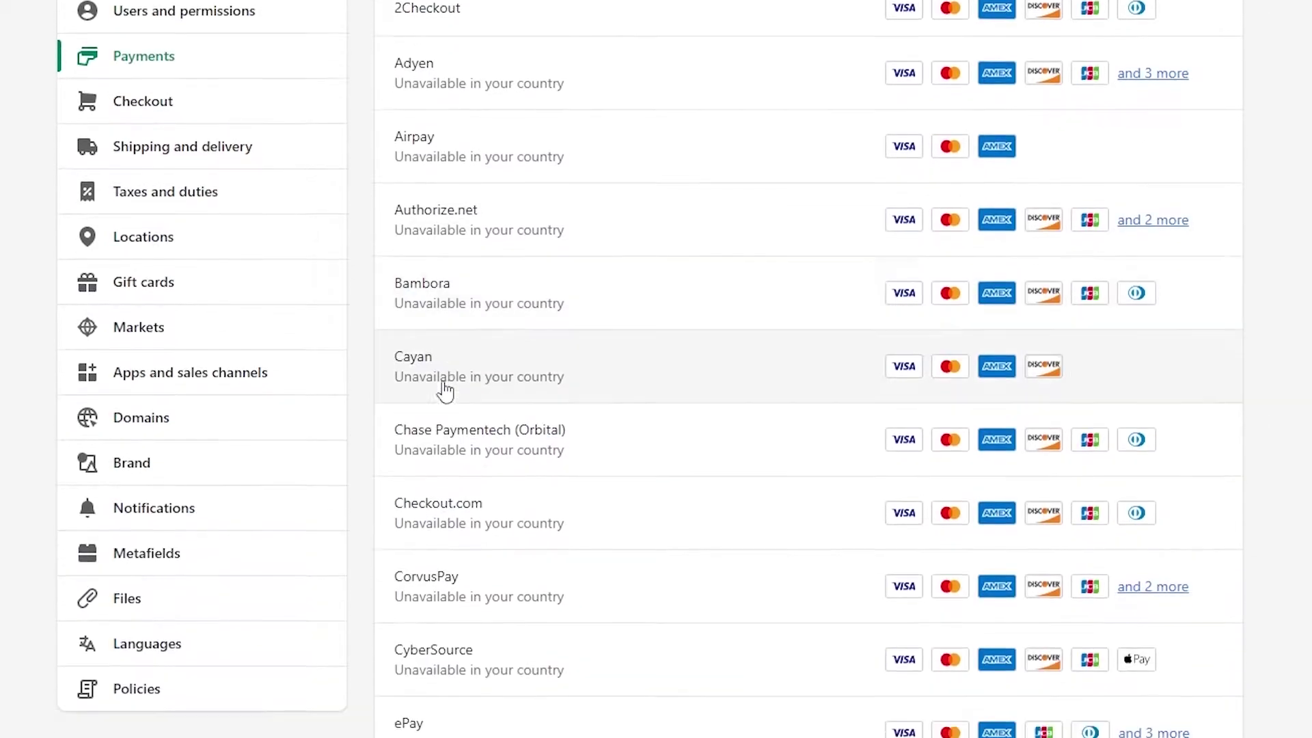
{"action": "scroll", "coordinate": [444, 388], "scroll_direction": "down", "scroll_amount": 6}
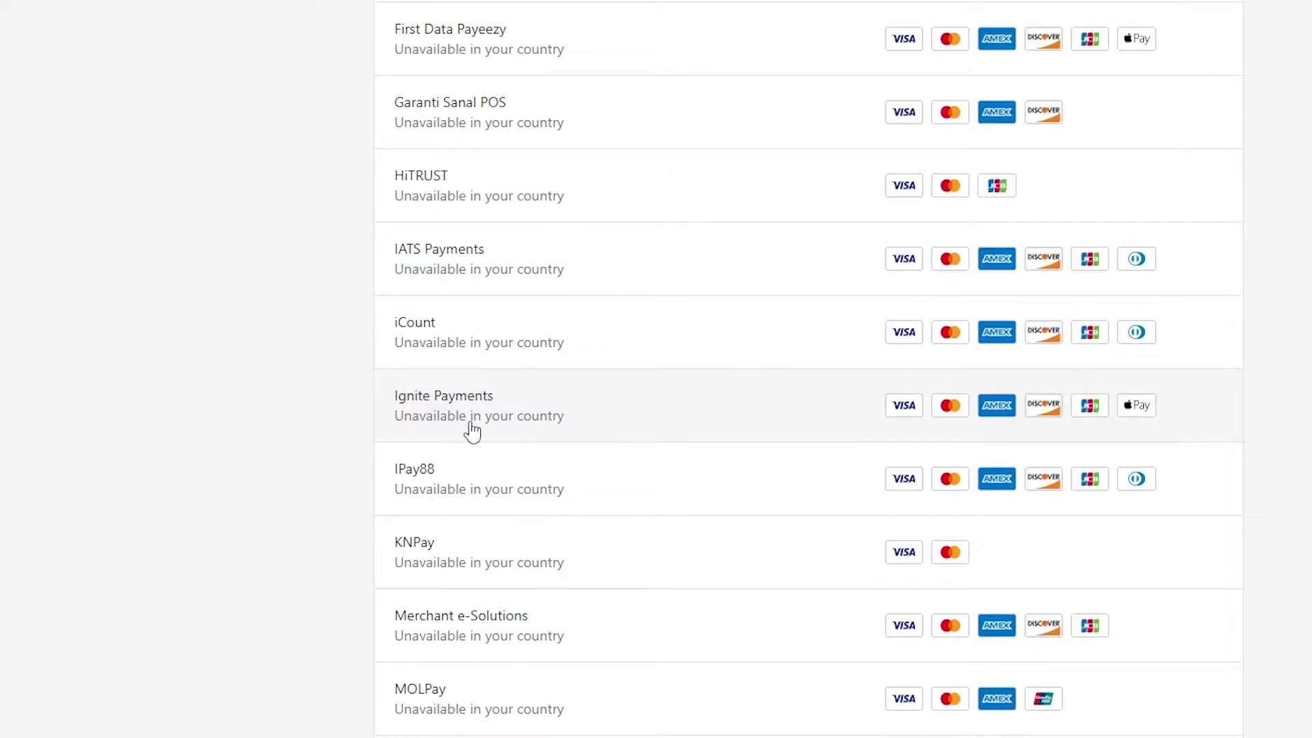
{"action": "scroll", "coordinate": [565, 426], "scroll_direction": "up", "scroll_amount": 15}
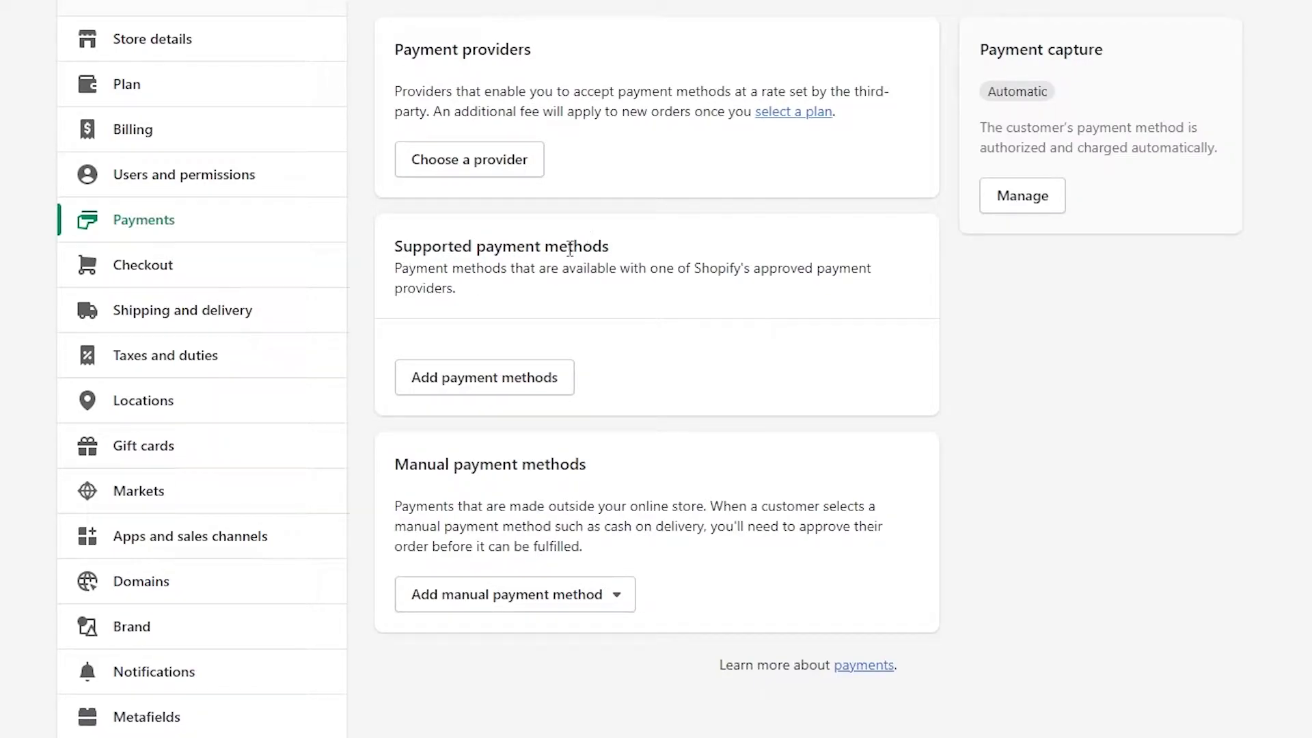
{"action": "left_click", "coordinate": [489, 380]}
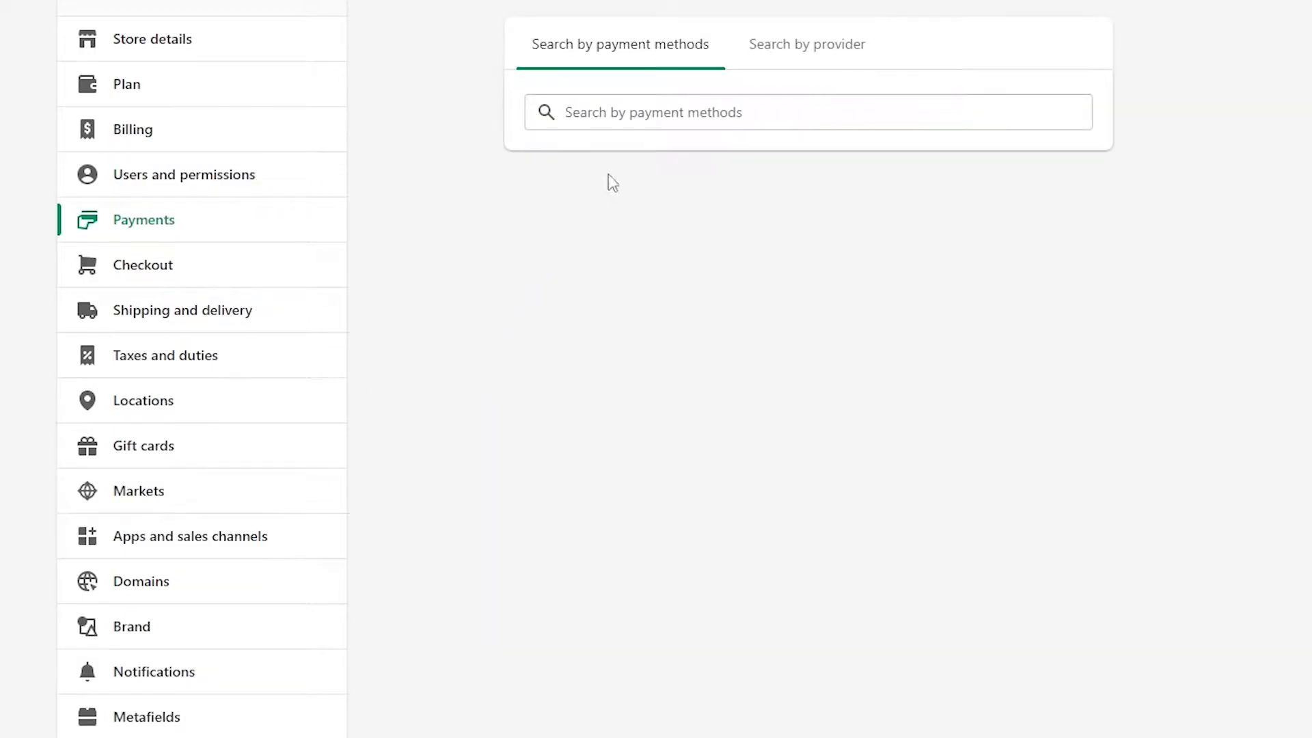
Step: Browse the provider search options by payment method and by provider name
{"action": "left_click", "coordinate": [664, 115]}
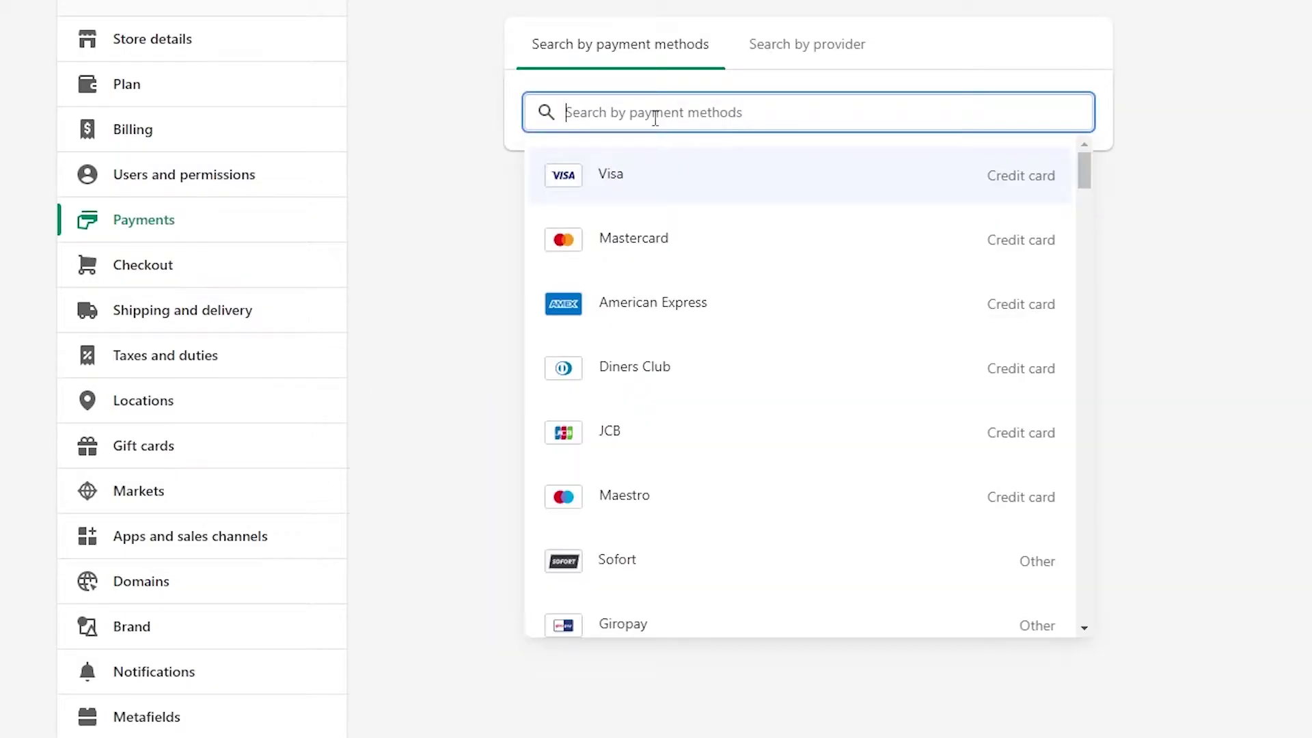
{"action": "scroll", "coordinate": [629, 375], "scroll_direction": "down", "scroll_amount": 9}
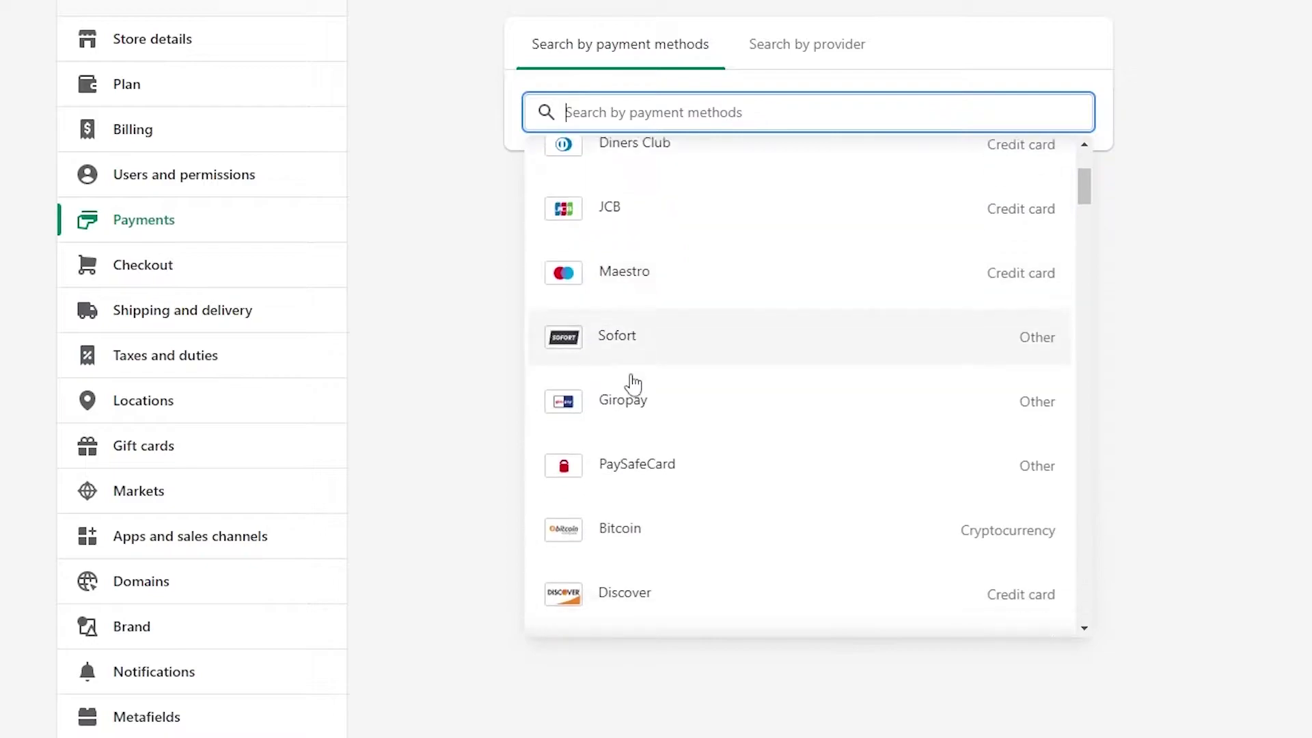
{"action": "scroll", "coordinate": [623, 536], "scroll_direction": "up", "scroll_amount": 9}
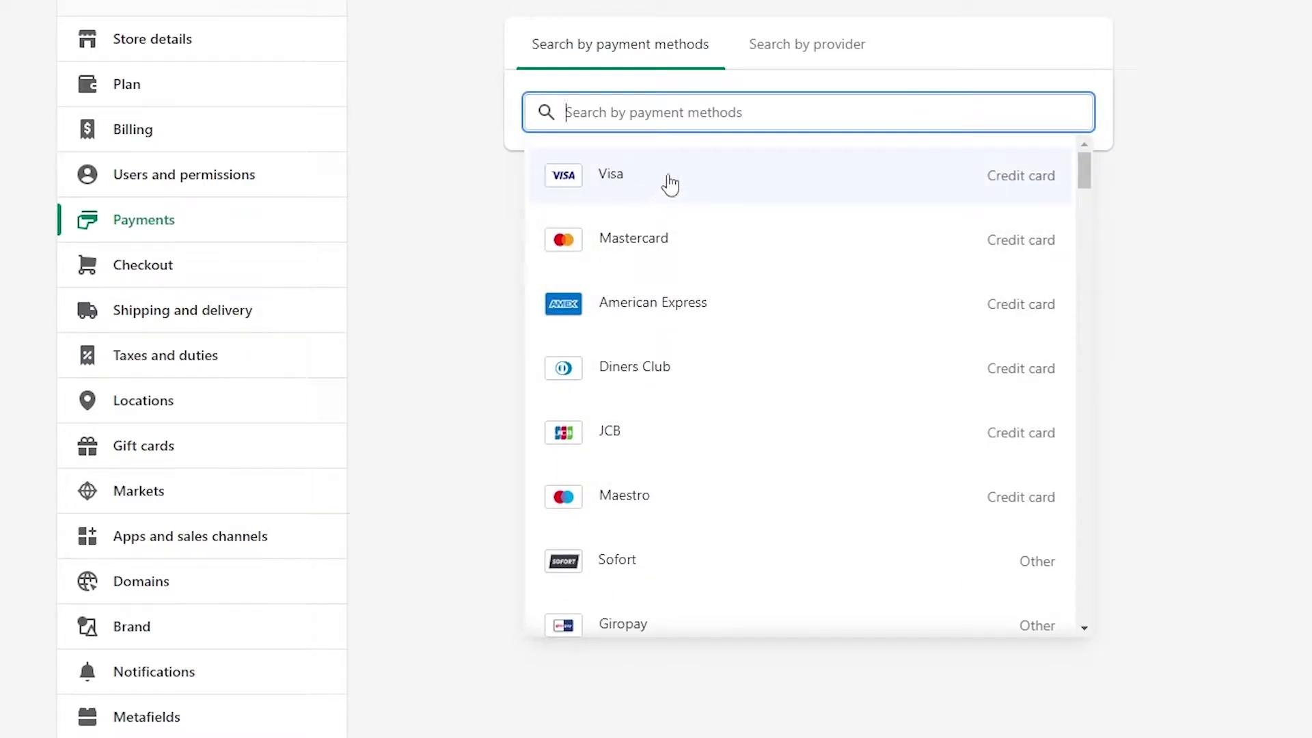
{"action": "left_click", "coordinate": [792, 49]}
{"action": "left_click", "coordinate": [714, 112]}
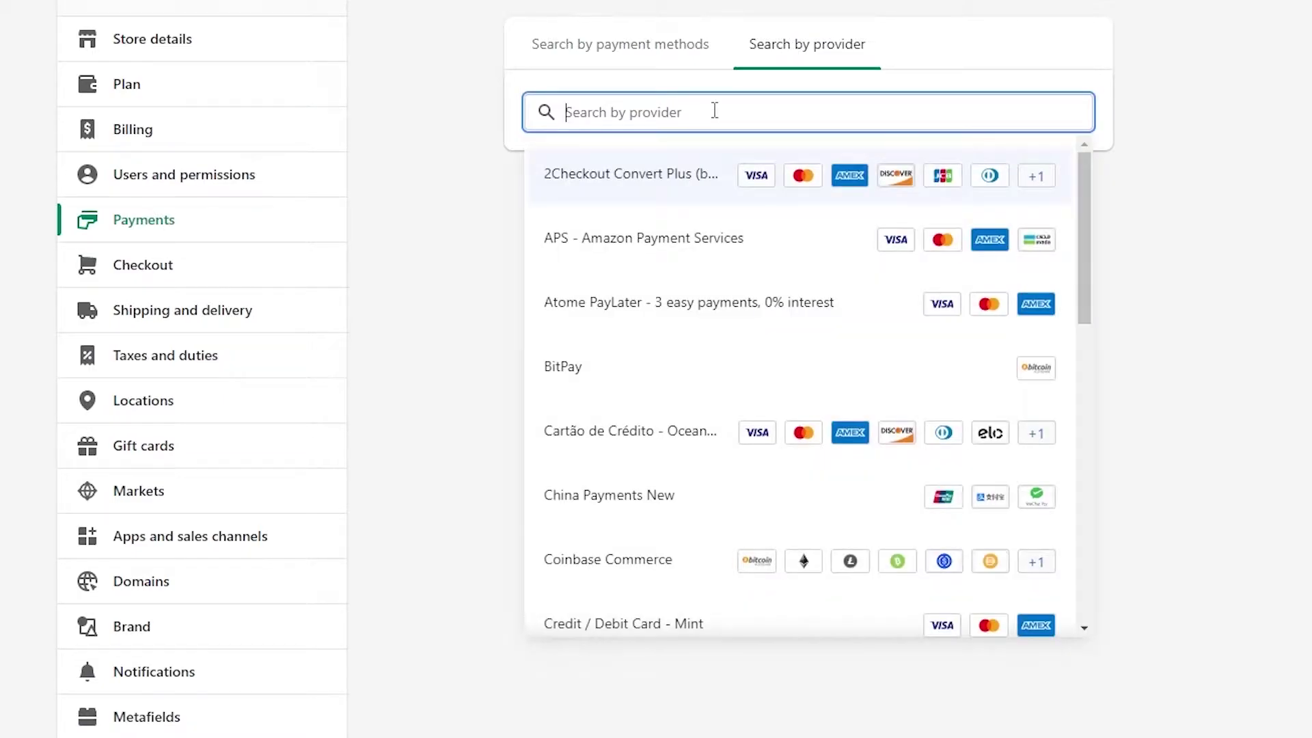
{"action": "scroll", "coordinate": [673, 469], "scroll_direction": "down", "scroll_amount": 4}
{"action": "scroll", "coordinate": [673, 491], "scroll_direction": "up", "scroll_amount": 4}
{"action": "left_click", "coordinate": [662, 63]}
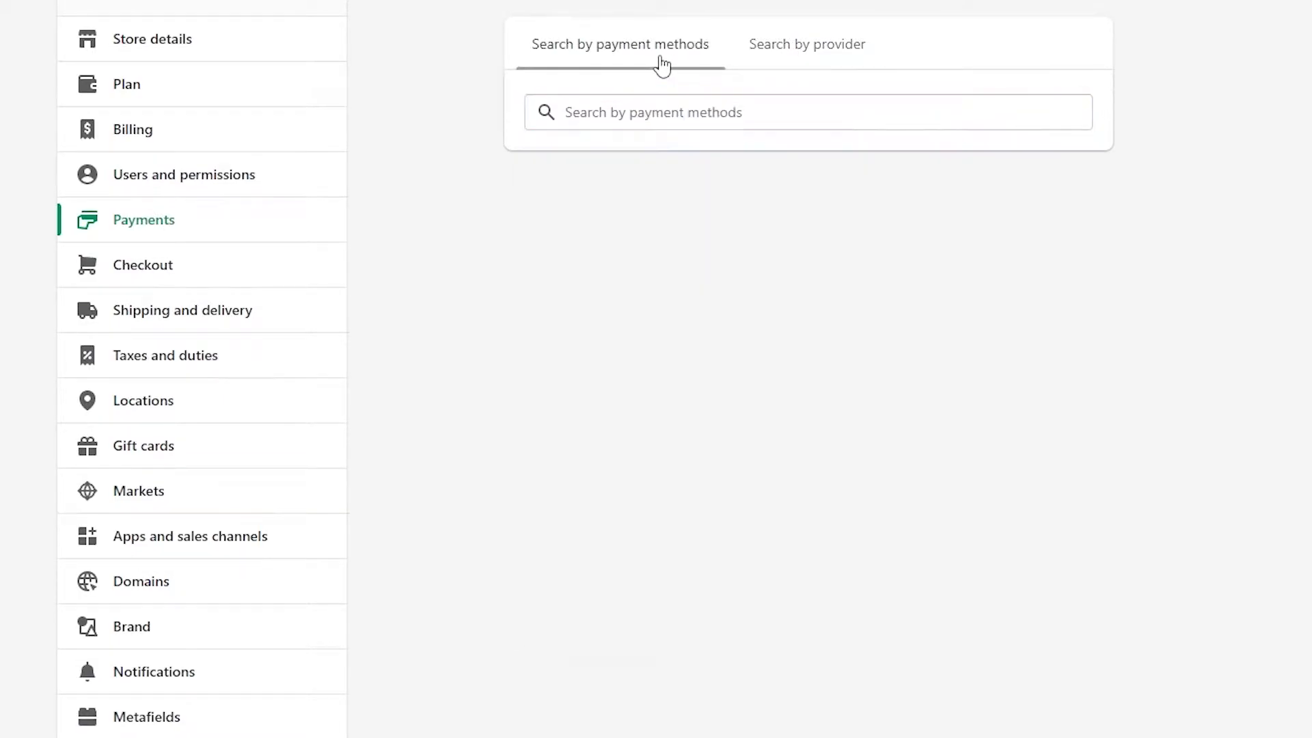
Step: Filter providers to those accepting Visa and Mastercard, removing American Express
{"action": "left_click", "coordinate": [645, 106]}
{"action": "left_click", "coordinate": [627, 208]}
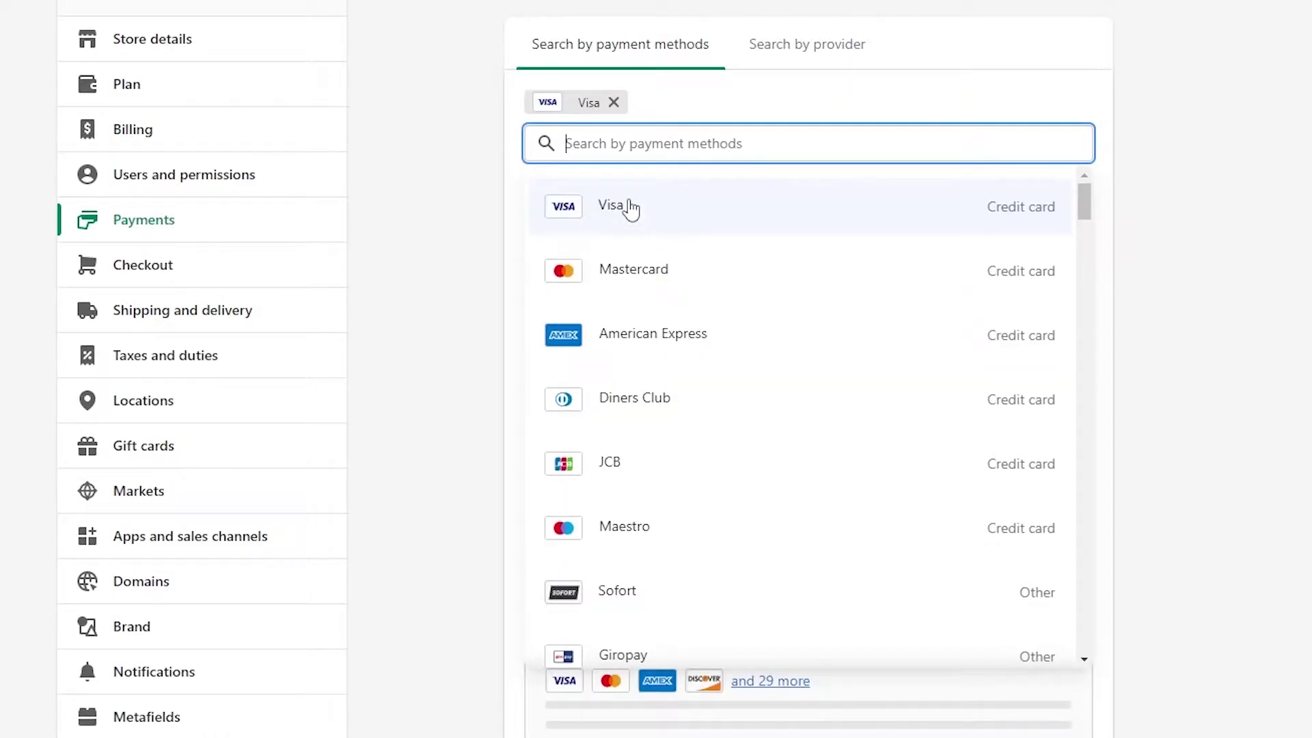
{"action": "left_click", "coordinate": [635, 281]}
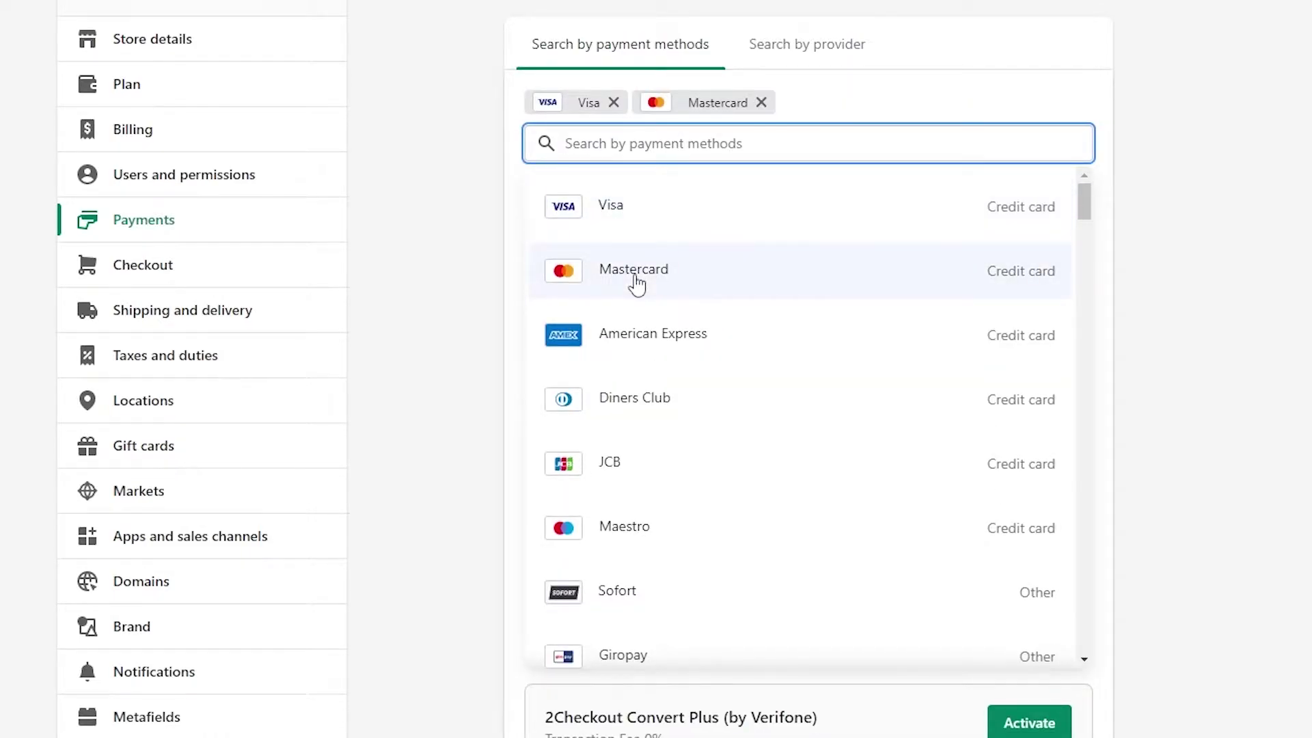
{"action": "left_click", "coordinate": [642, 333]}
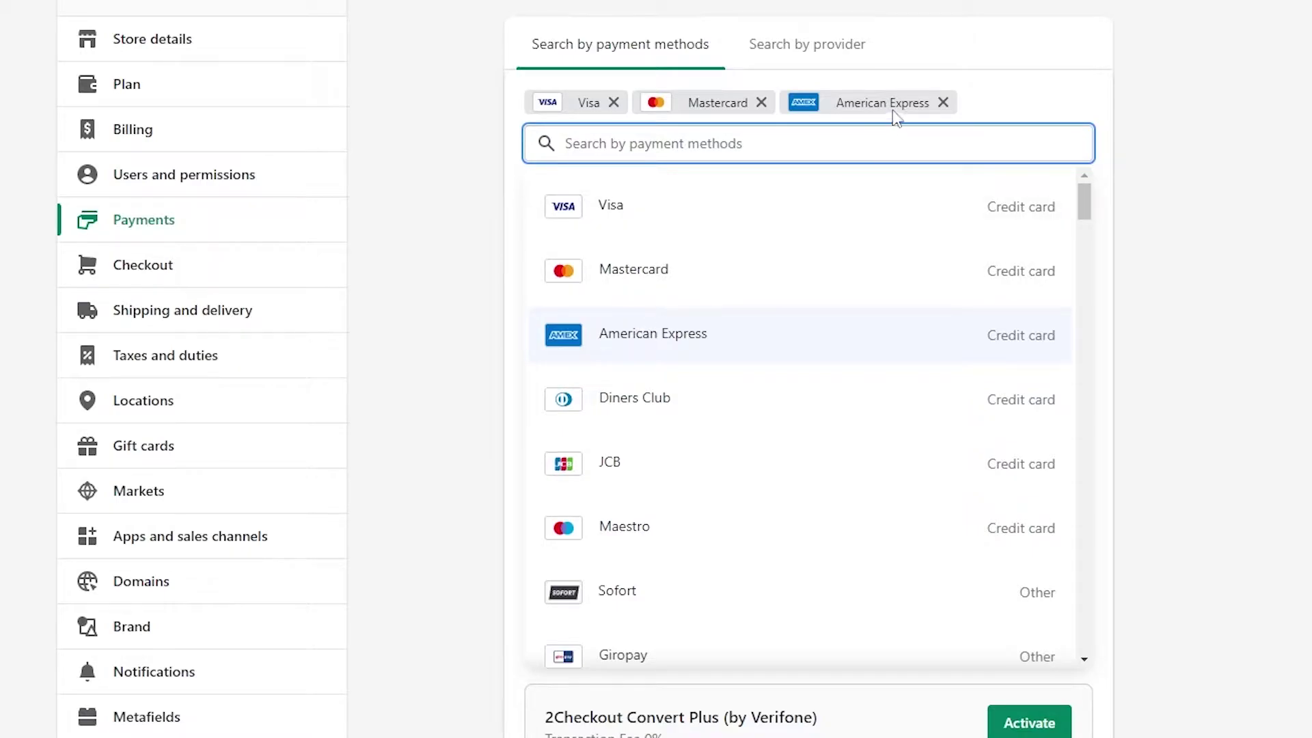
{"action": "left_click", "coordinate": [942, 103]}
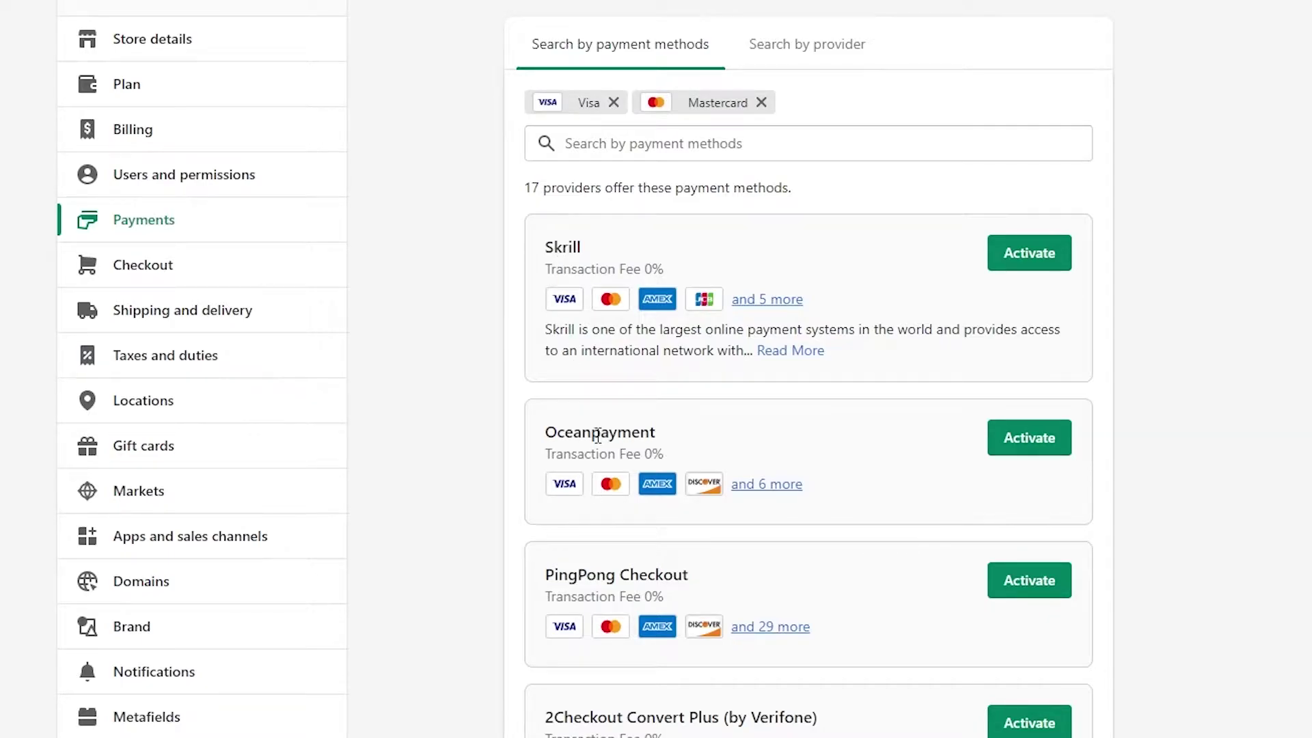
Step: Scroll to 2Checkout Convert Plus (by Verifone) and open its activation page
{"action": "scroll", "coordinate": [598, 435], "scroll_direction": "down", "scroll_amount": 2}
{"action": "scroll", "coordinate": [592, 464], "scroll_direction": "down", "scroll_amount": 2}
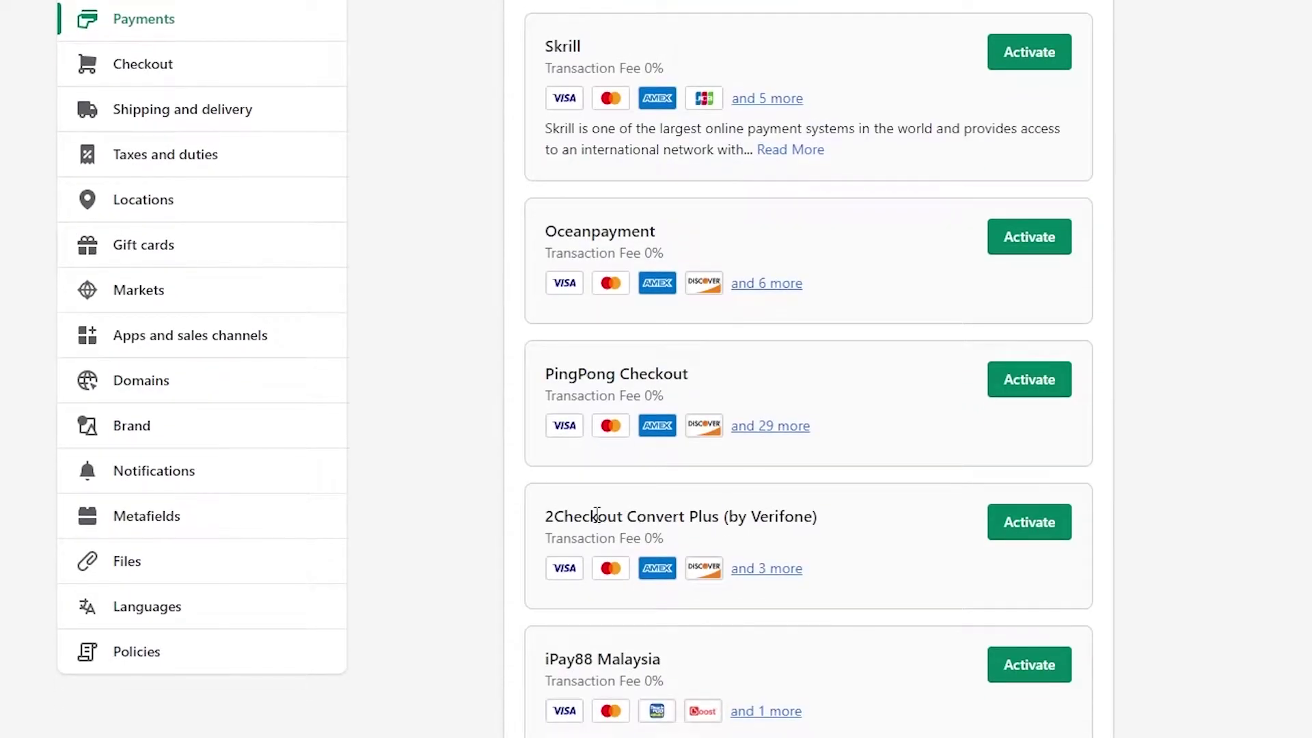
{"action": "scroll", "coordinate": [598, 517], "scroll_direction": "down", "scroll_amount": 2}
{"action": "scroll", "coordinate": [663, 456], "scroll_direction": "down", "scroll_amount": 2}
{"action": "scroll", "coordinate": [589, 454], "scroll_direction": "down", "scroll_amount": 4}
{"action": "scroll", "coordinate": [594, 543], "scroll_direction": "down", "scroll_amount": 15}
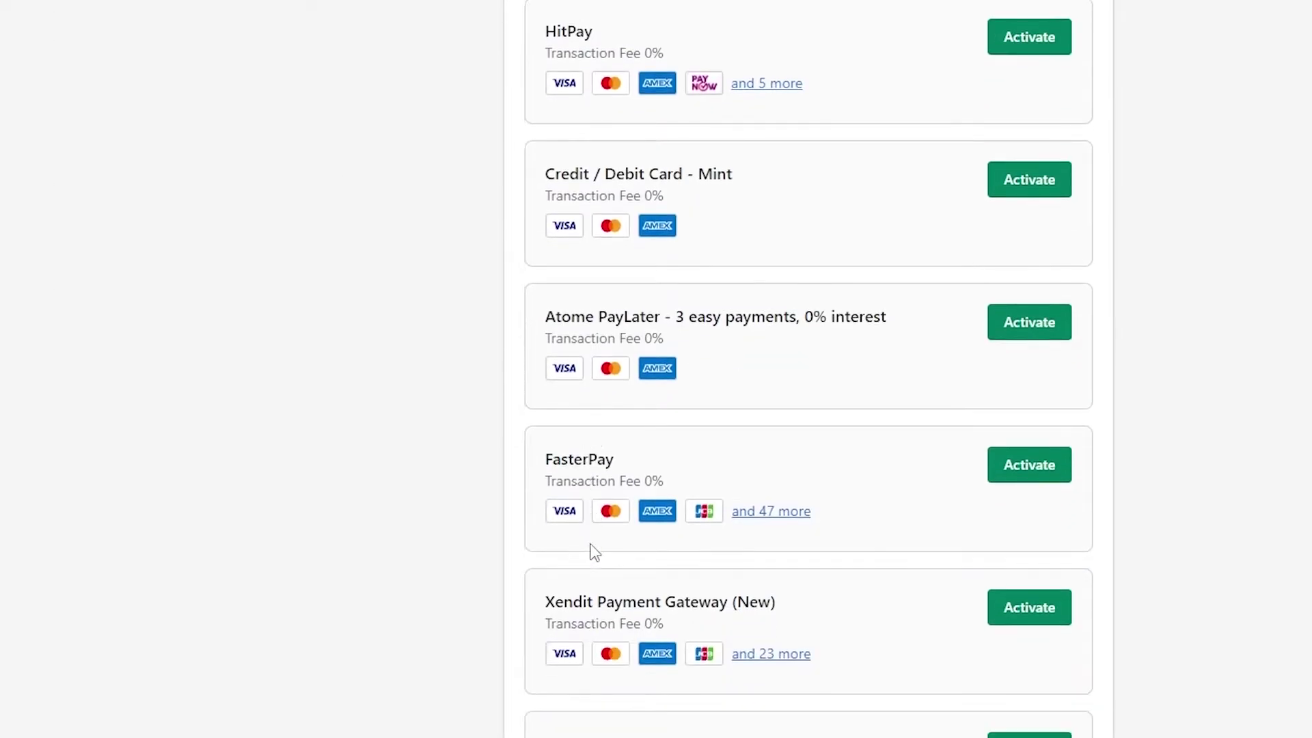
{"action": "scroll", "coordinate": [591, 550], "scroll_direction": "up", "scroll_amount": 11}
{"action": "scroll", "coordinate": [595, 552], "scroll_direction": "up", "scroll_amount": 10}
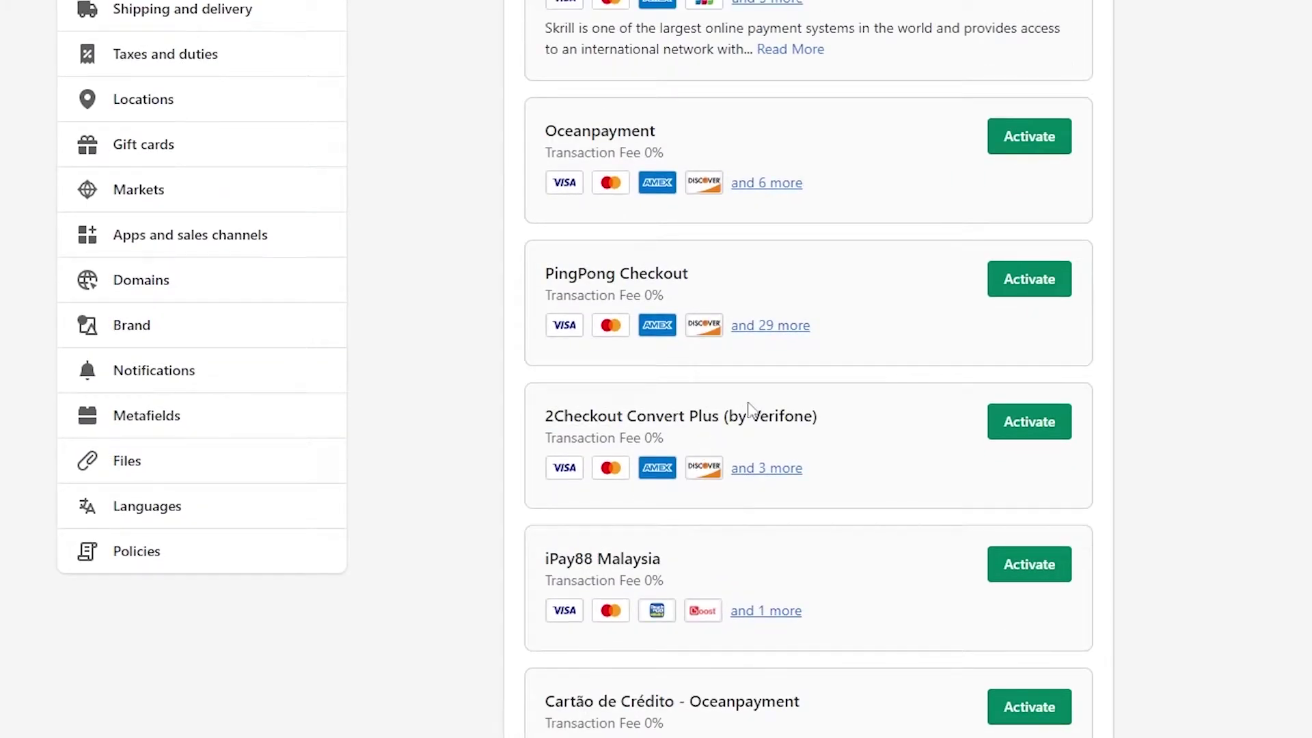
{"action": "left_click", "coordinate": [1020, 429]}
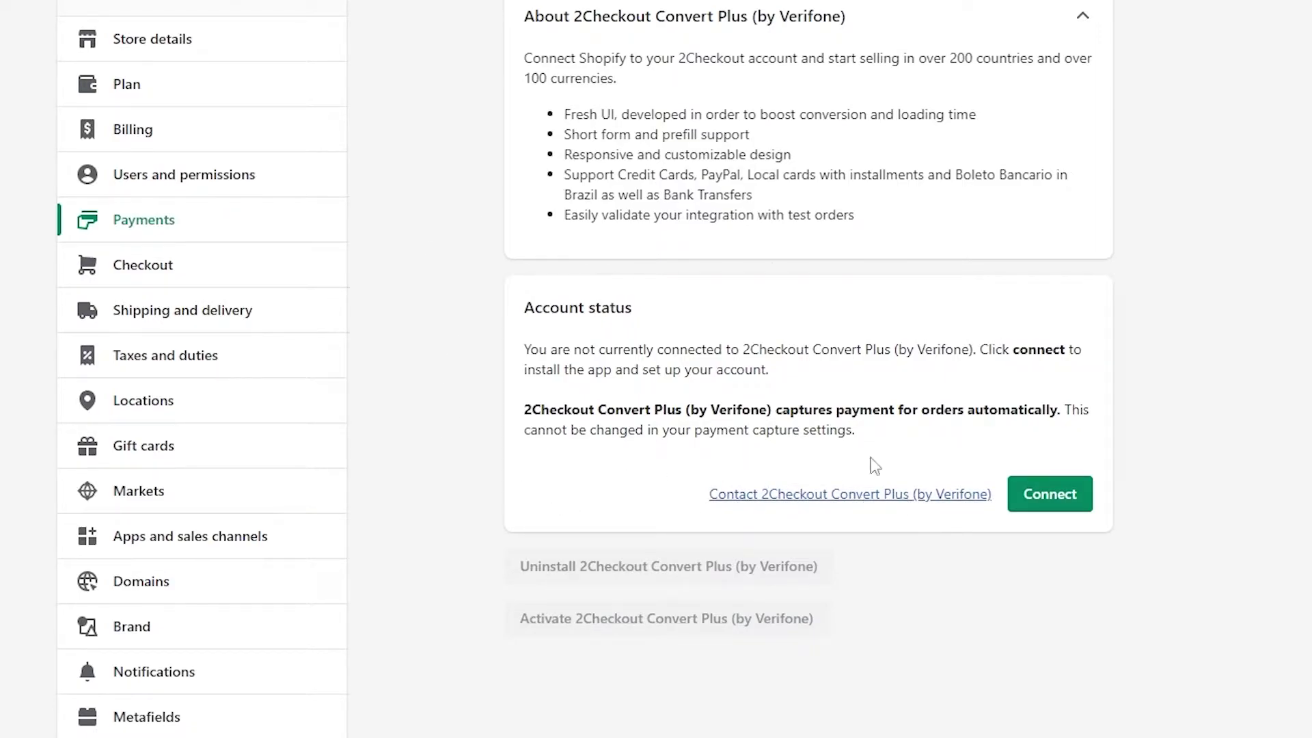
Step: Go back to Payments settings and expand the manual payment method options
{"action": "key", "text": "alt+Left"}
{"action": "key", "text": "alt+Left"}
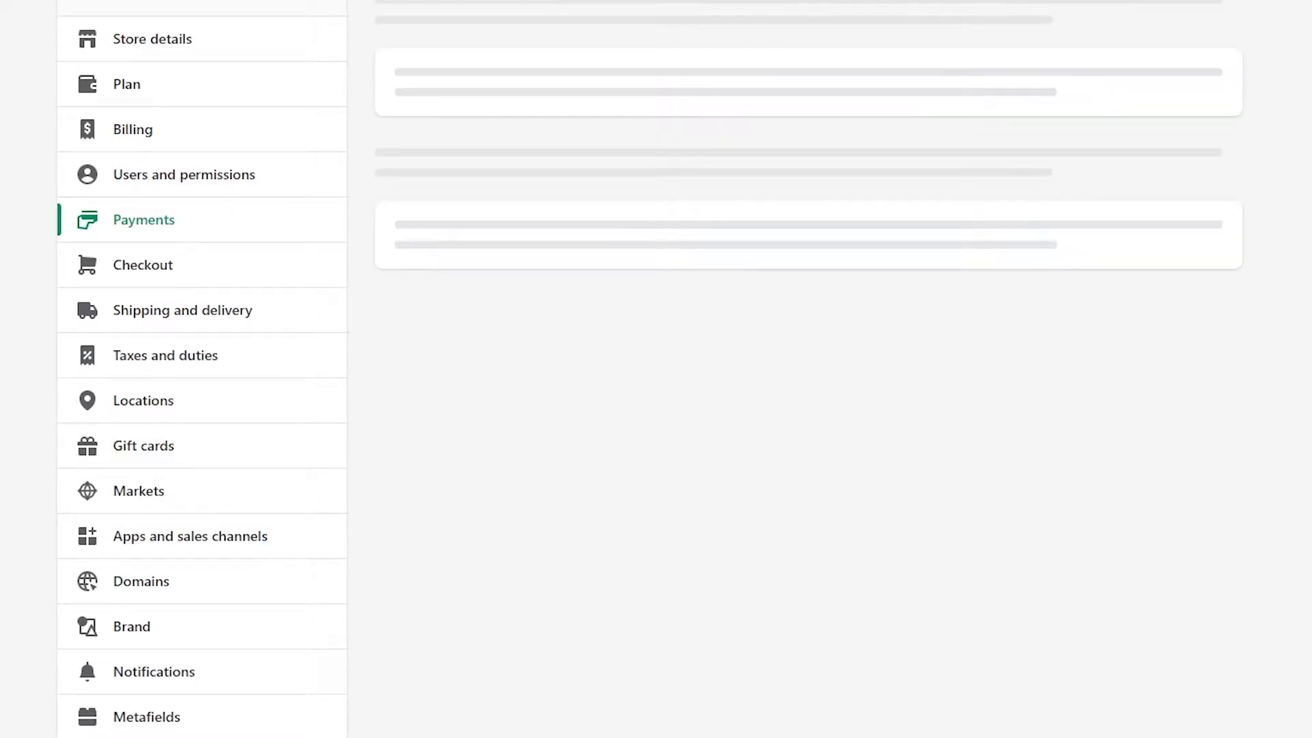
{"action": "scroll", "coordinate": [478, 477], "scroll_direction": "down", "scroll_amount": 2}
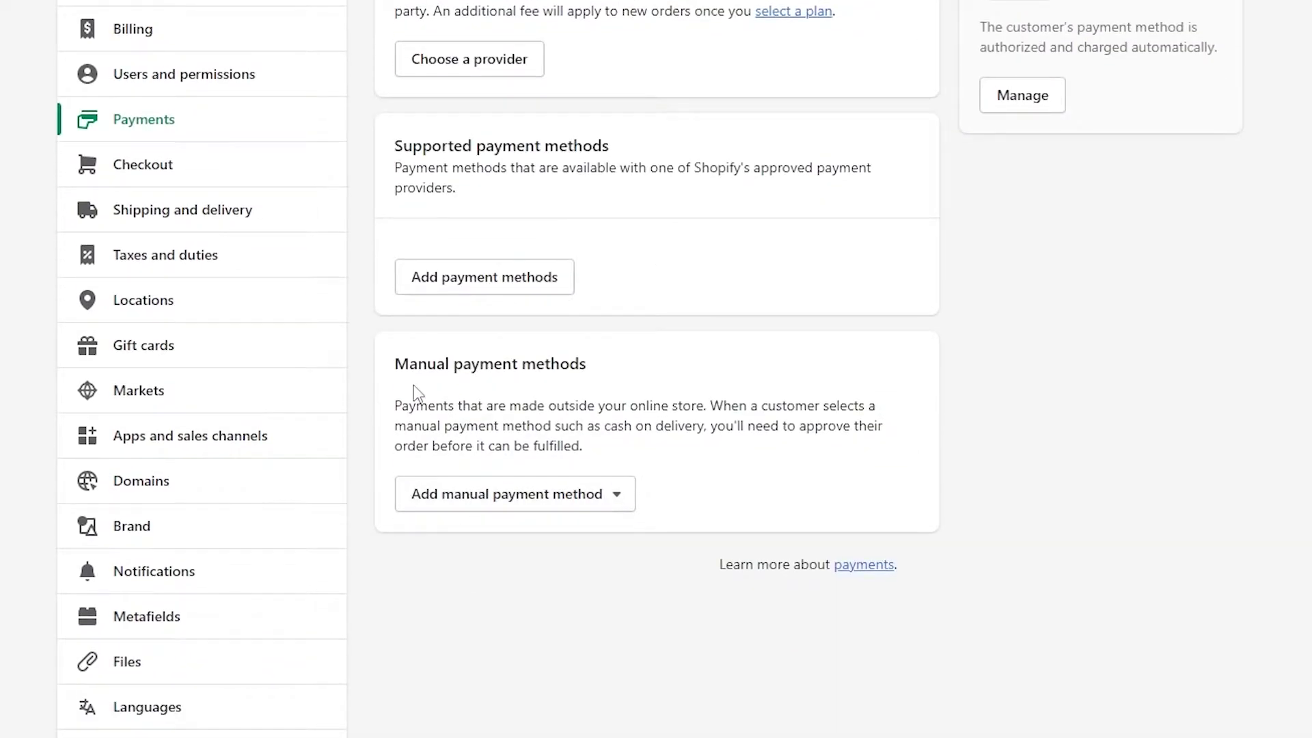
{"action": "left_click", "coordinate": [441, 502]}
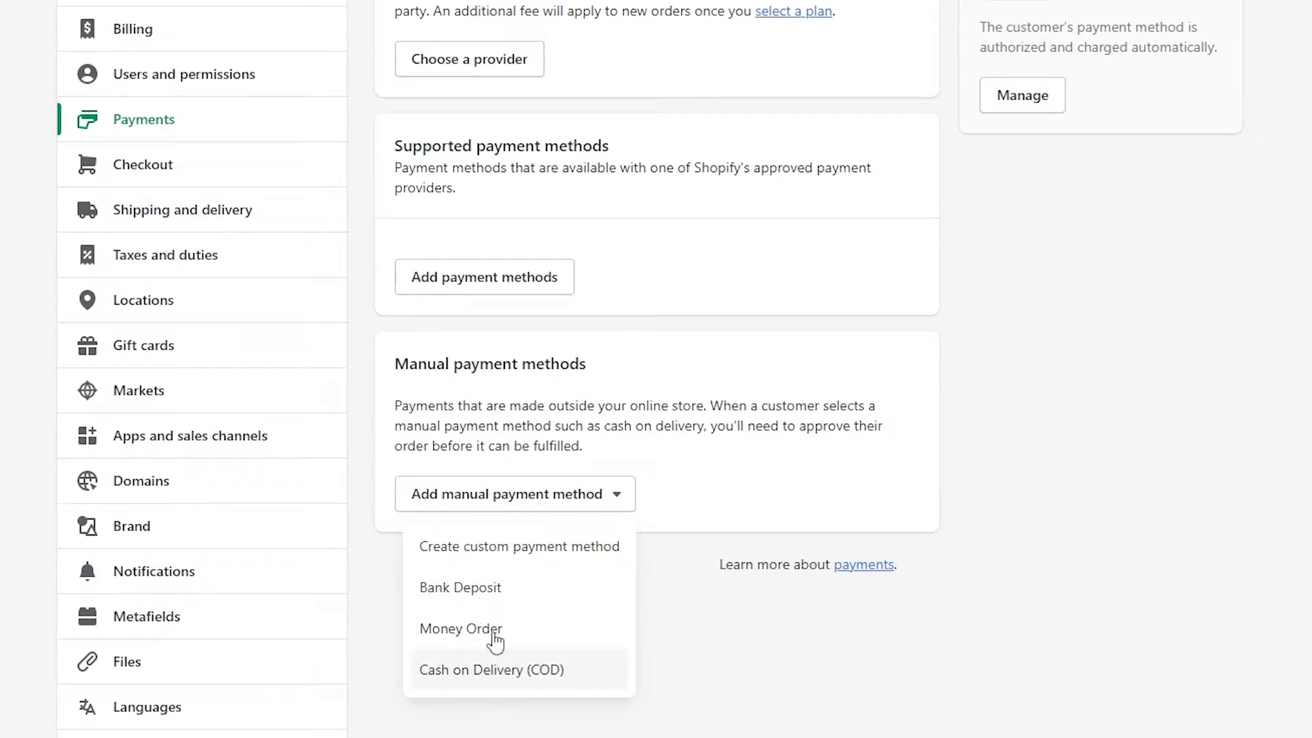
{"action": "left_click", "coordinate": [483, 588]}
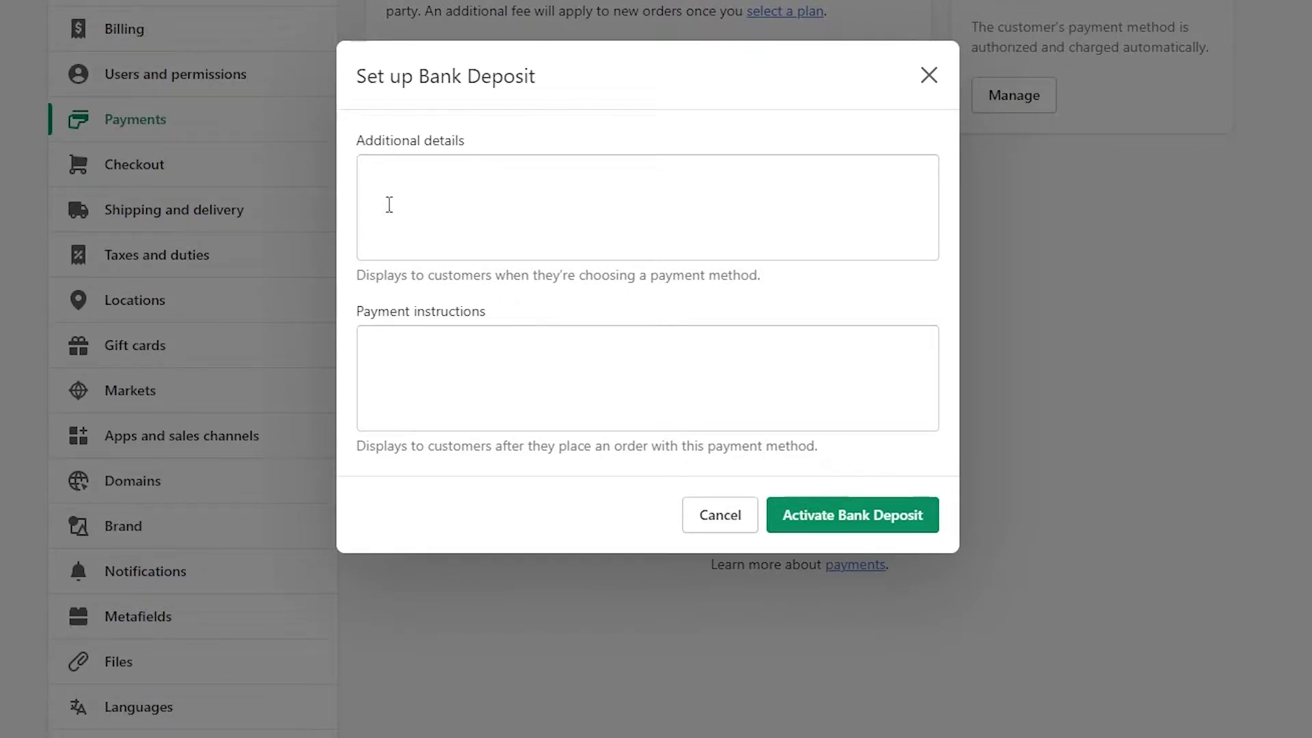
{"action": "left_click_drag", "start_coordinate": [361, 277], "coordinate": [782, 282]}
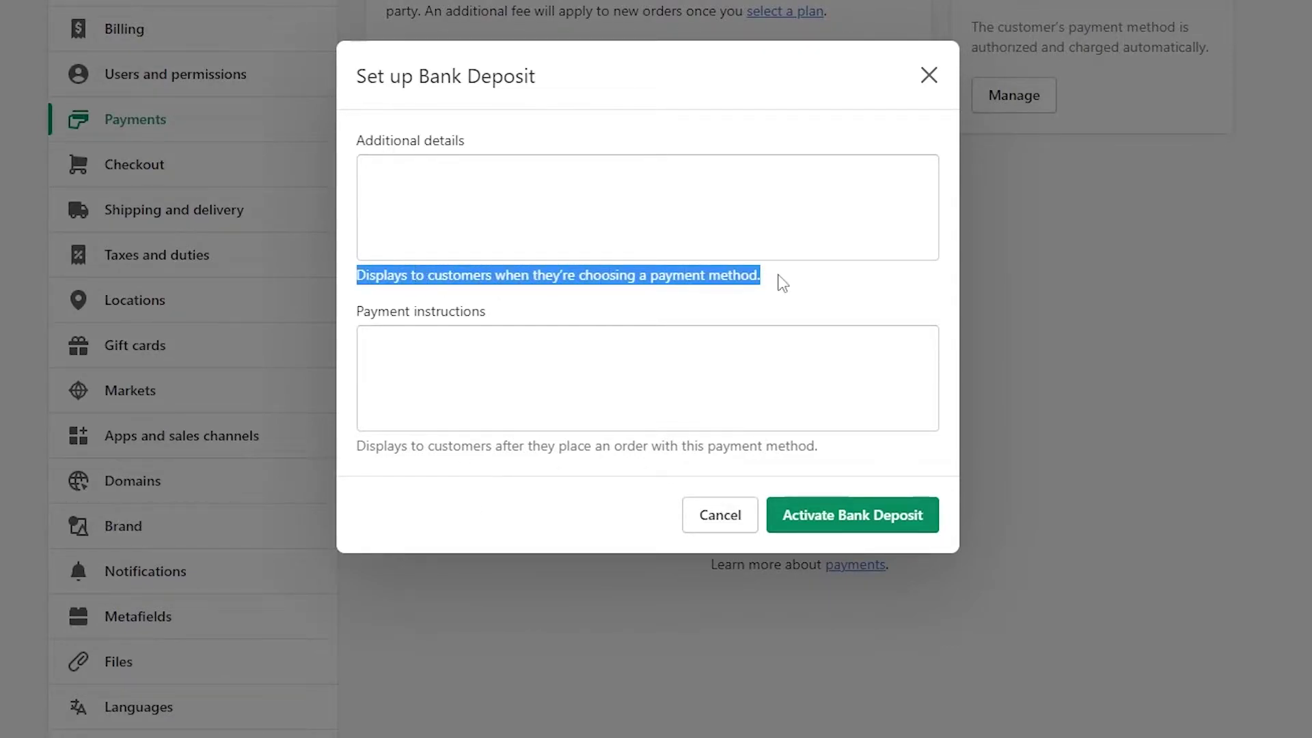
{"action": "left_click", "coordinate": [783, 282]}
{"action": "left_click", "coordinate": [428, 196]}
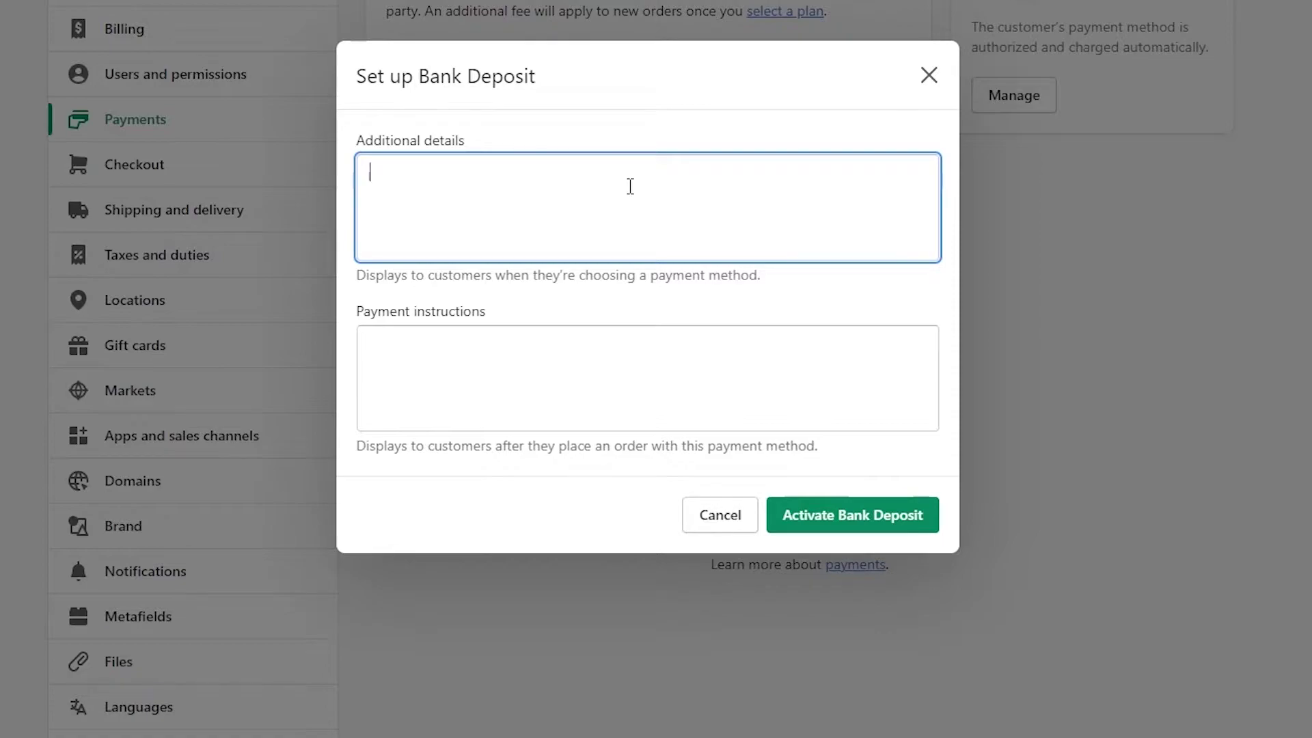
{"action": "left_click", "coordinate": [474, 337]}
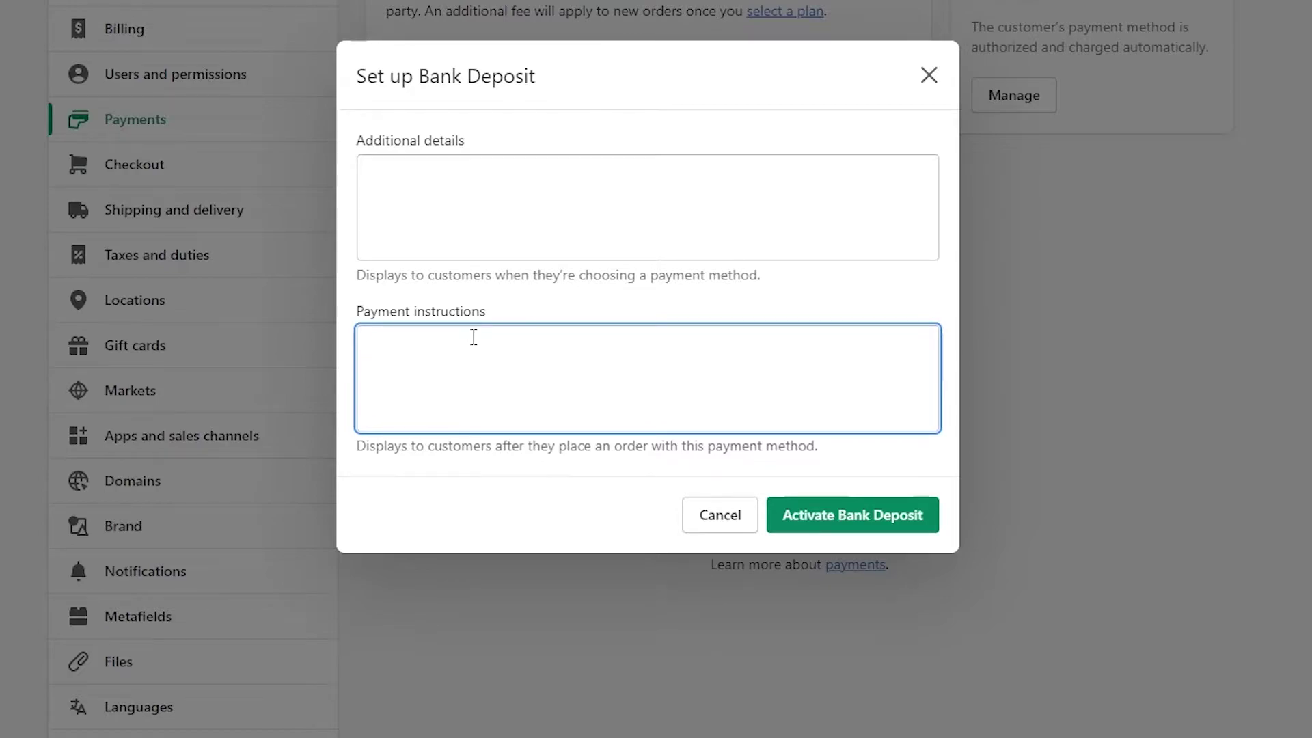
{"action": "left_click", "coordinate": [735, 515]}
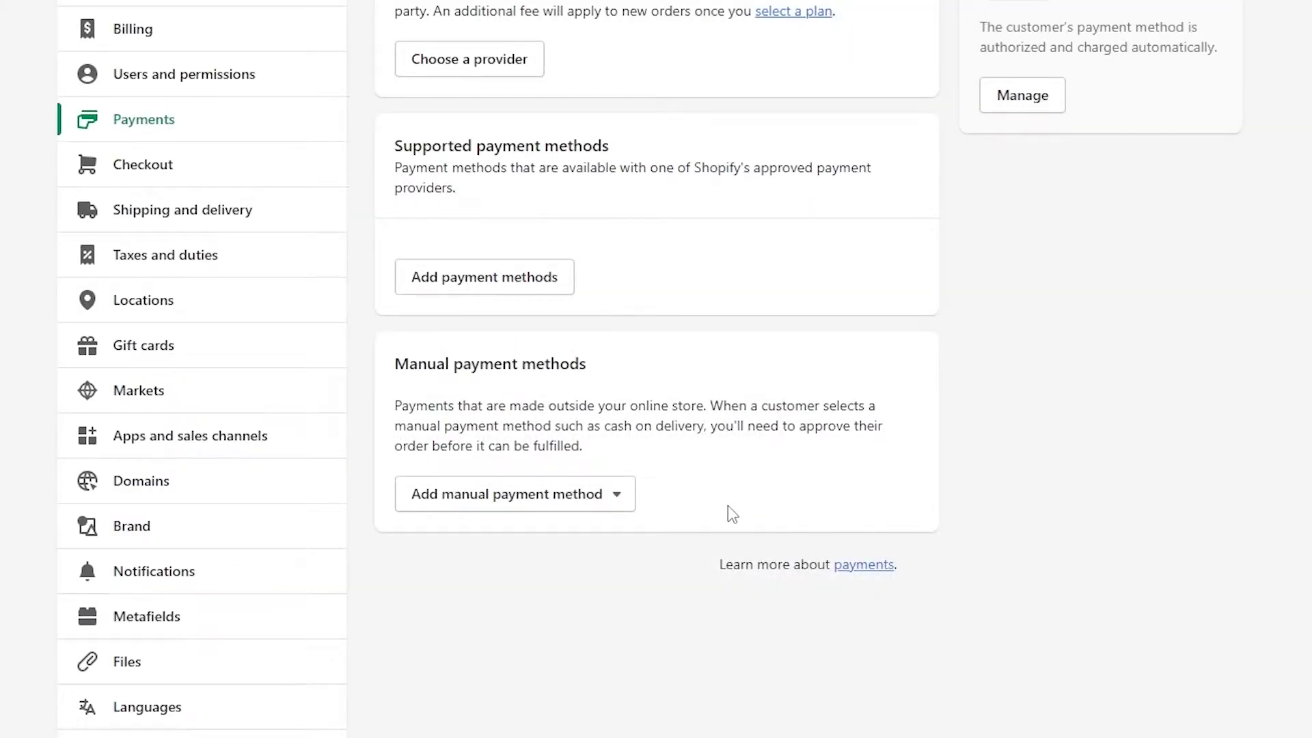
Step: Choose 2Checkout from the third-party payment provider list
{"action": "scroll", "coordinate": [729, 514], "scroll_direction": "up", "scroll_amount": 2}
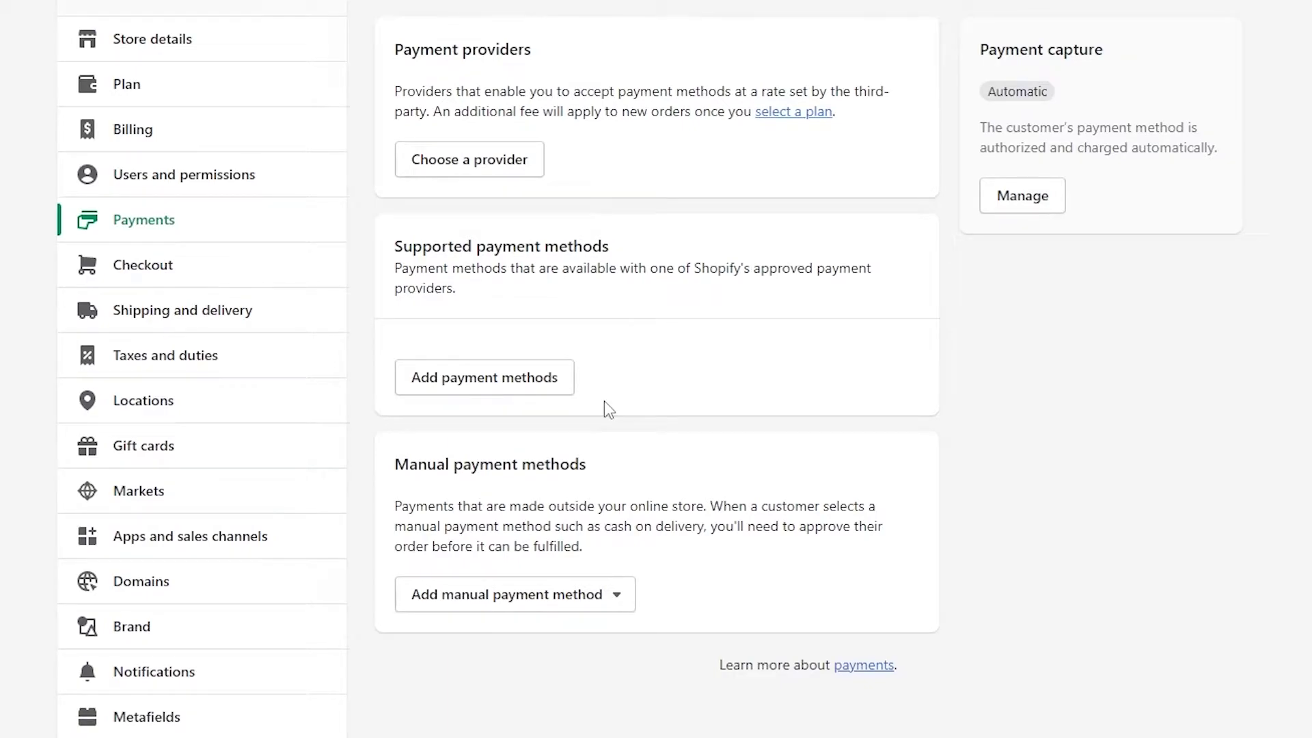
{"action": "left_click", "coordinate": [454, 171]}
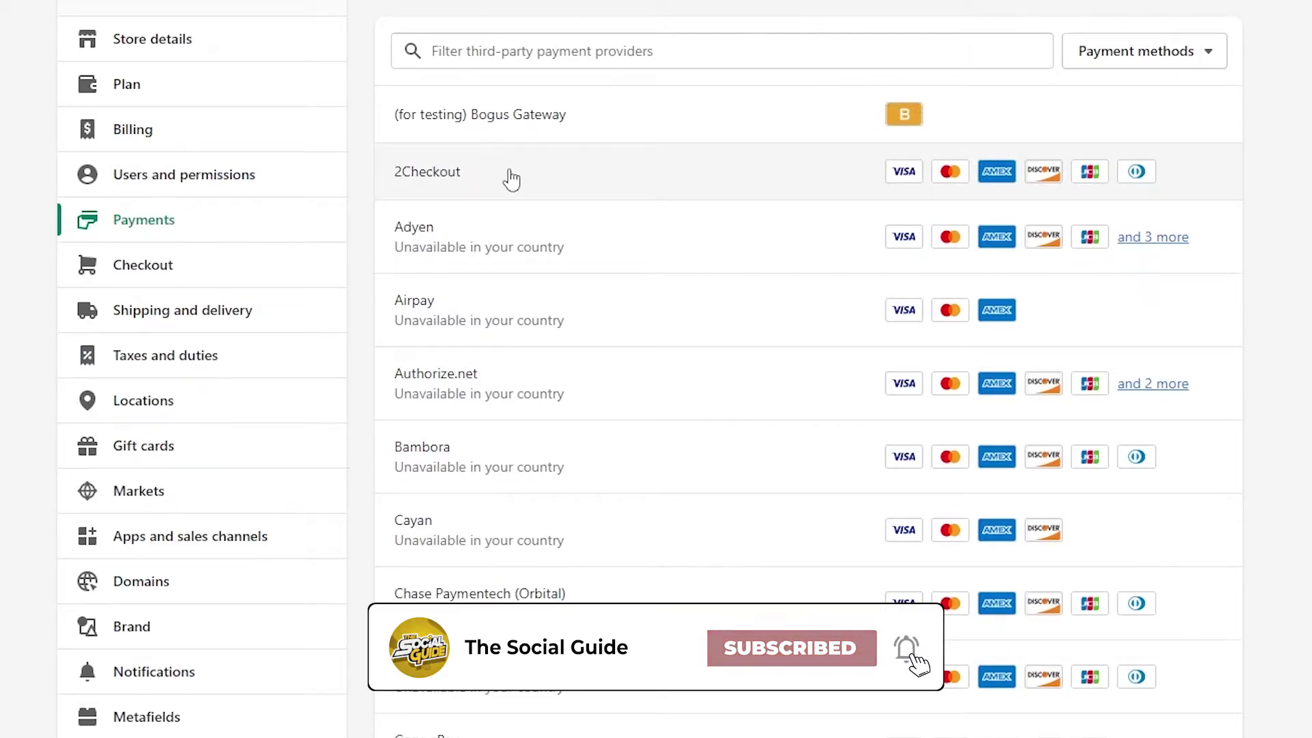
{"action": "left_click", "coordinate": [511, 179]}
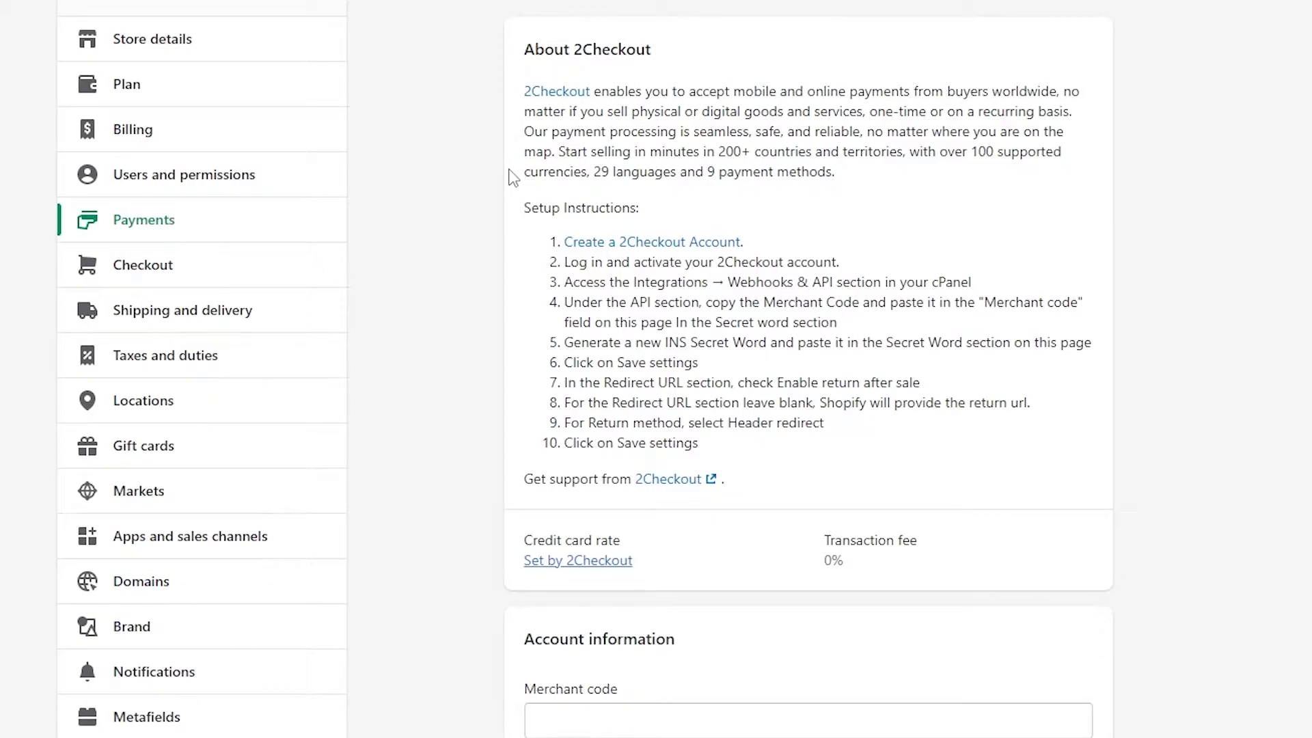
Step: Open the 'Create a 2Checkout Account' link in a new browser tab
{"action": "scroll", "coordinate": [511, 179], "scroll_direction": "down", "scroll_amount": 3}
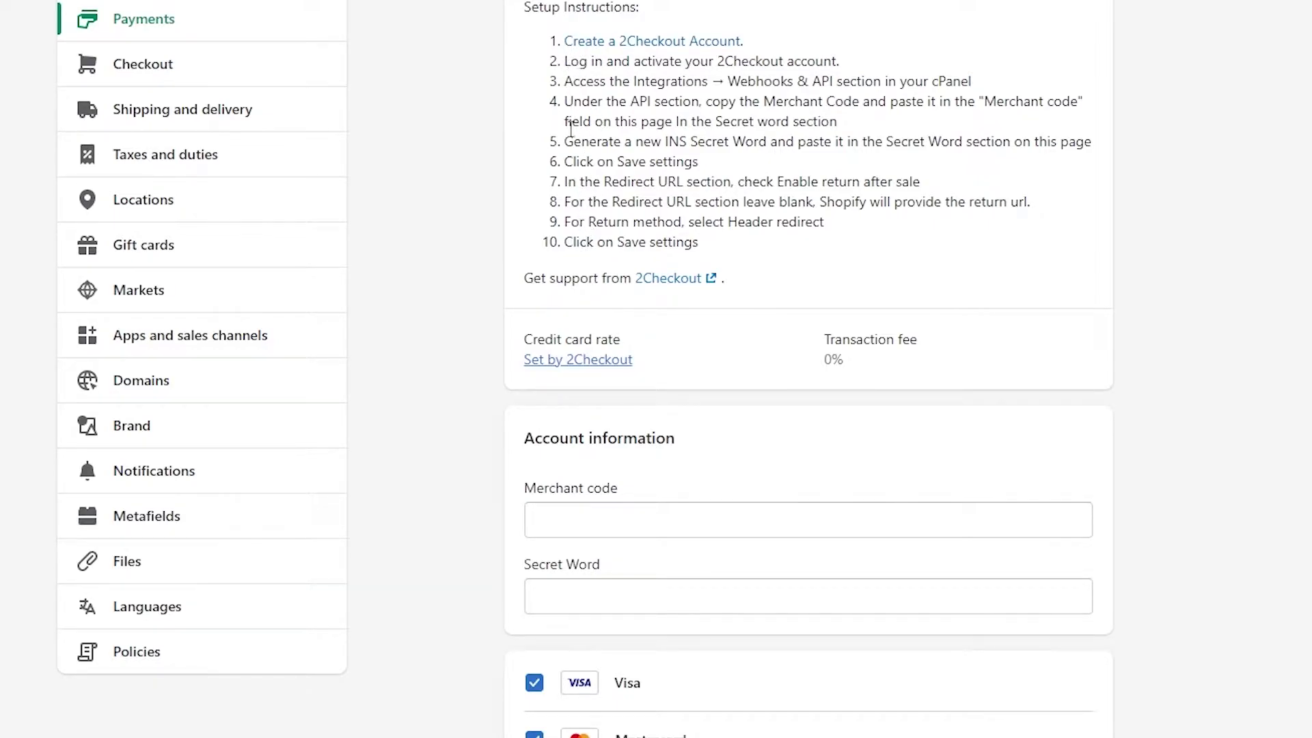
{"action": "scroll", "coordinate": [570, 165], "scroll_direction": "down", "scroll_amount": 4}
{"action": "scroll", "coordinate": [570, 164], "scroll_direction": "up", "scroll_amount": 6}
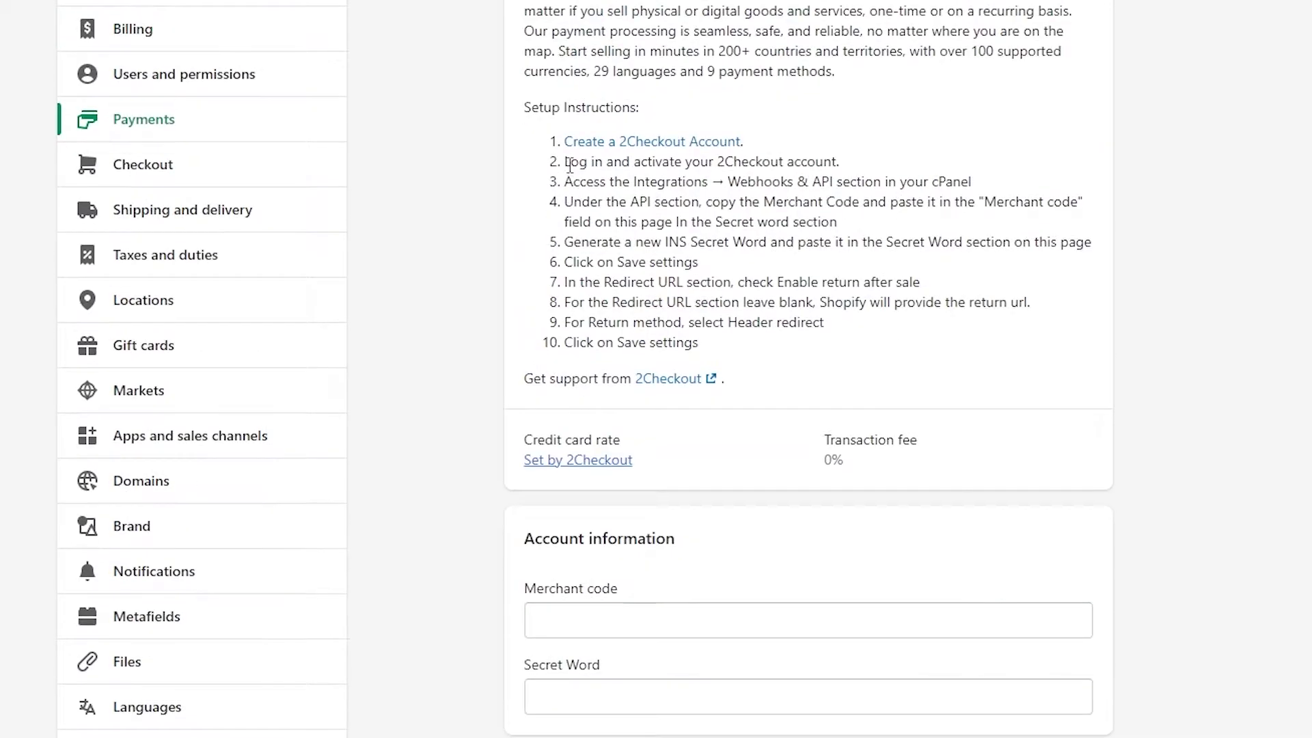
{"action": "right_click", "coordinate": [583, 145]}
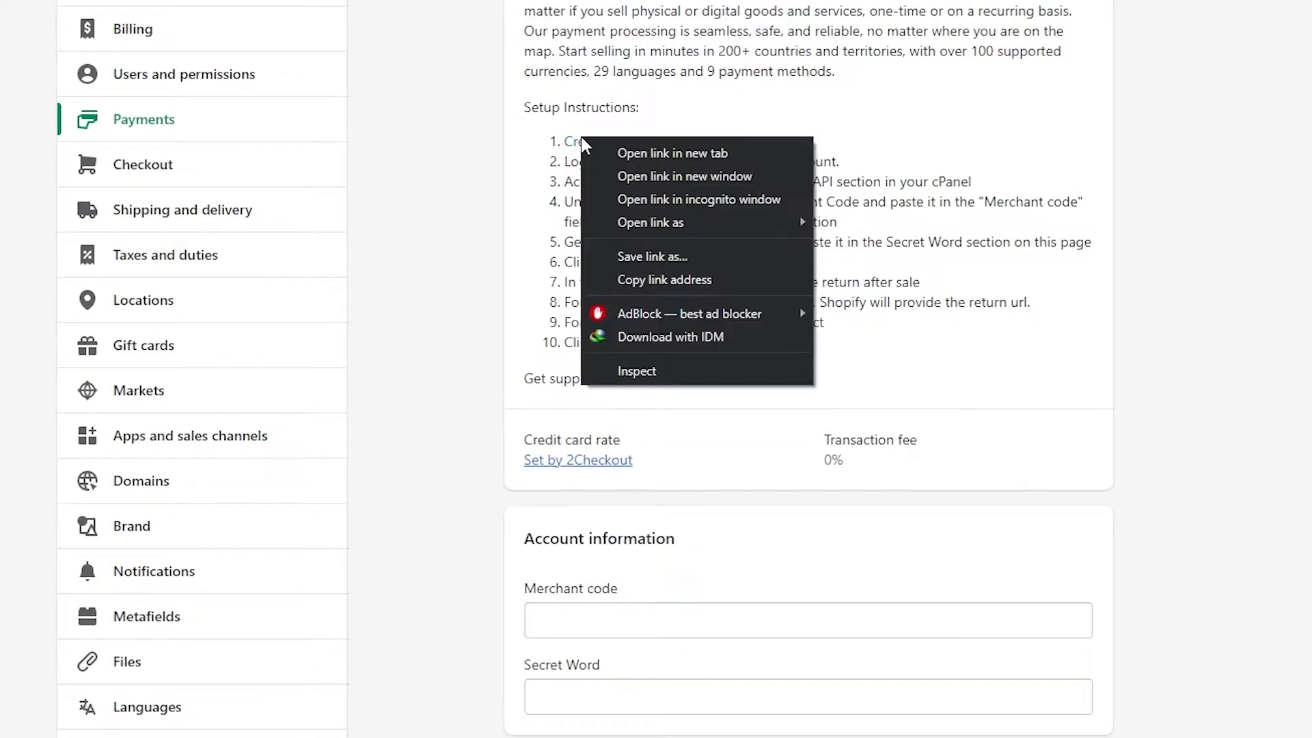
{"action": "left_click", "coordinate": [621, 151]}
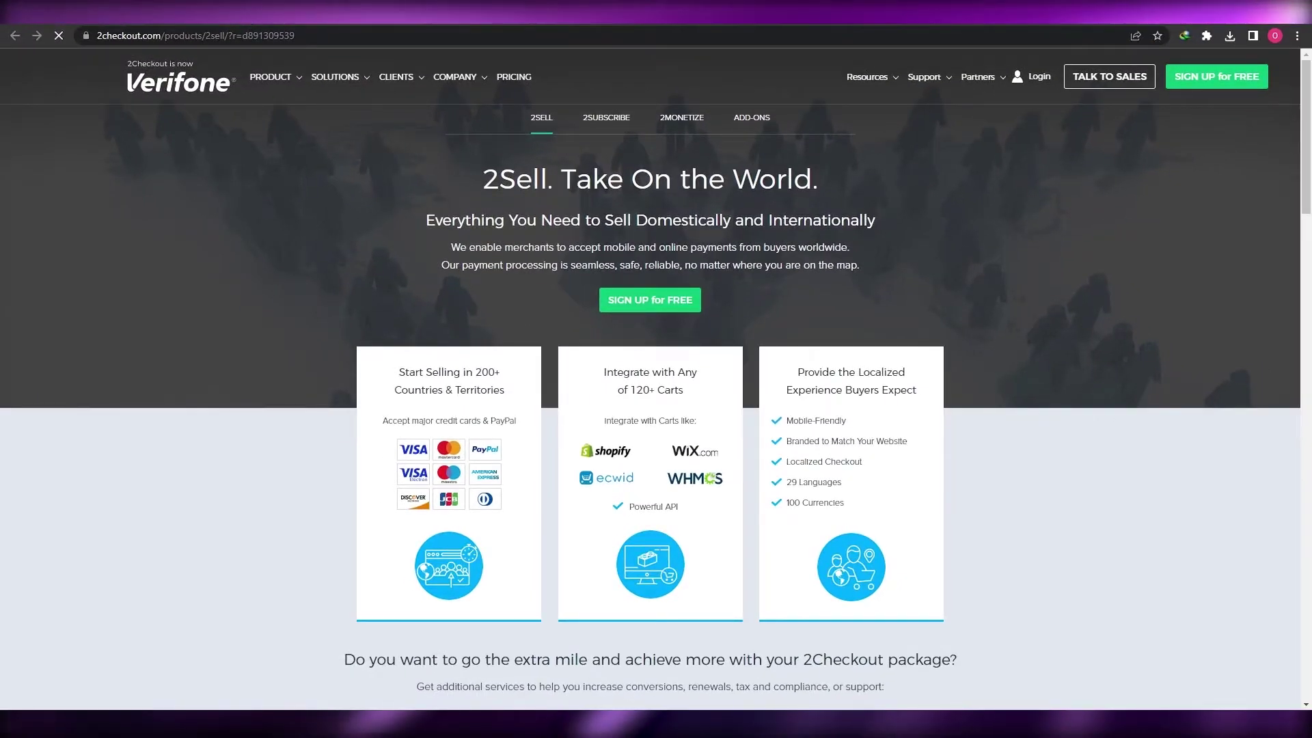
Step: Start the free 2Sell sign-up and enter the first name, business email and a suggested strong password
{"action": "left_click", "coordinate": [649, 301]}
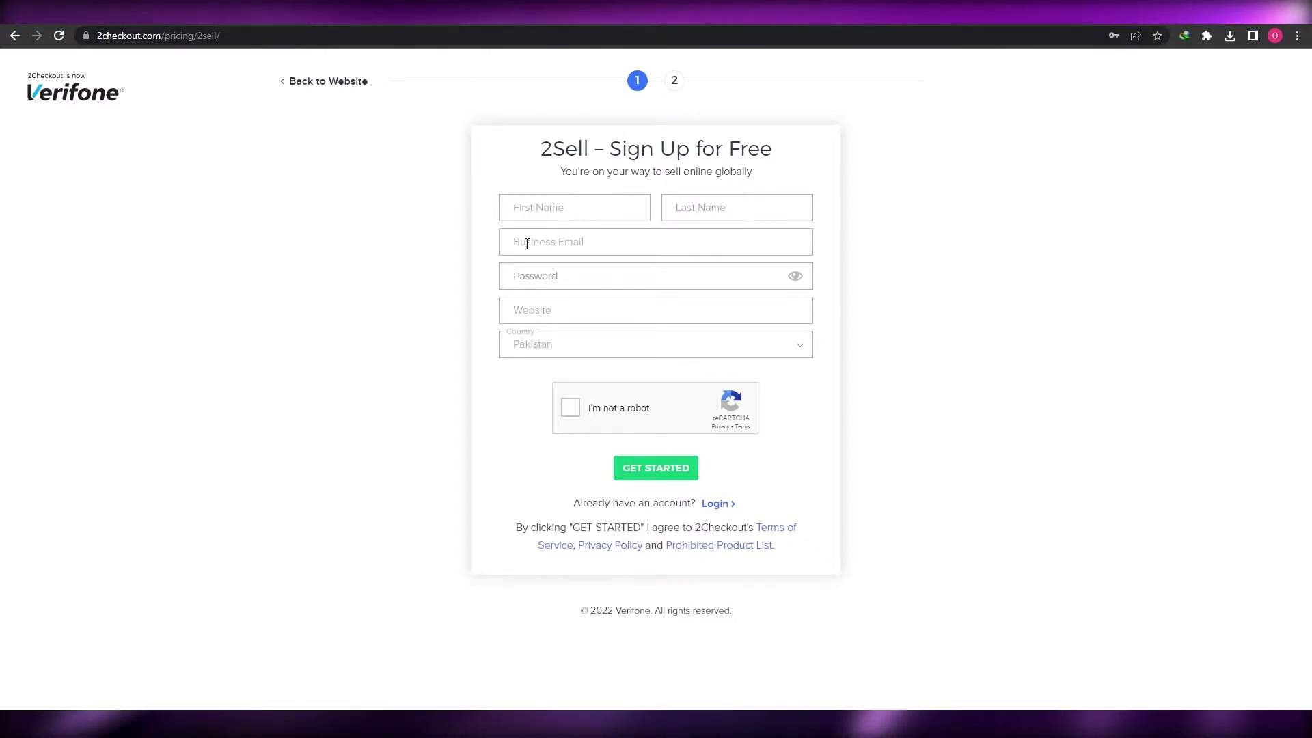
{"action": "left_click", "coordinate": [526, 200]}
{"action": "type", "text": "John"}
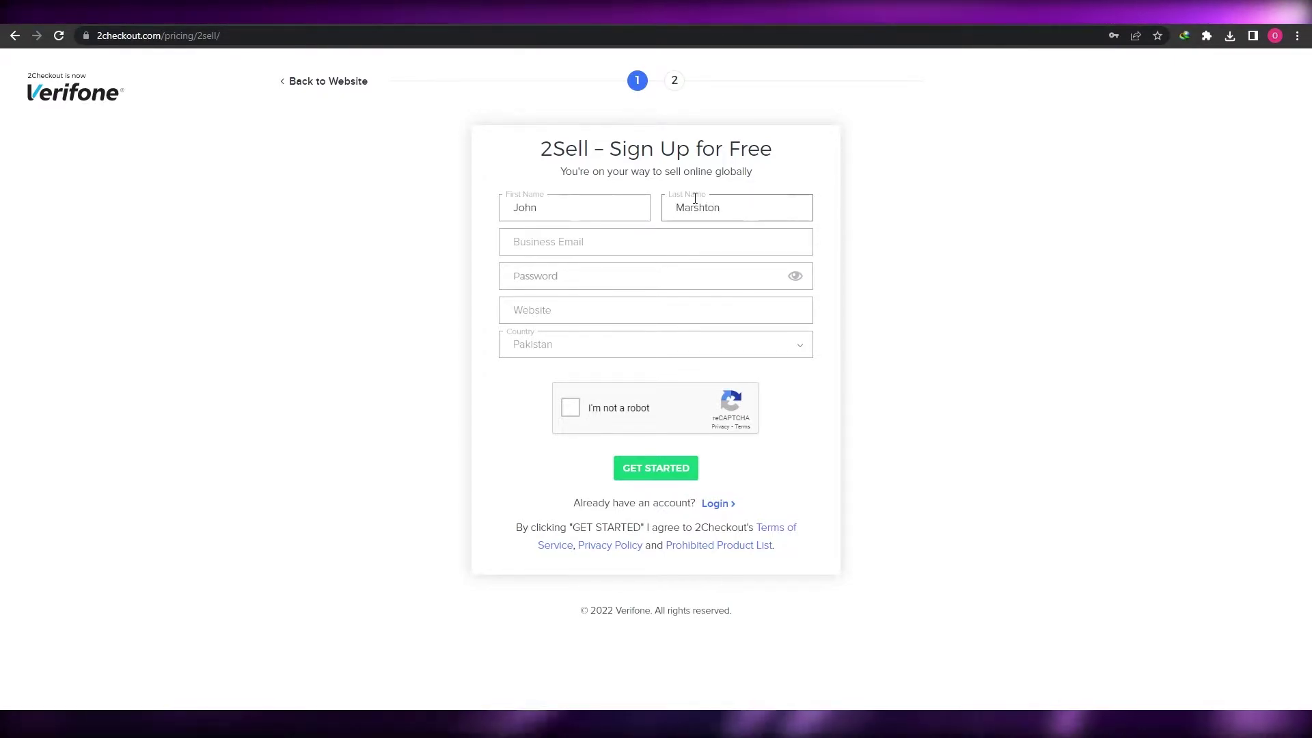
{"action": "left_click", "coordinate": [559, 243]}
{"action": "key", "text": "ctrl+v"}
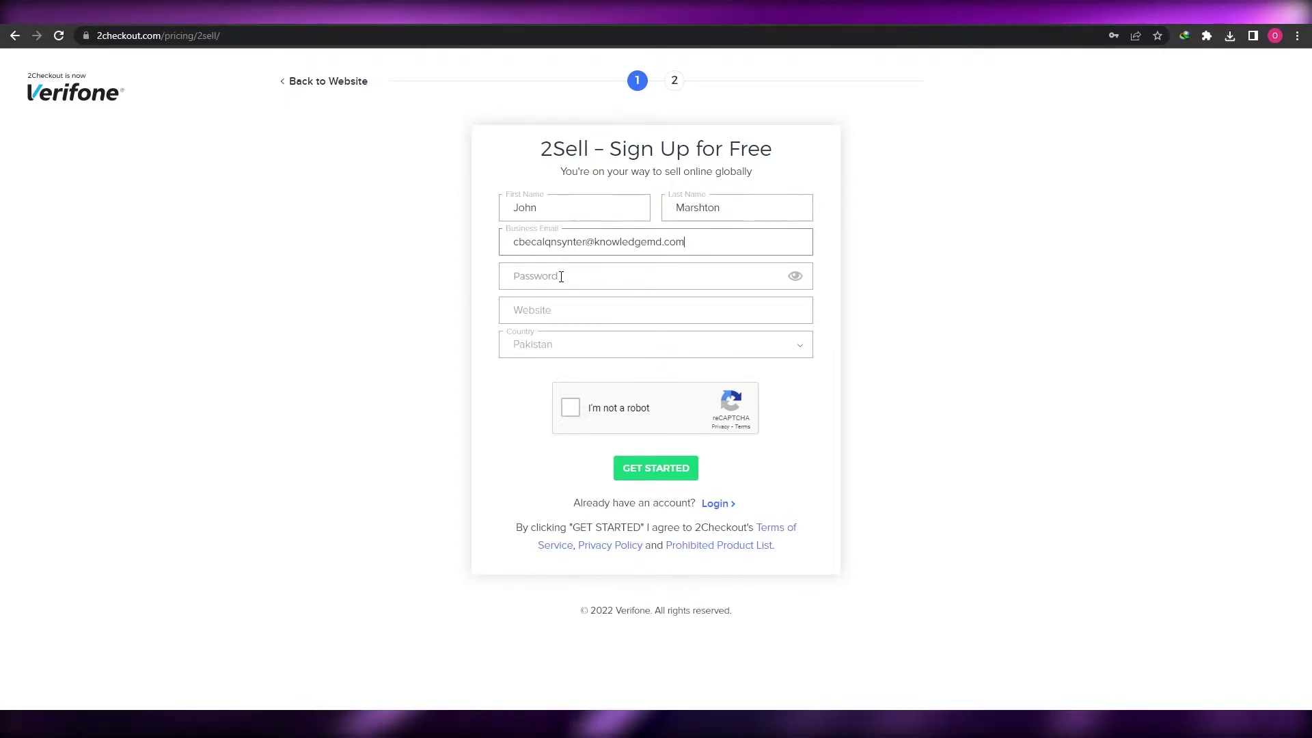
{"action": "left_click", "coordinate": [562, 276]}
{"action": "left_click", "coordinate": [613, 360]}
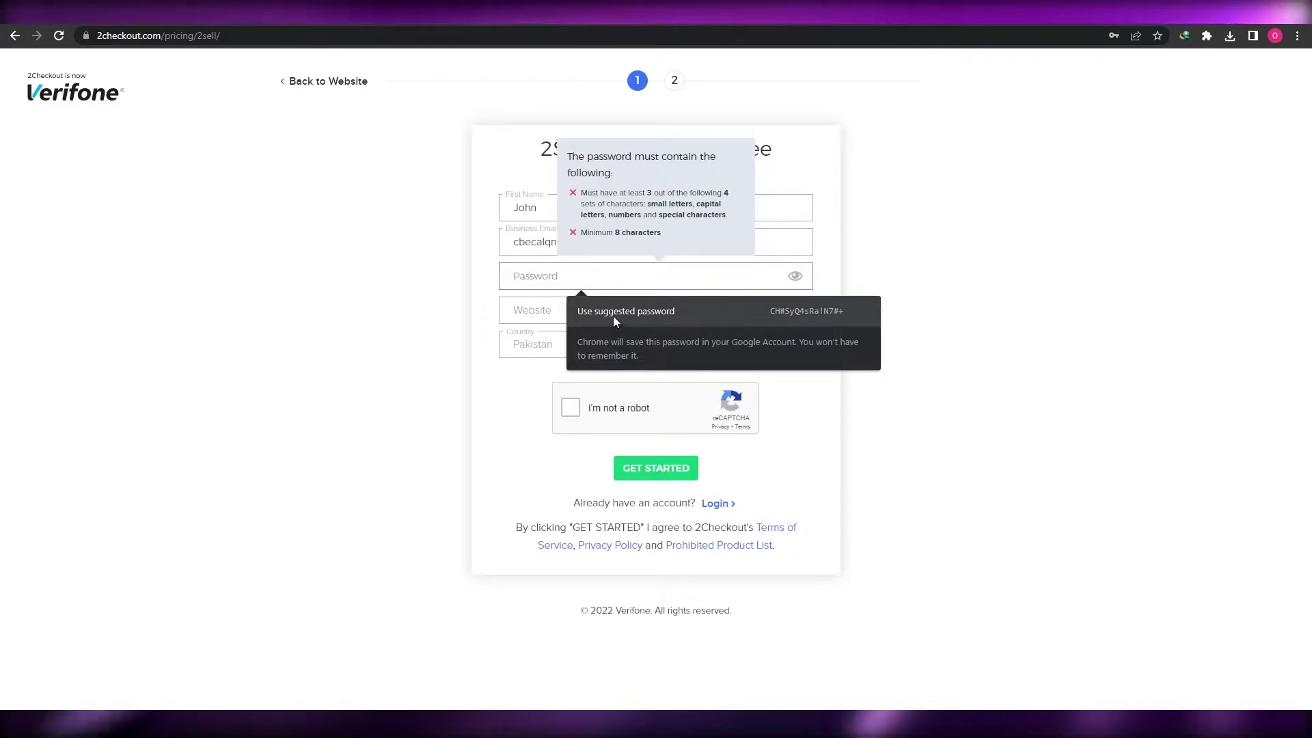
{"action": "left_click", "coordinate": [613, 312]}
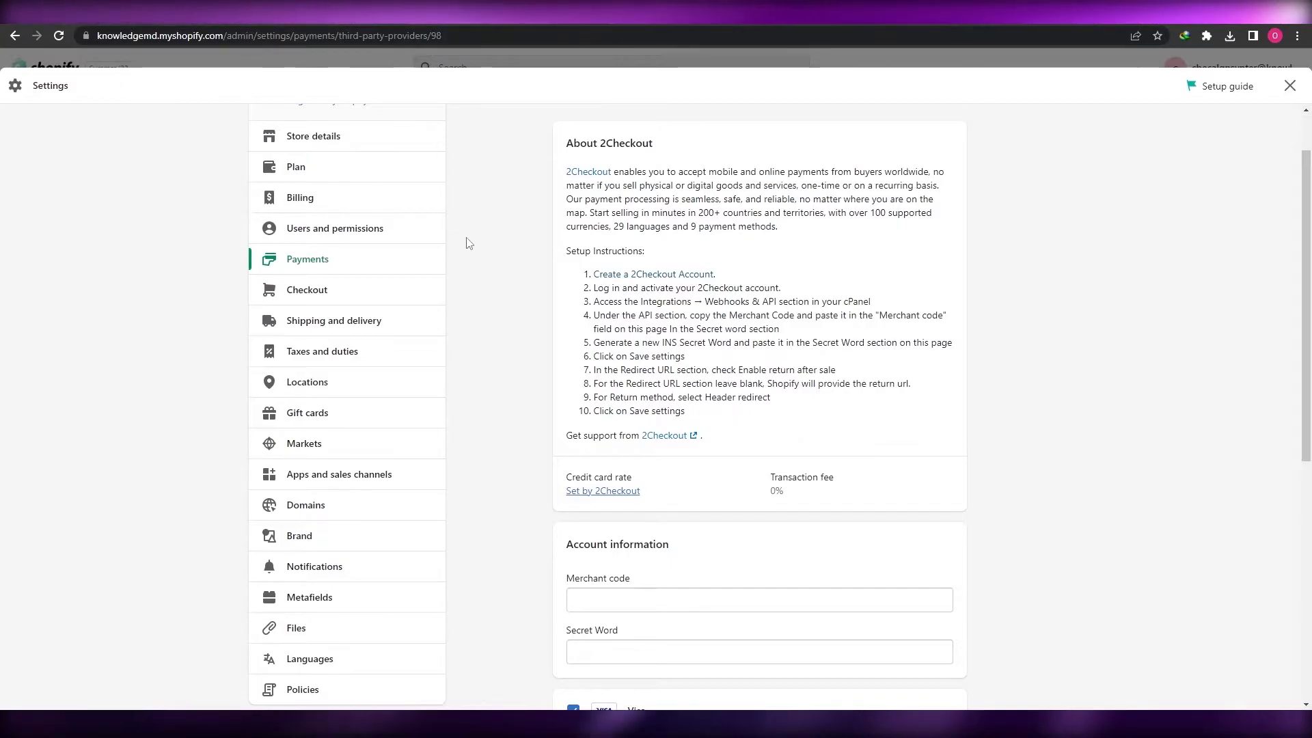
{"action": "scroll", "coordinate": [369, 265], "scroll_direction": "up", "scroll_amount": 1}
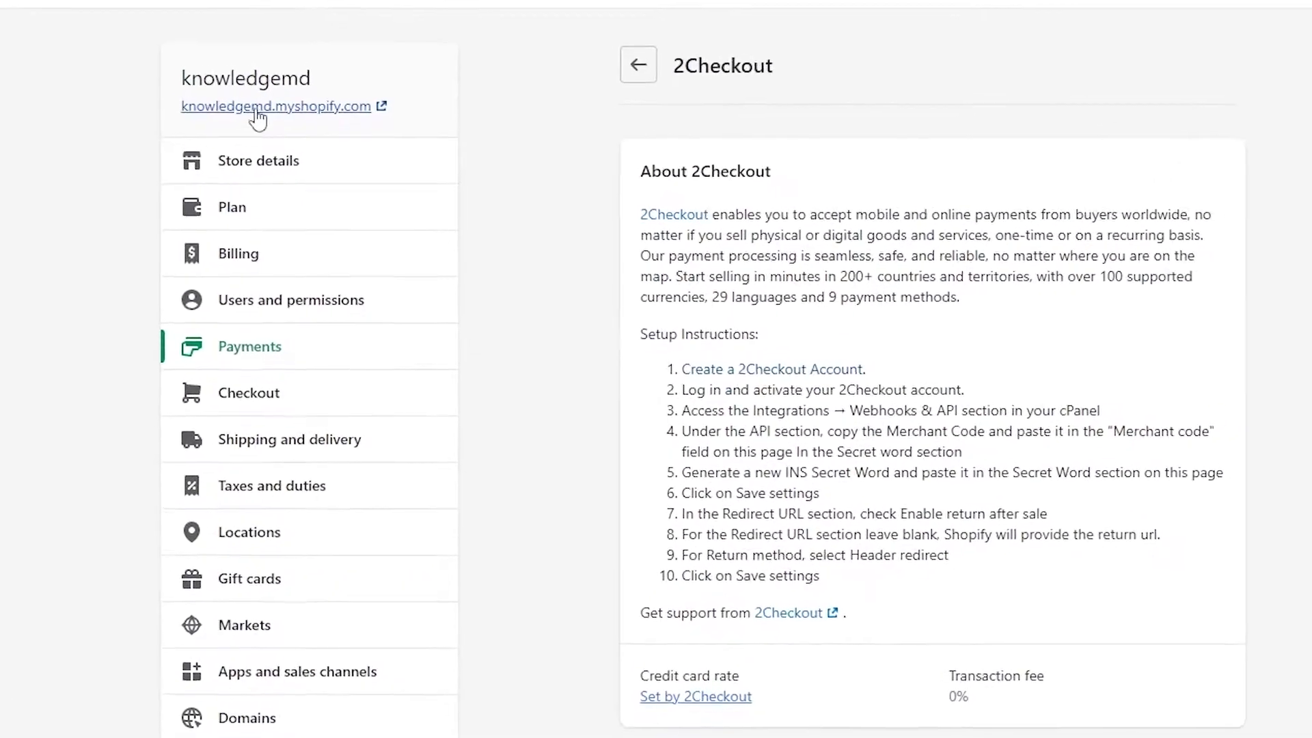
{"action": "right_click", "coordinate": [225, 107]}
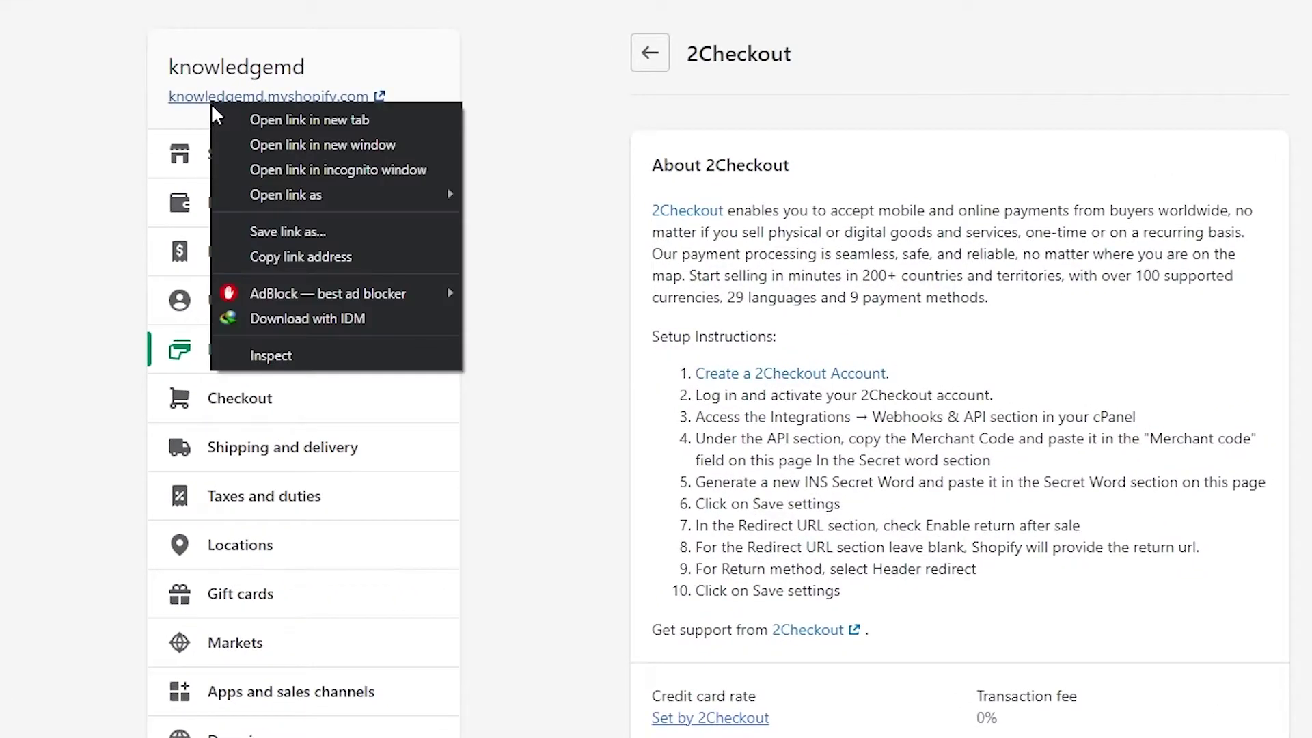
{"action": "left_click", "coordinate": [304, 265]}
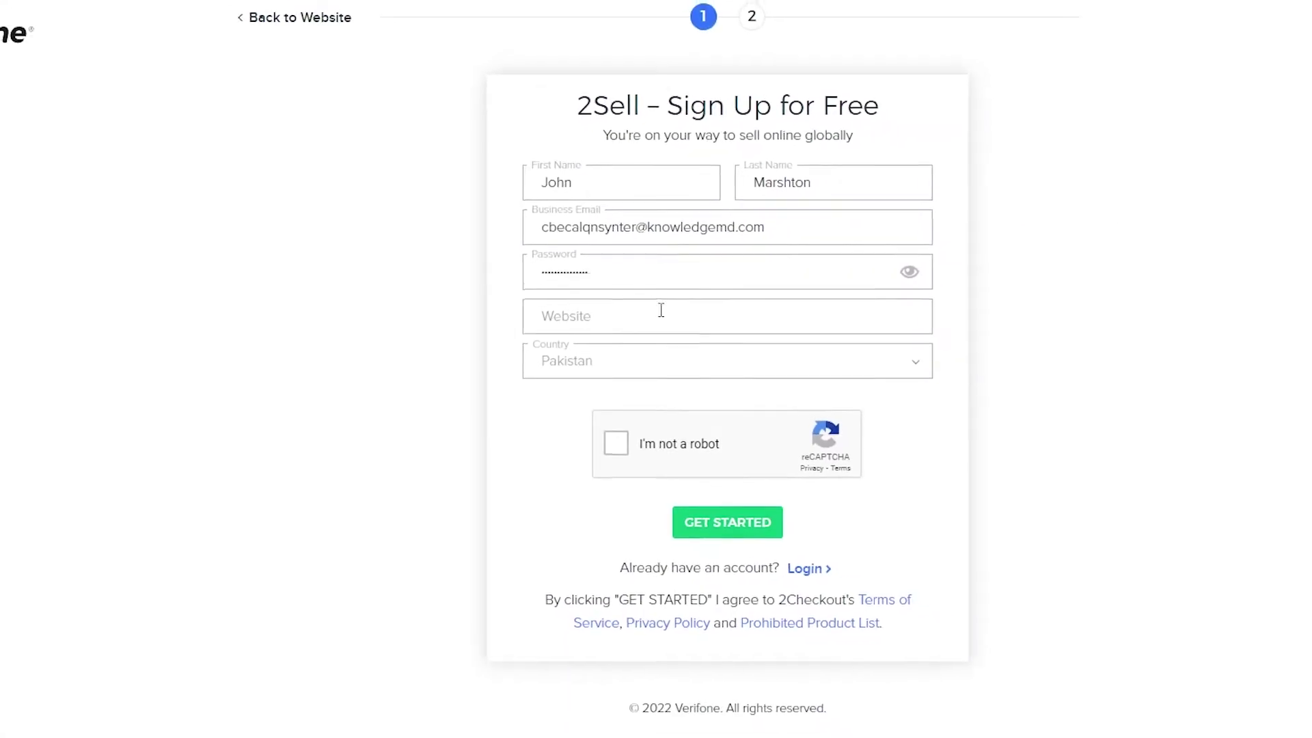
{"action": "left_click", "coordinate": [672, 316]}
{"action": "key", "text": "ctrl+v"}
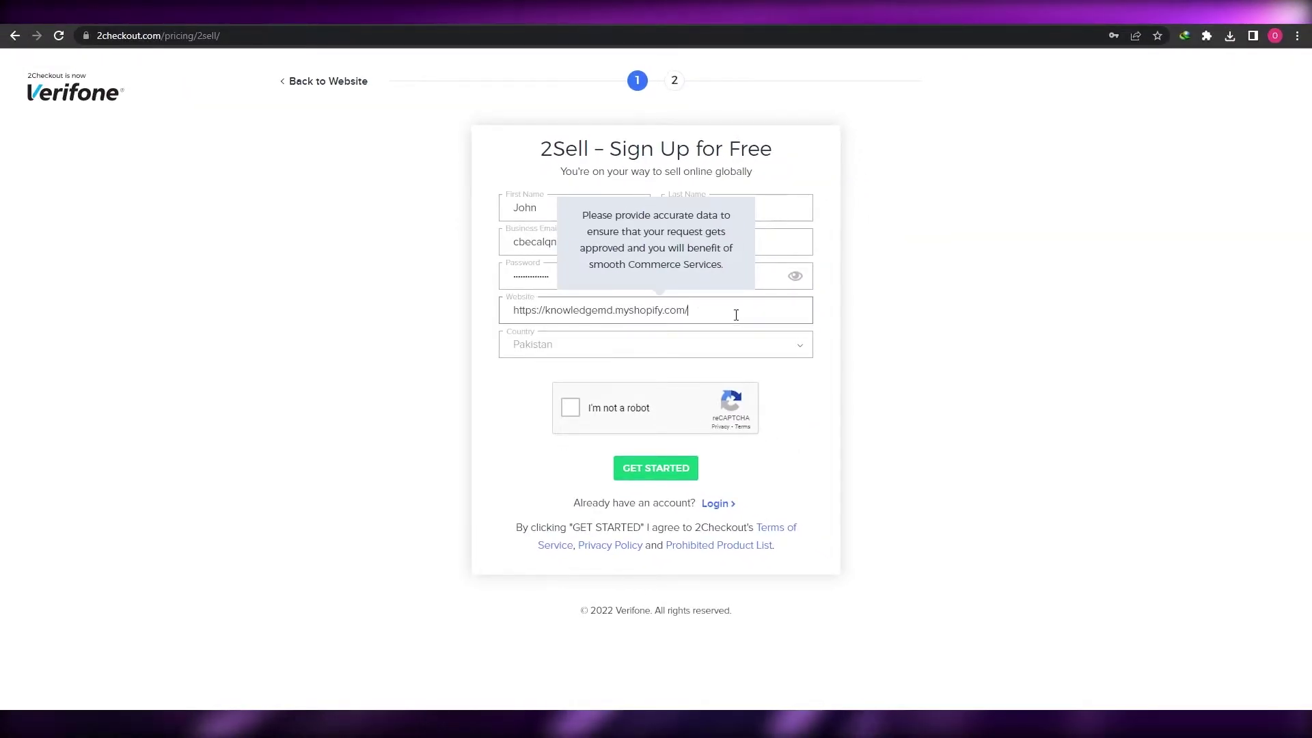
{"action": "key", "text": "BackSpace"}
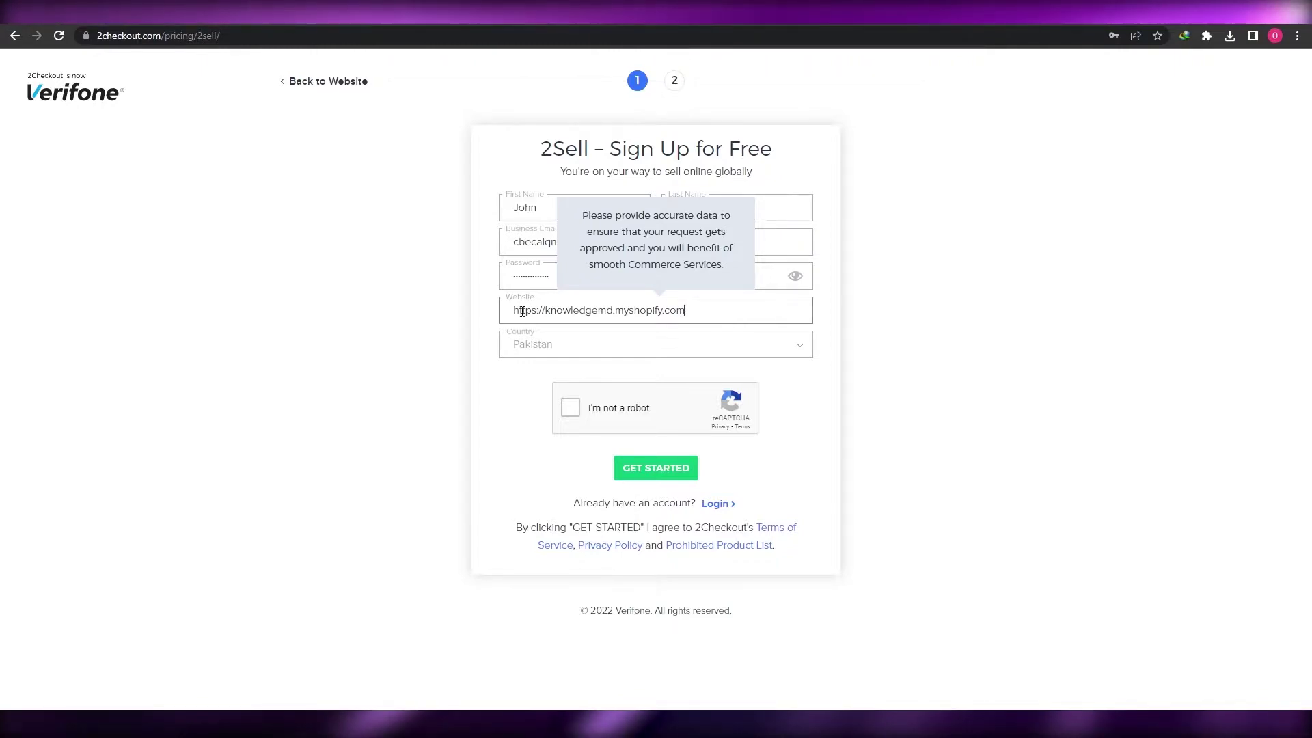
{"action": "left_click_drag", "start_coordinate": [549, 315], "coordinate": [511, 317]}
{"action": "key", "text": "BackSpace"}
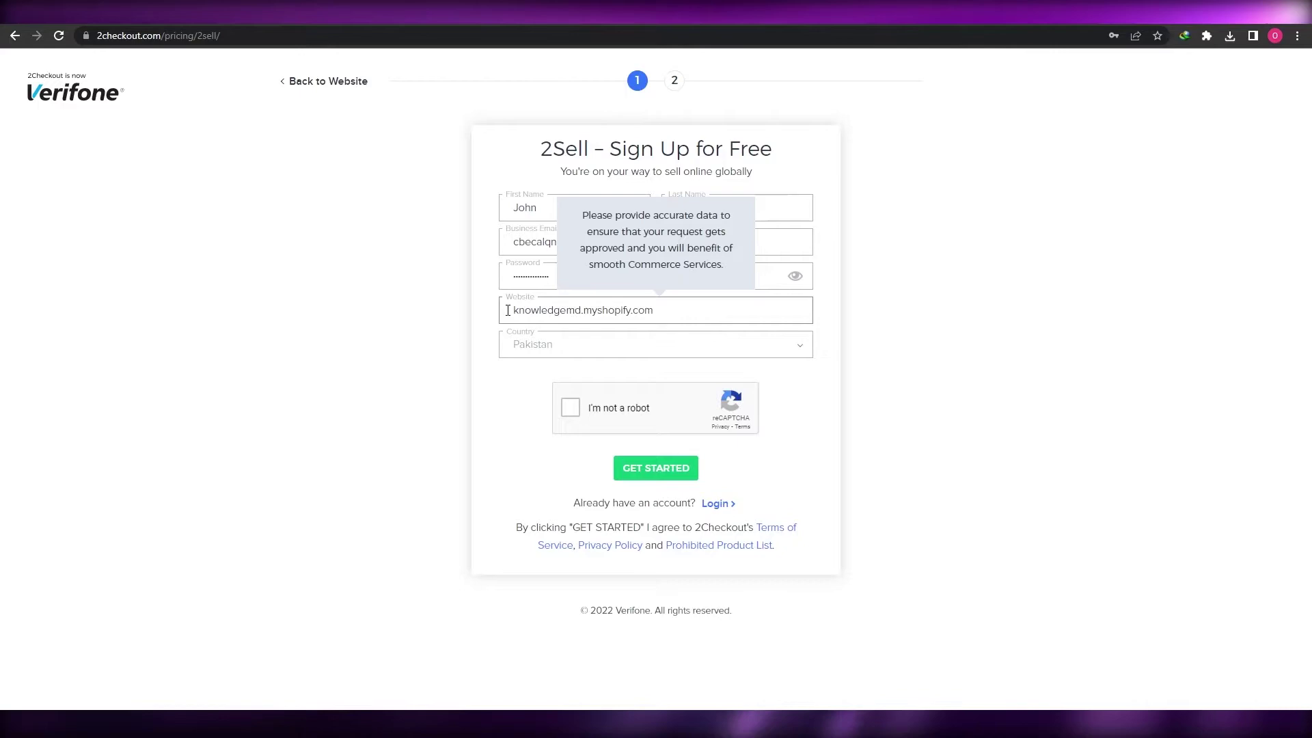
{"action": "left_click_drag", "start_coordinate": [509, 312], "coordinate": [636, 312]}
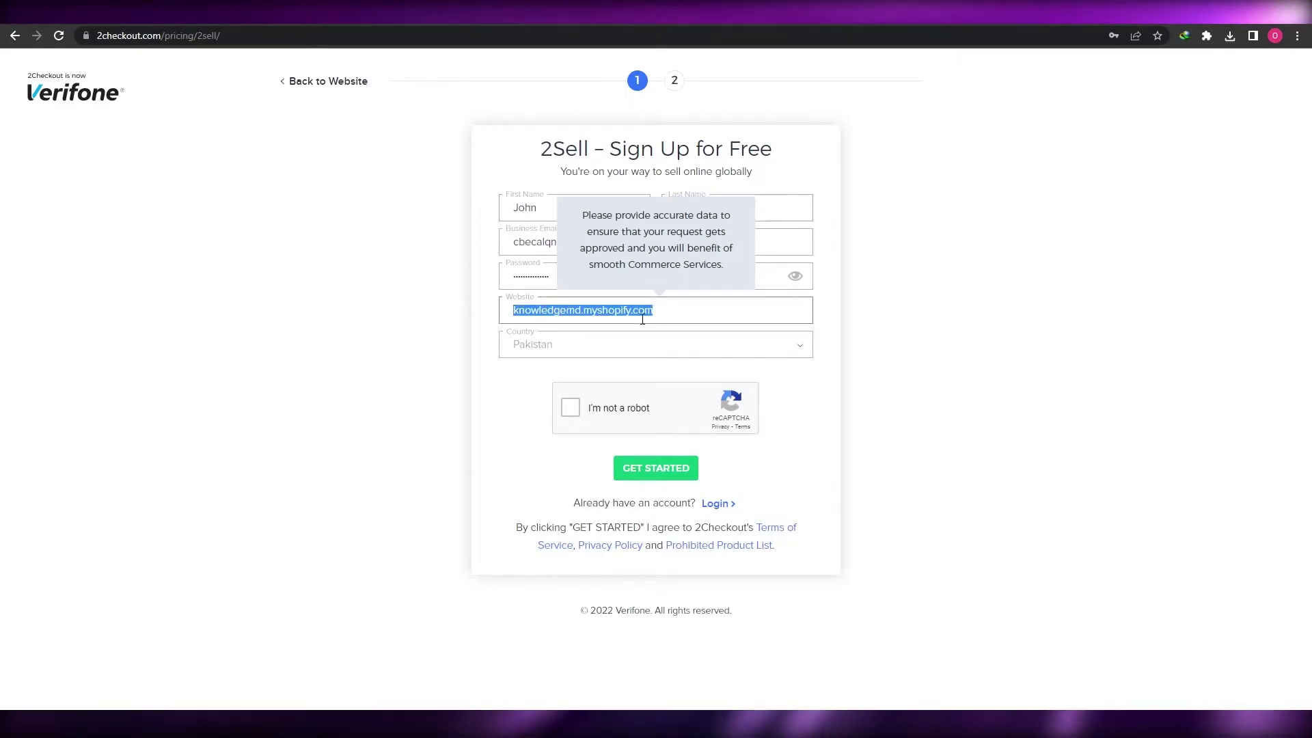
{"action": "left_click", "coordinate": [636, 319]}
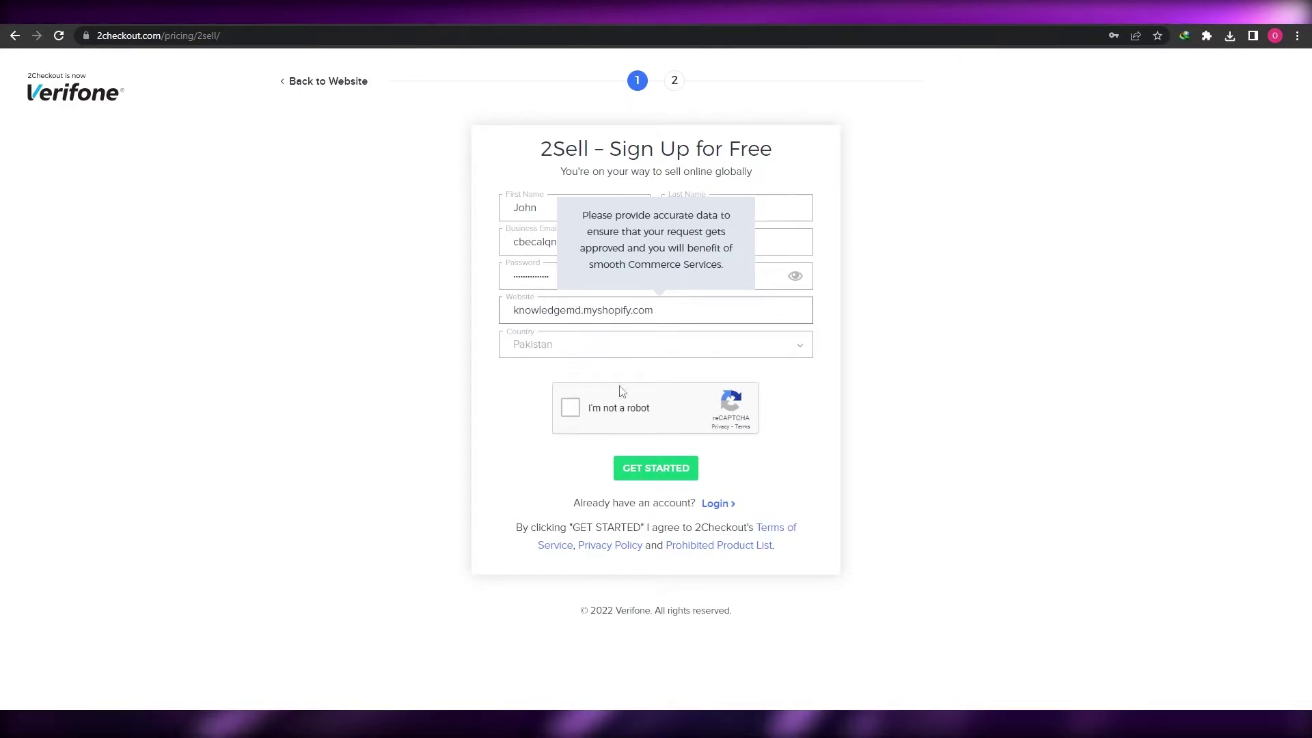
{"action": "left_click", "coordinate": [573, 412]}
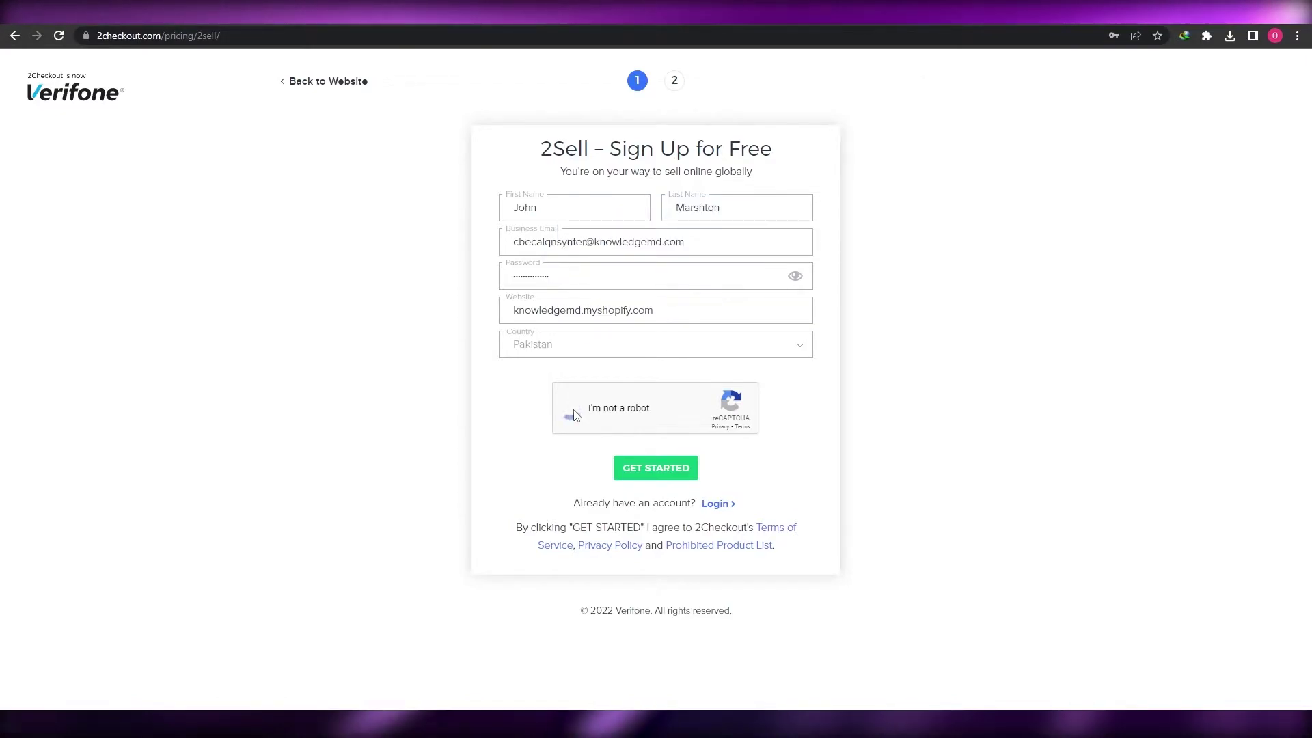
Step: Submit the sign-up details, pick Retail / Physical Products as product type, and create the account
{"action": "left_click", "coordinate": [683, 477]}
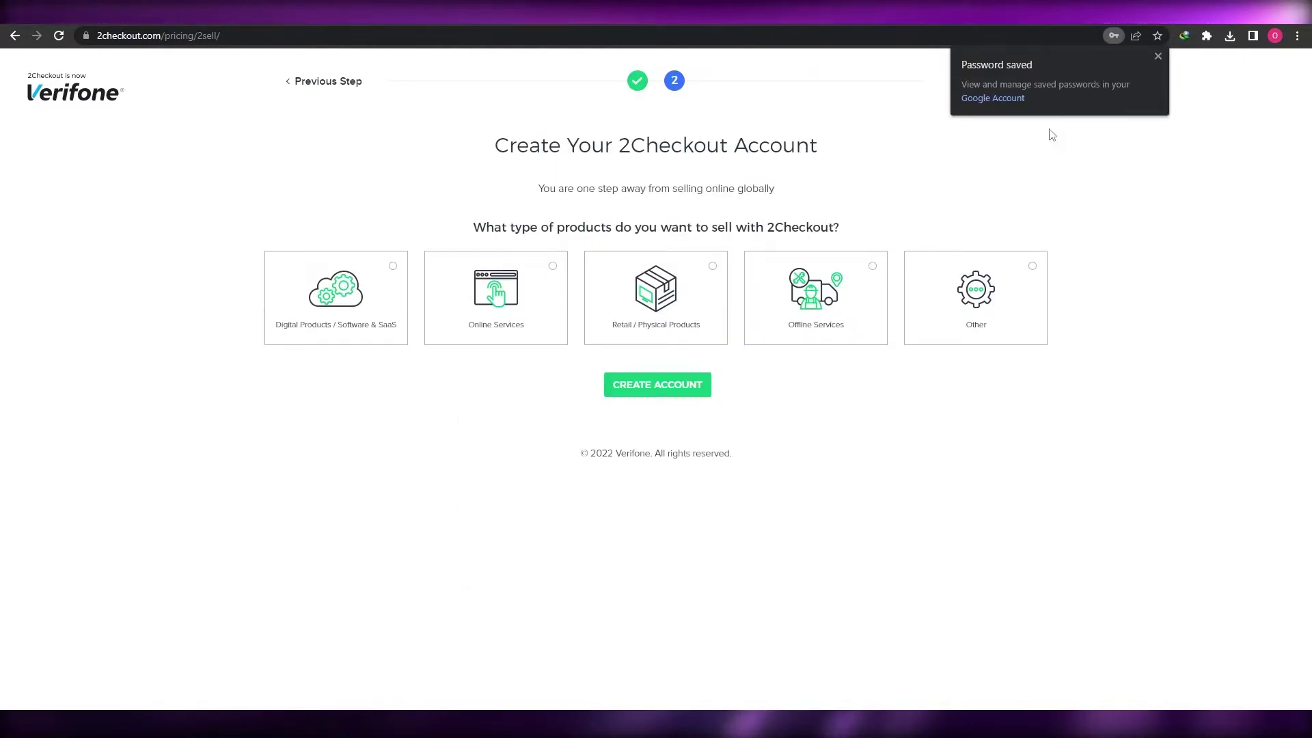
{"action": "left_click", "coordinate": [1158, 57]}
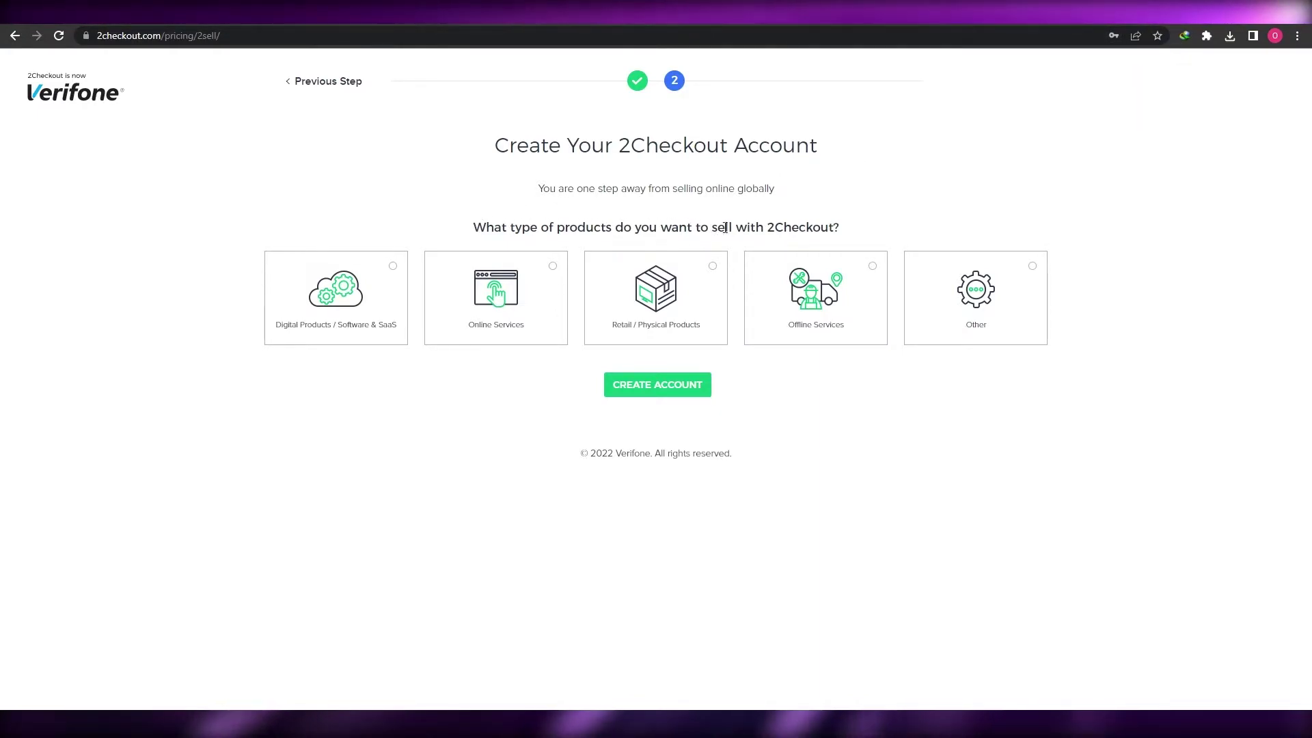
{"action": "left_click", "coordinate": [458, 319]}
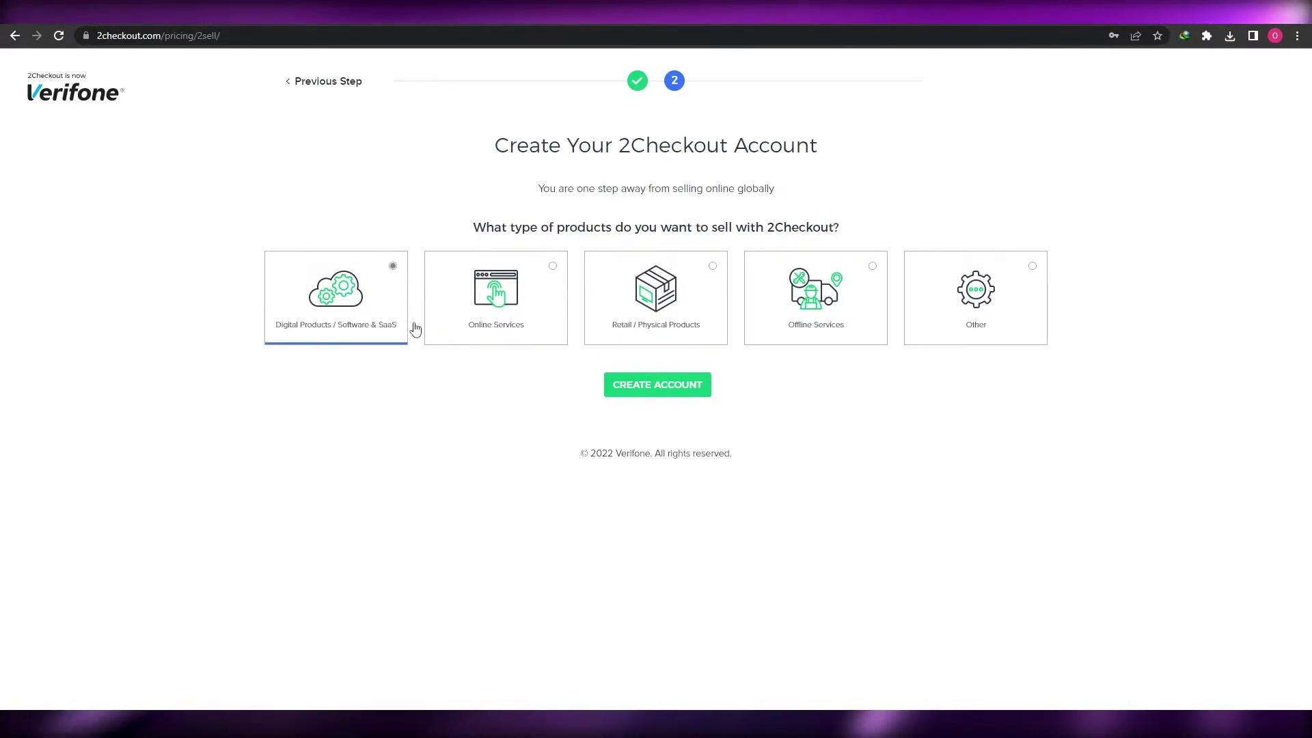
{"action": "left_click", "coordinate": [484, 326]}
{"action": "left_click", "coordinate": [649, 329]}
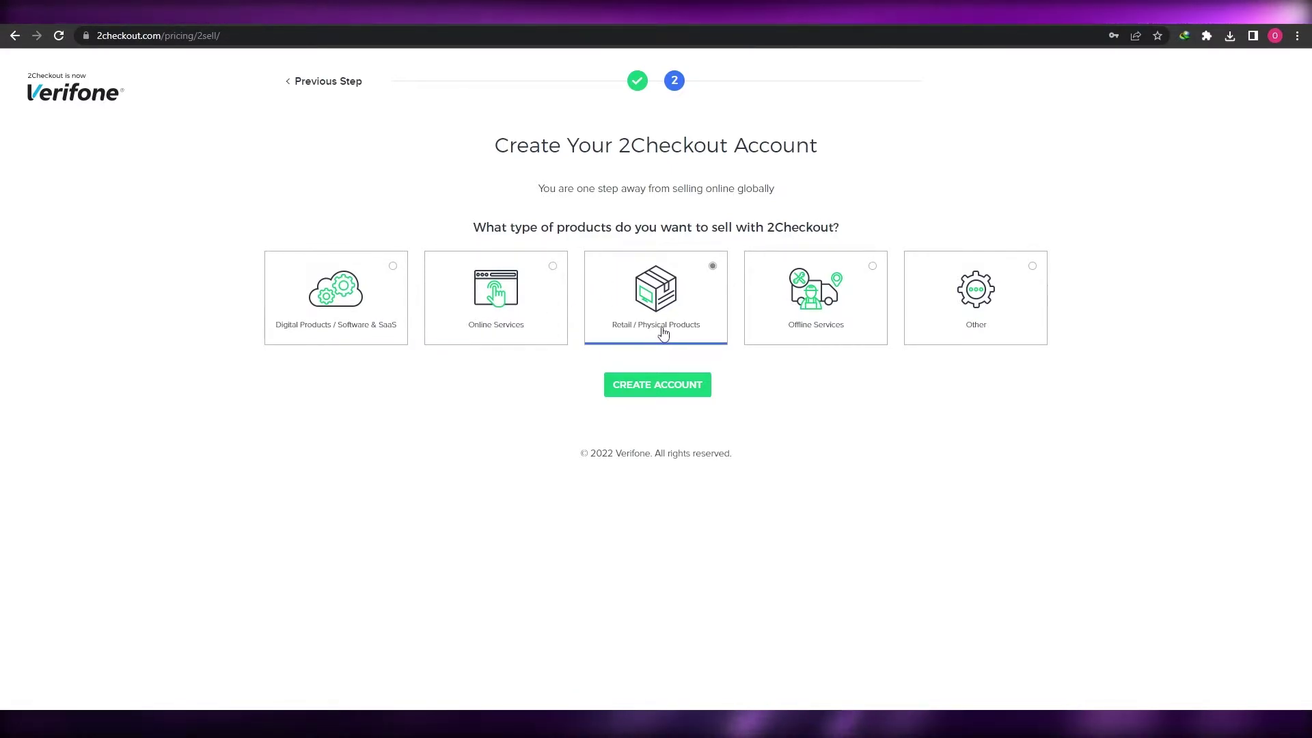
{"action": "left_click", "coordinate": [975, 320]}
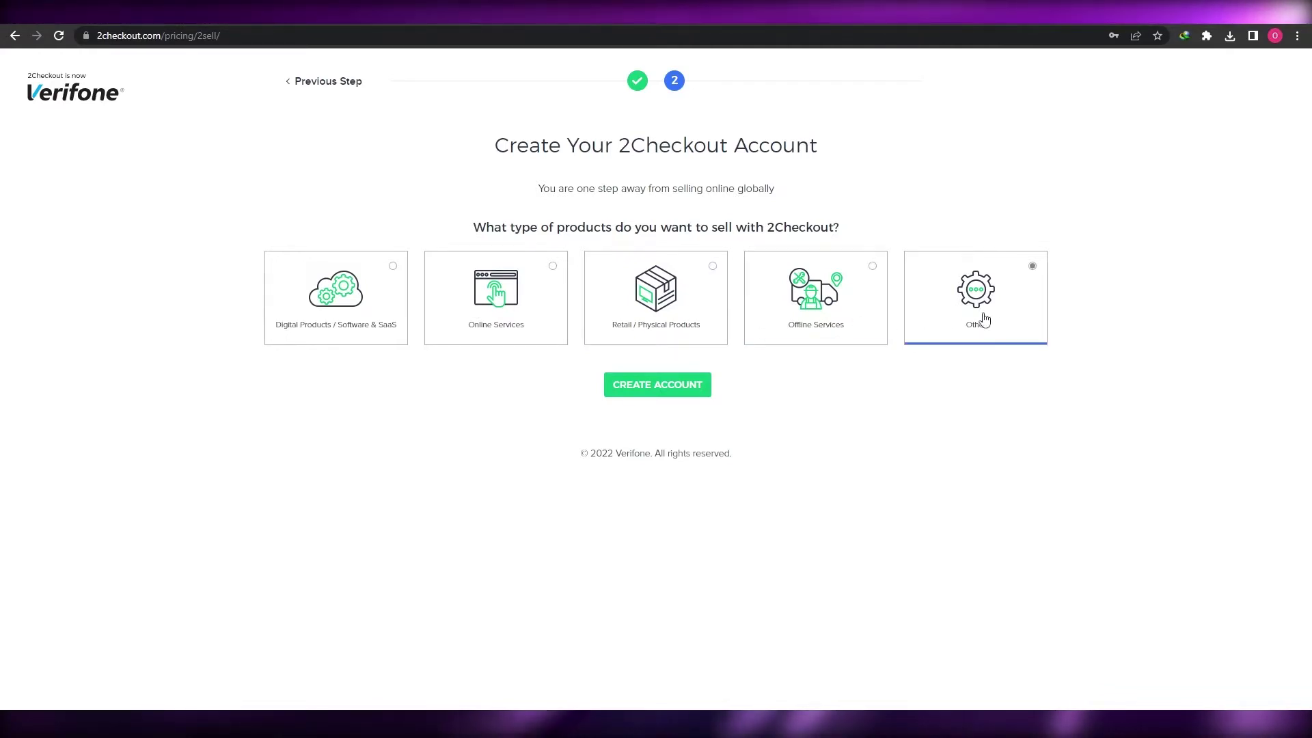
{"action": "left_click", "coordinate": [676, 325]}
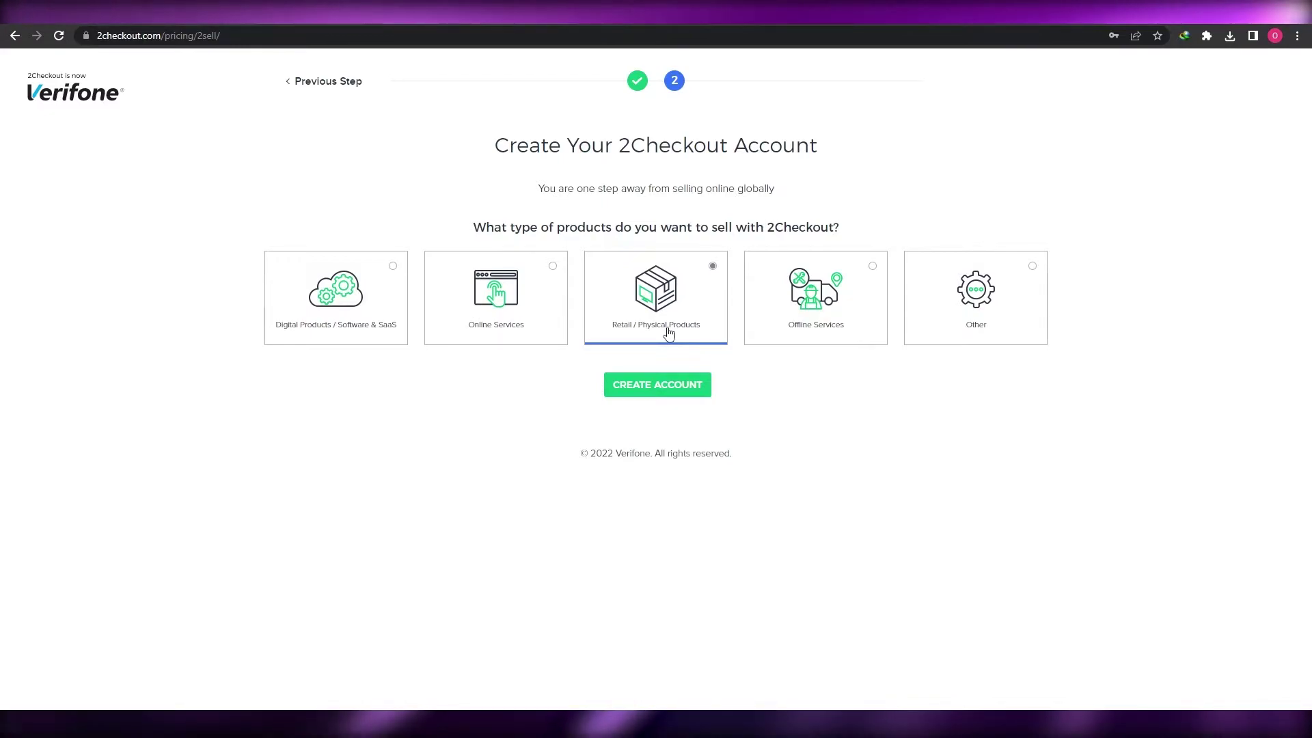
{"action": "left_click", "coordinate": [669, 333]}
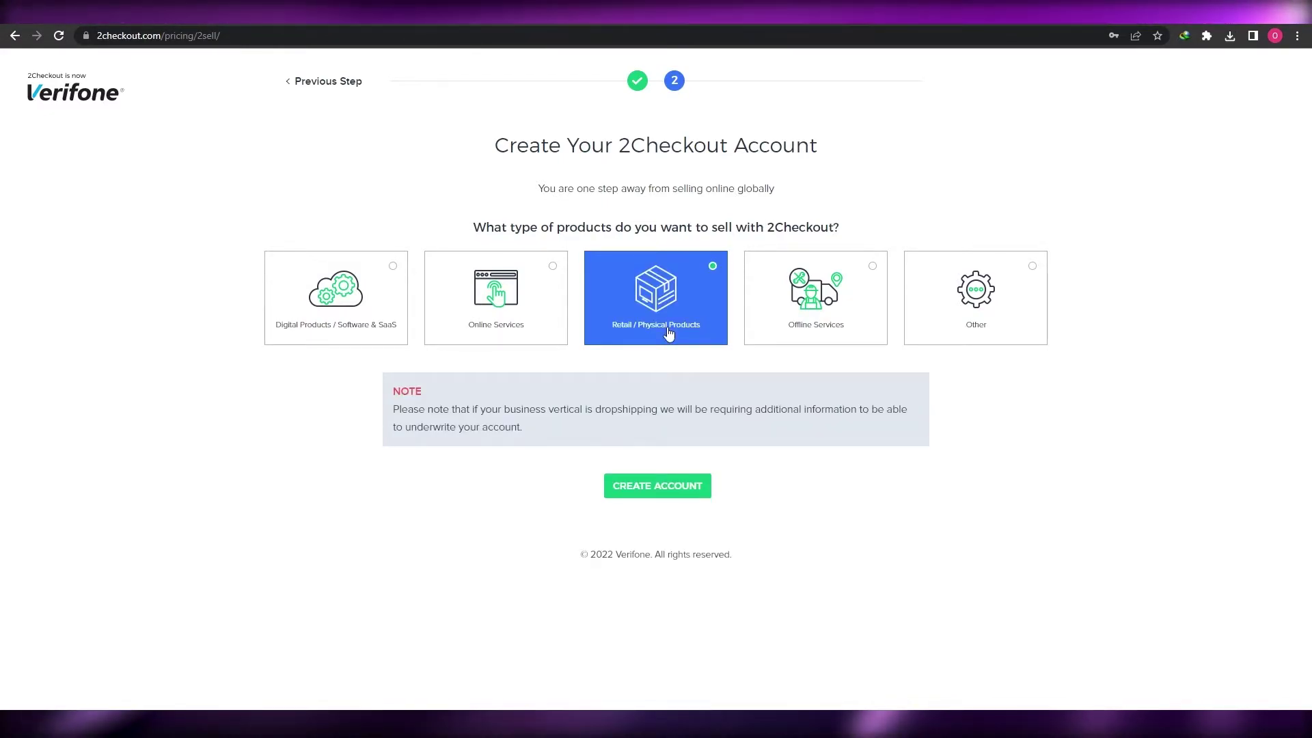
{"action": "left_click", "coordinate": [665, 485]}
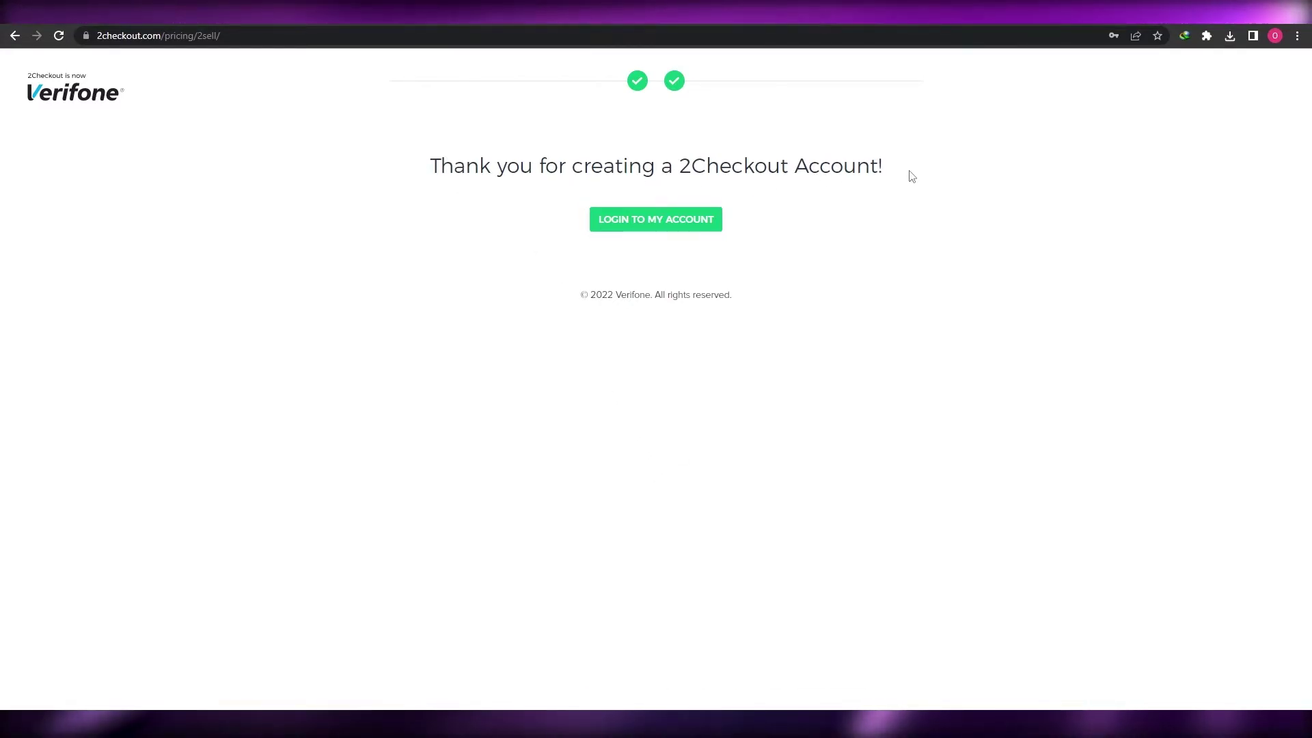
Step: Sign in with the saved login and look over the demo-mode dashboard
{"action": "left_click", "coordinate": [639, 231]}
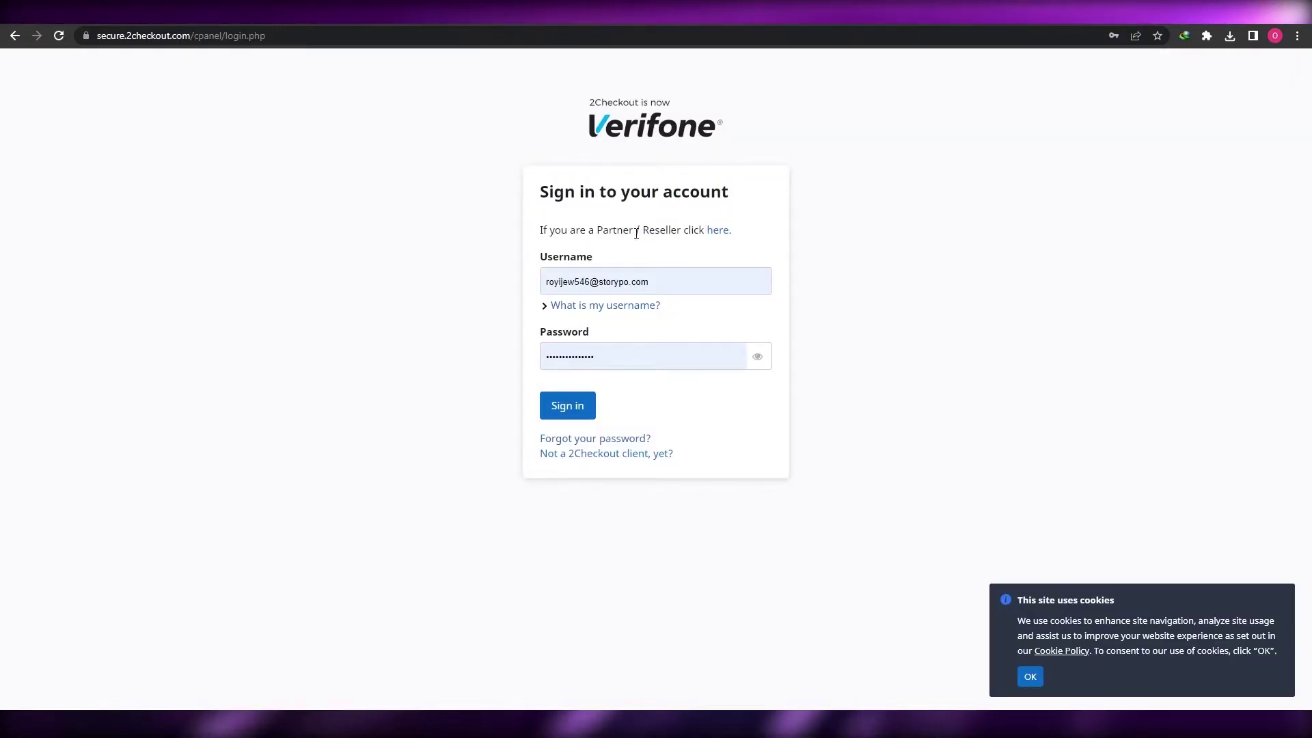
{"action": "left_click", "coordinate": [646, 300]}
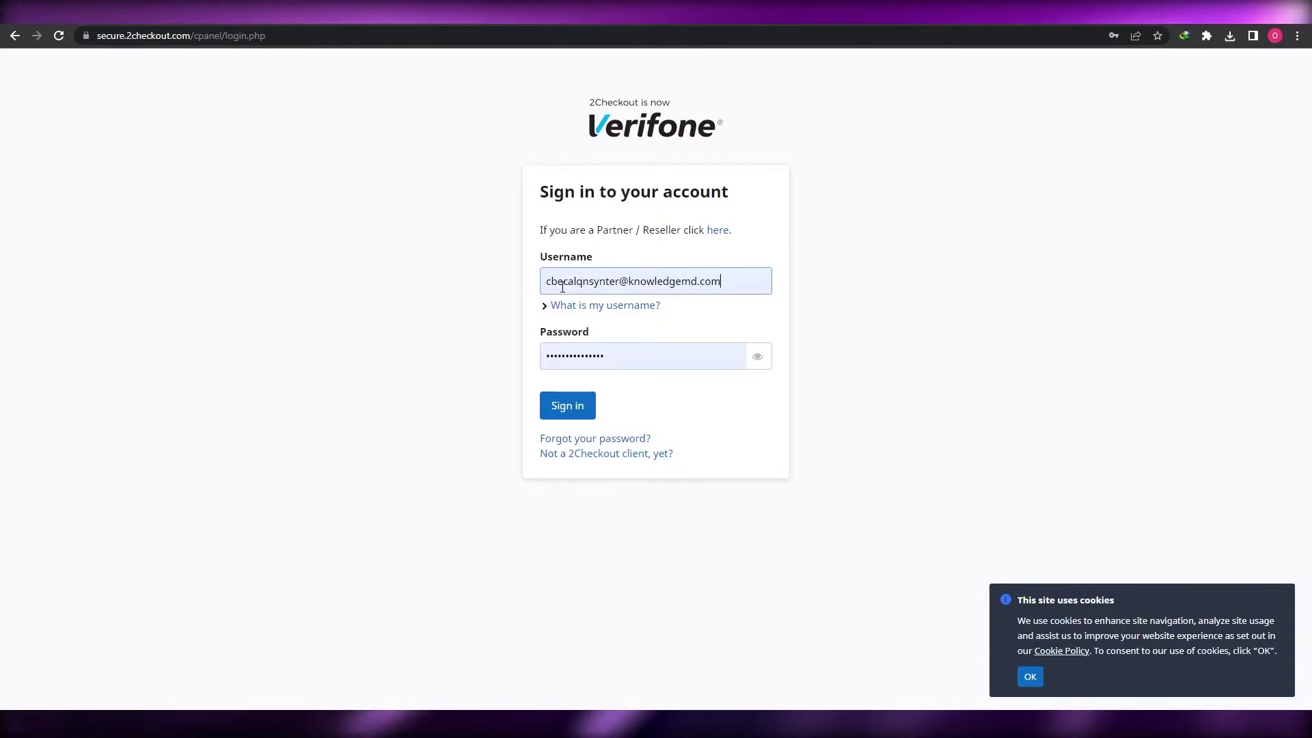
{"action": "left_click", "coordinate": [723, 282]}
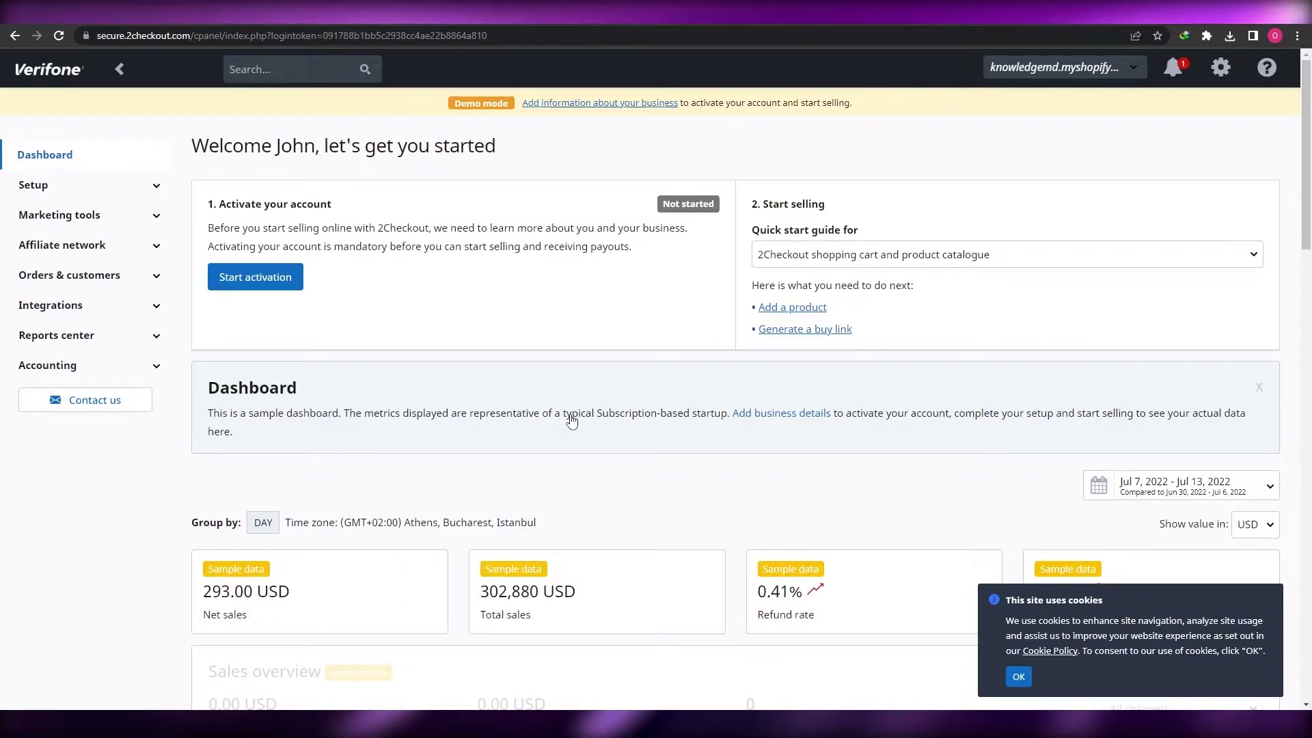
{"action": "scroll", "coordinate": [571, 420], "scroll_direction": "down", "scroll_amount": 5}
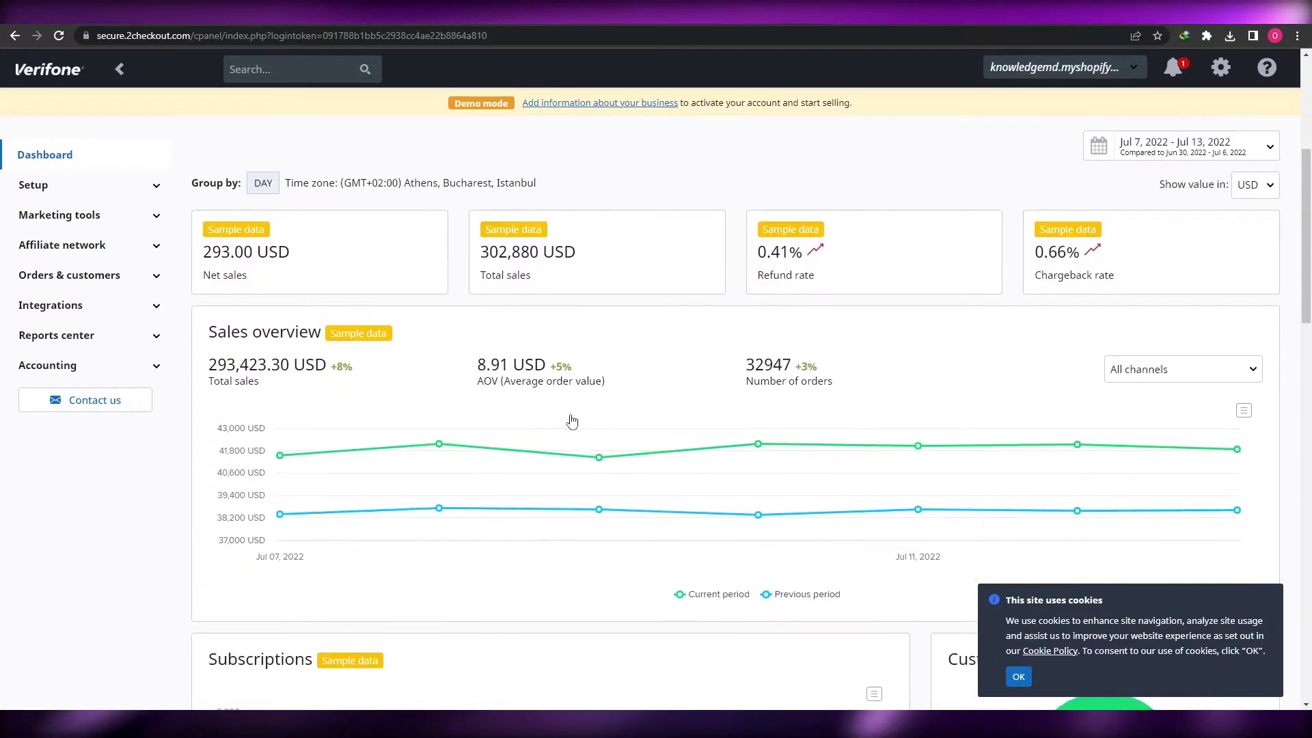
{"action": "scroll", "coordinate": [928, 421], "scroll_direction": "down", "scroll_amount": 4}
{"action": "scroll", "coordinate": [806, 412], "scroll_direction": "up", "scroll_amount": 6}
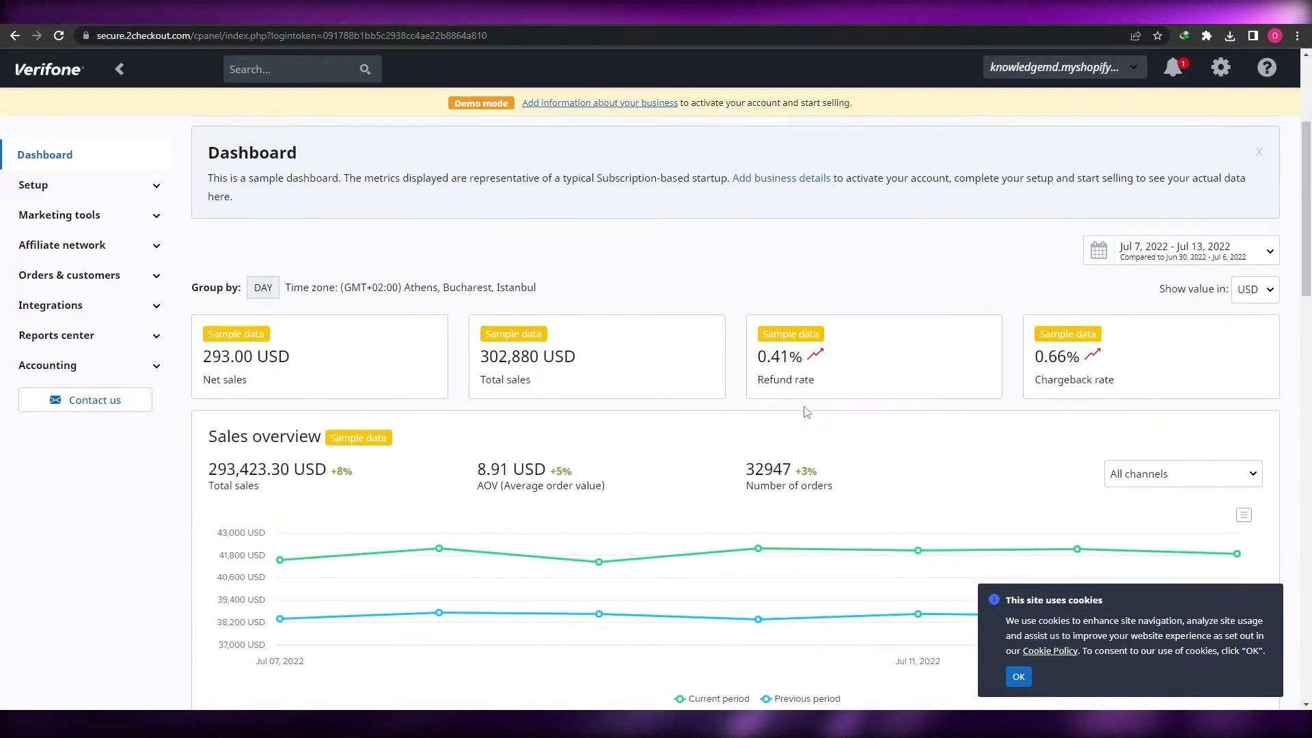
{"action": "scroll", "coordinate": [807, 412], "scroll_direction": "up", "scroll_amount": 4}
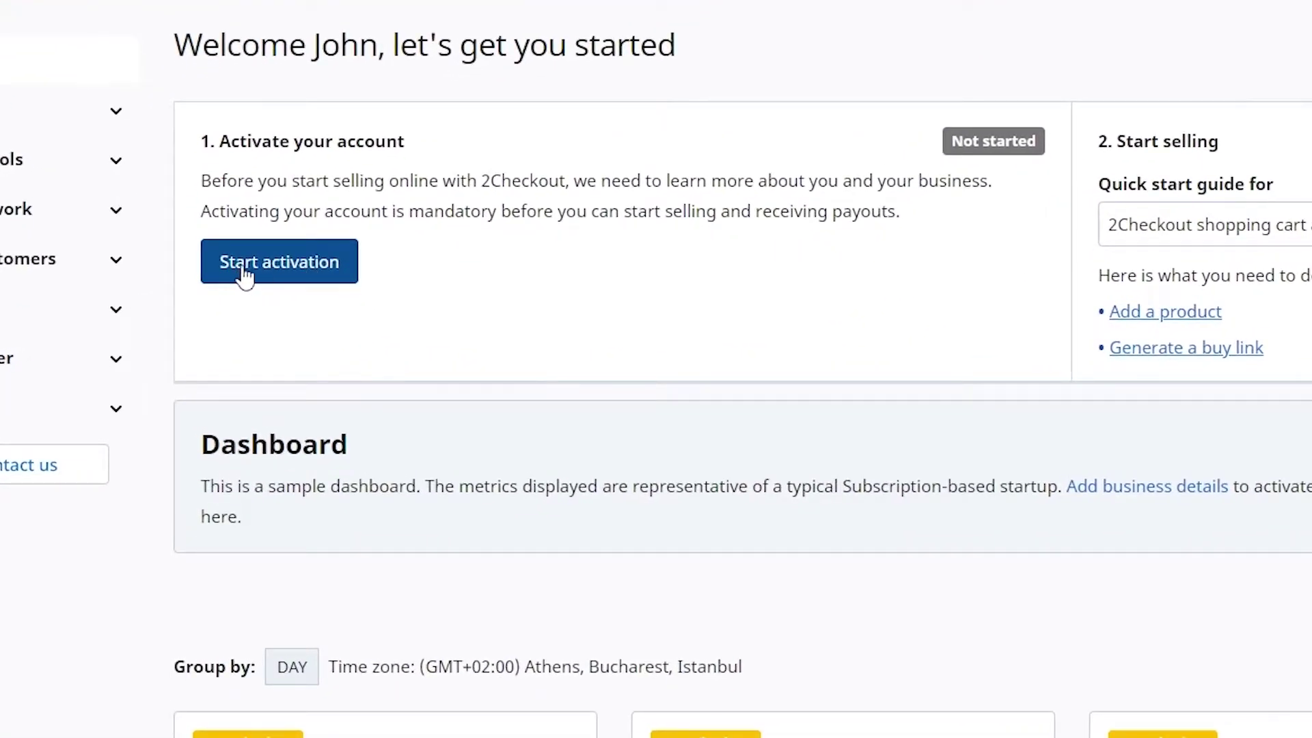
Step: Start activation and step through Financial details, Stakeholders and About your products to Account settings
{"action": "left_click", "coordinate": [322, 266]}
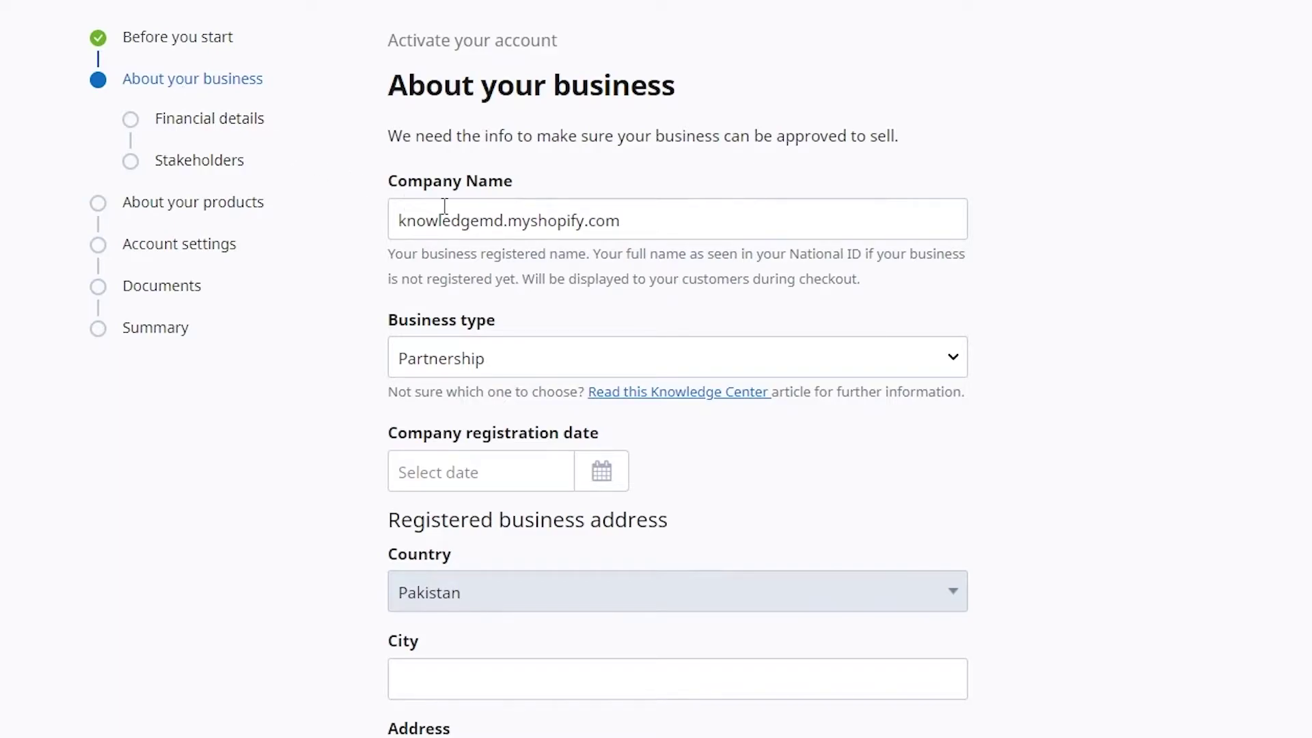
{"action": "scroll", "coordinate": [448, 344], "scroll_direction": "down", "scroll_amount": 1}
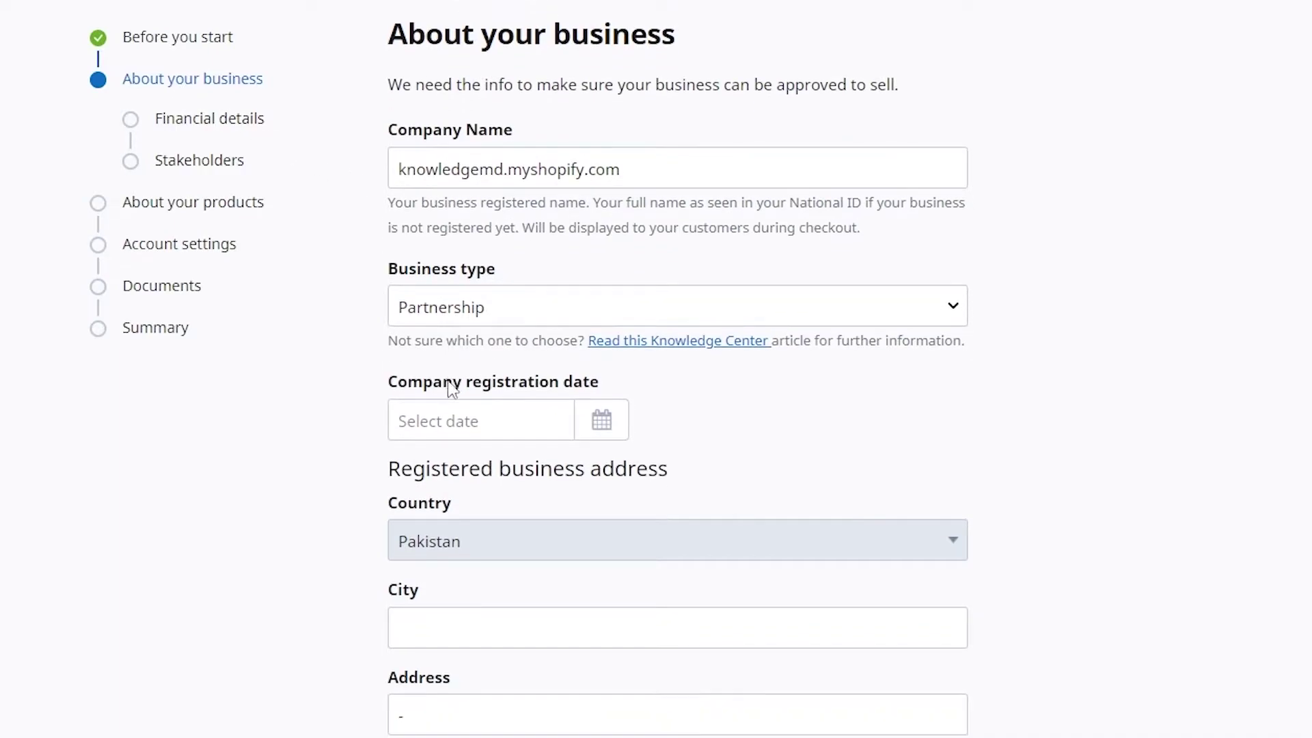
{"action": "left_click", "coordinate": [183, 120]}
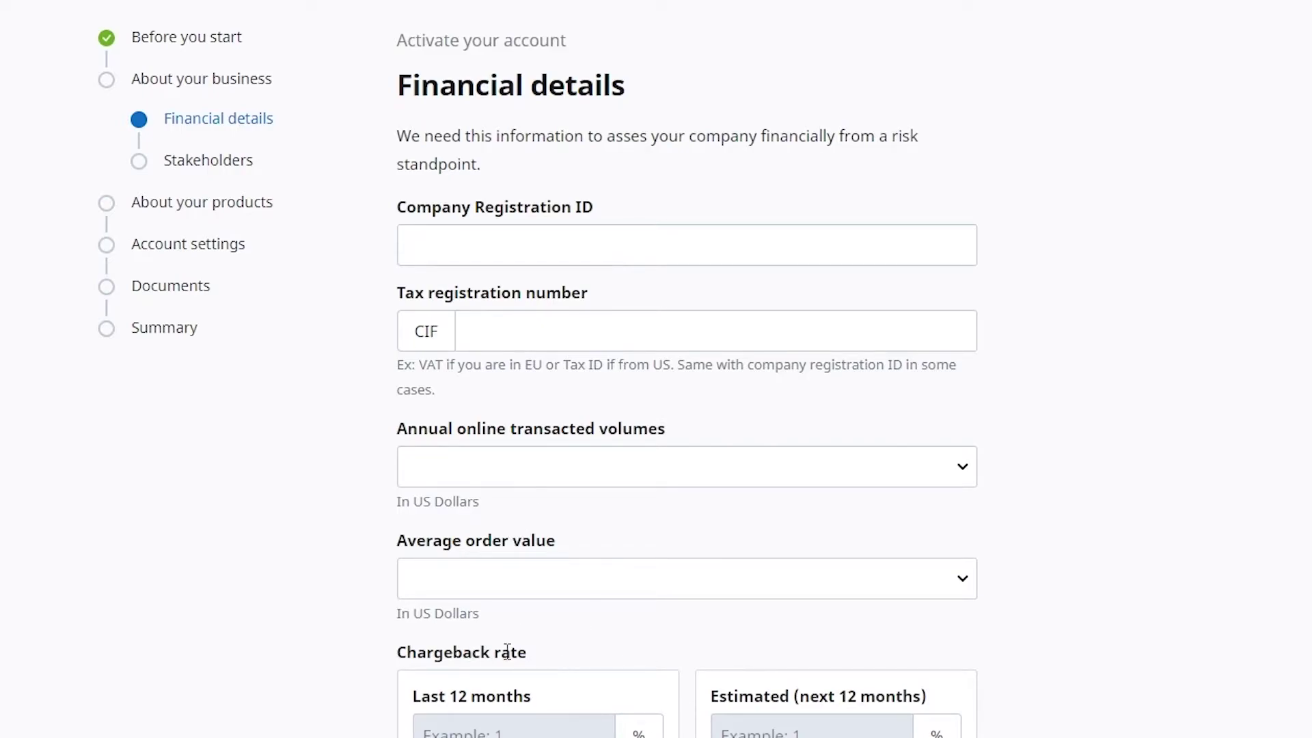
{"action": "left_click", "coordinate": [204, 164]}
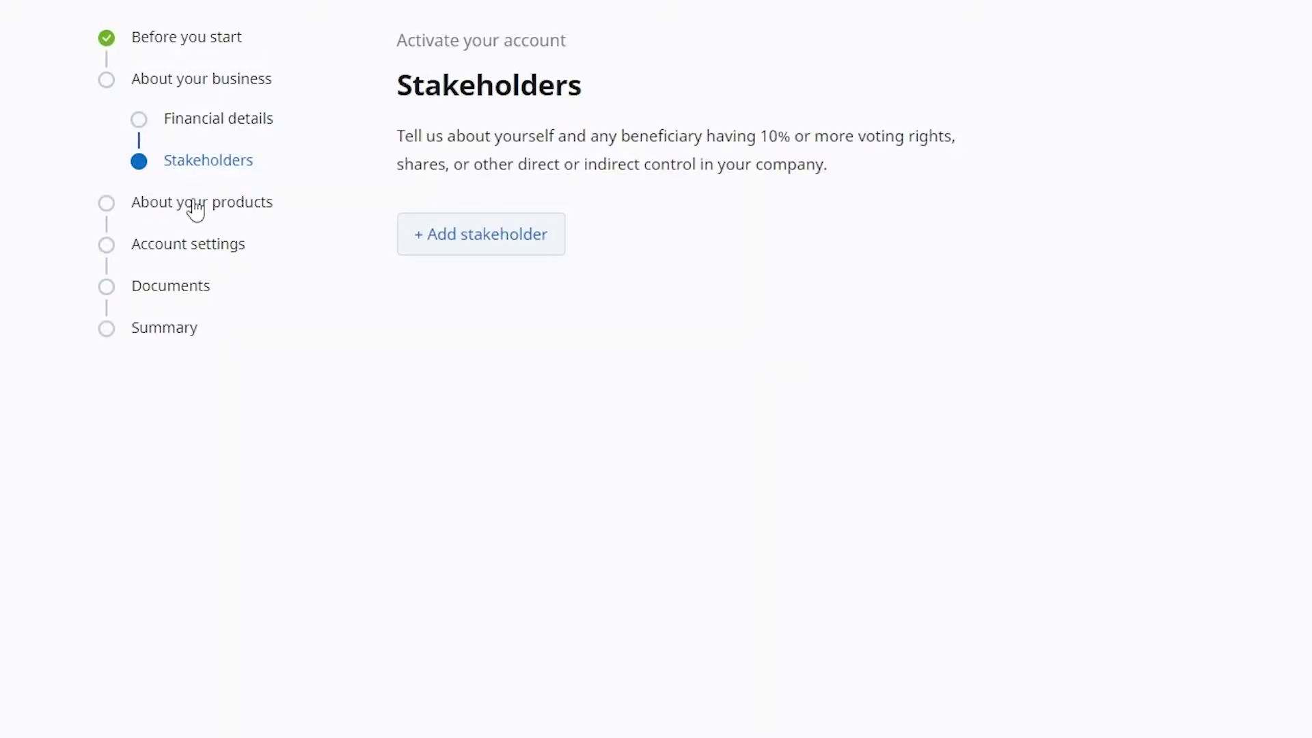
{"action": "left_click", "coordinate": [196, 205]}
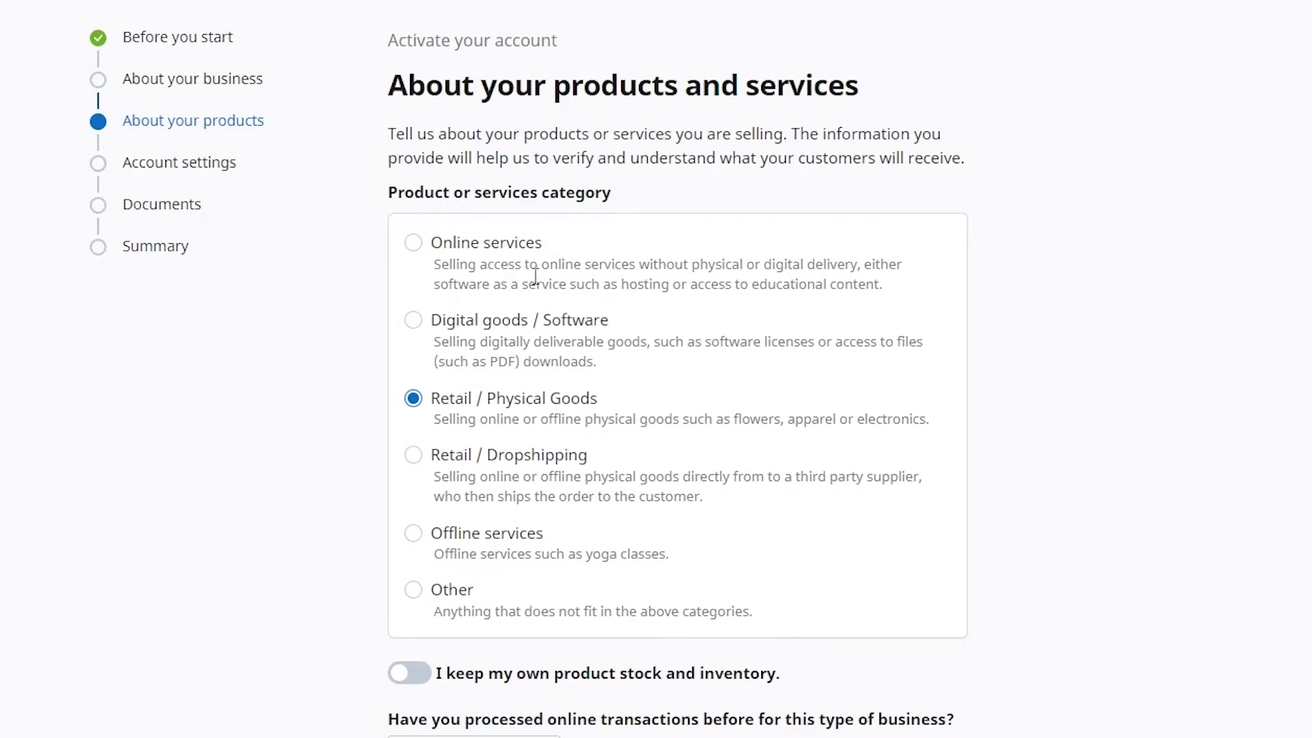
{"action": "scroll", "coordinate": [542, 261], "scroll_direction": "down", "scroll_amount": 2}
{"action": "scroll", "coordinate": [535, 423], "scroll_direction": "down", "scroll_amount": 4}
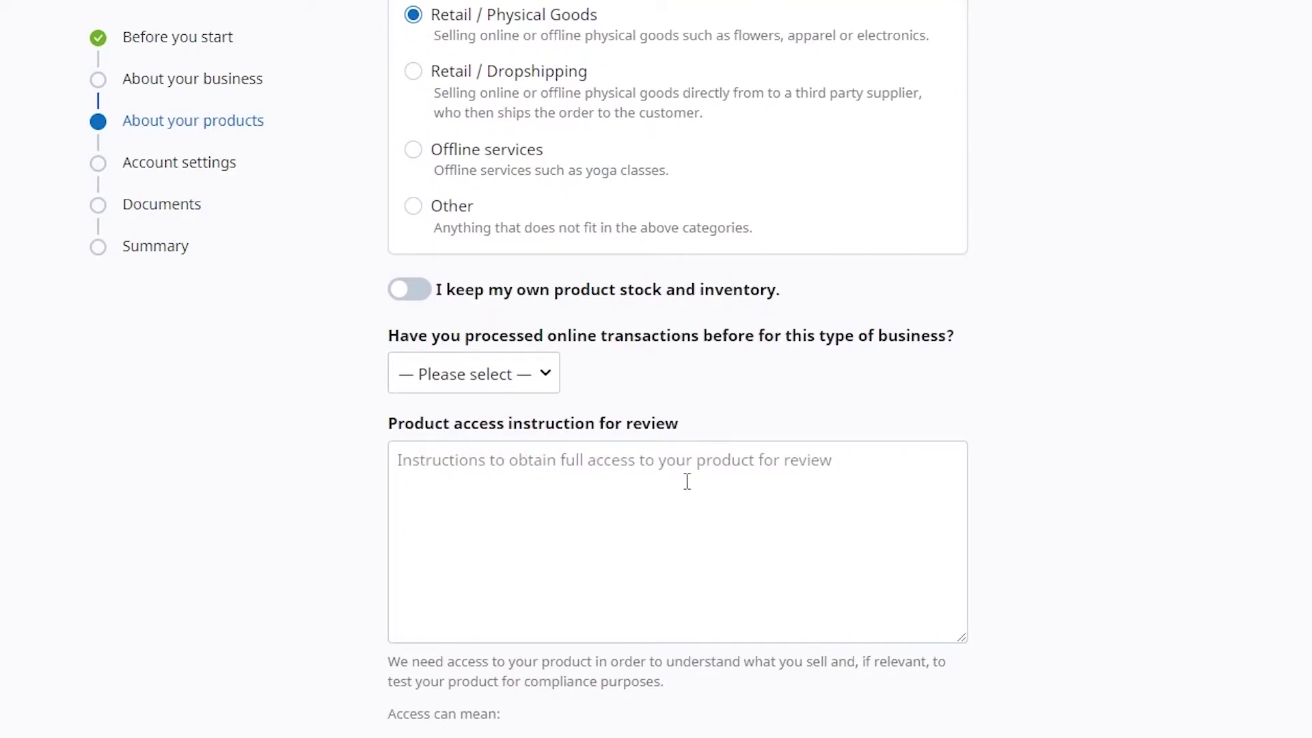
{"action": "scroll", "coordinate": [255, 331], "scroll_direction": "up", "scroll_amount": 2}
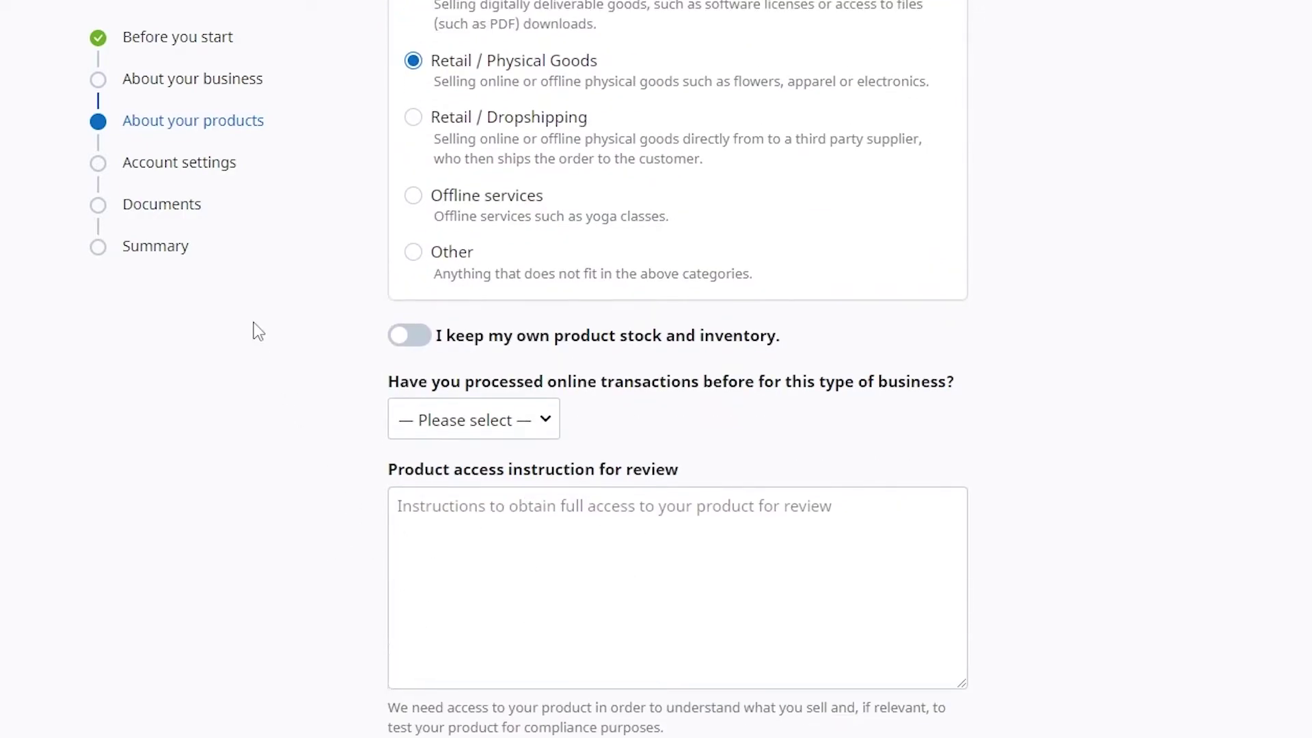
{"action": "left_click", "coordinate": [176, 164]}
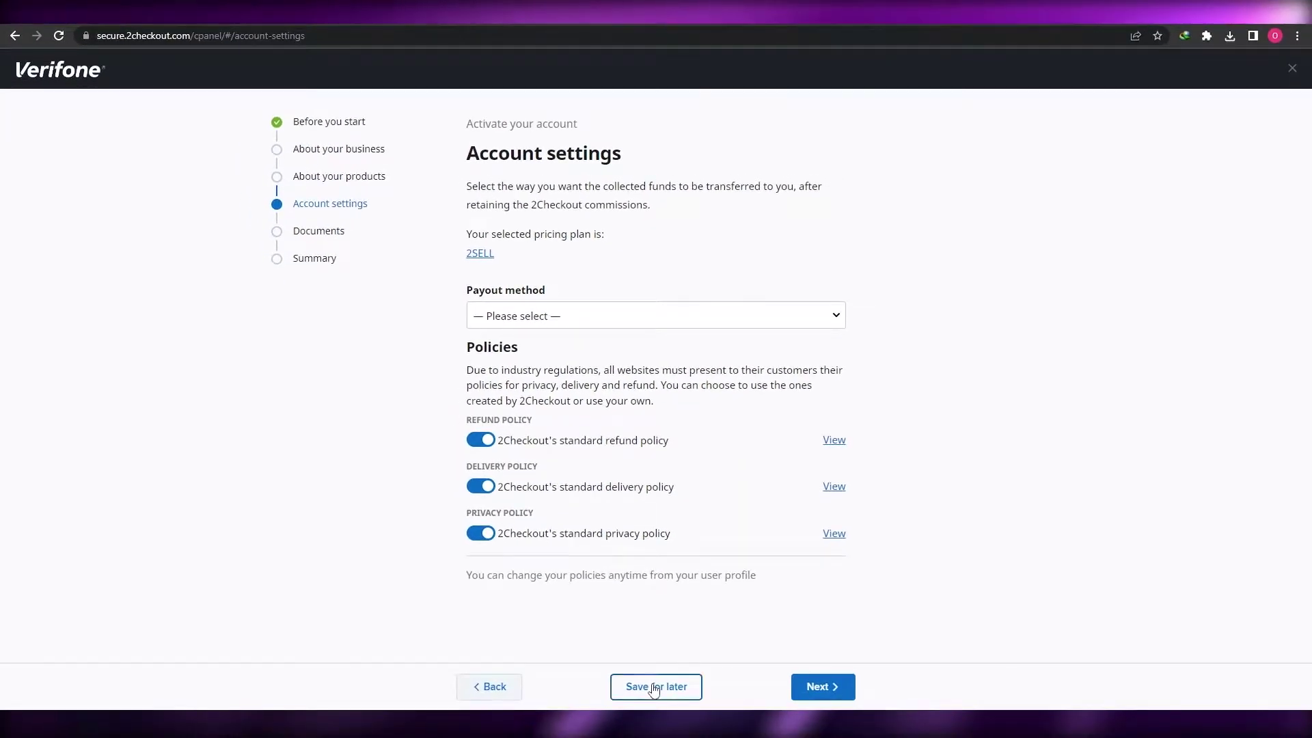
Step: Save the activation request for later, exit, and dismiss the success banner
{"action": "left_click", "coordinate": [654, 687]}
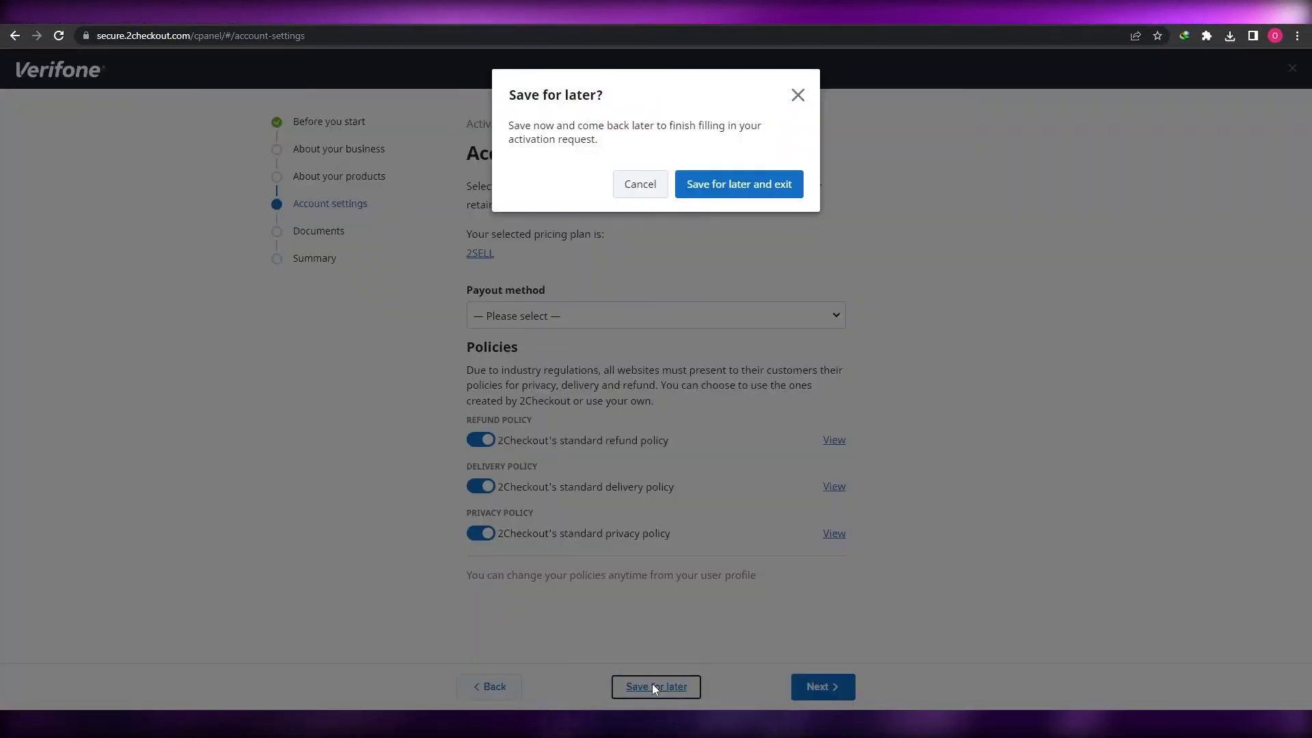
{"action": "left_click", "coordinate": [759, 176]}
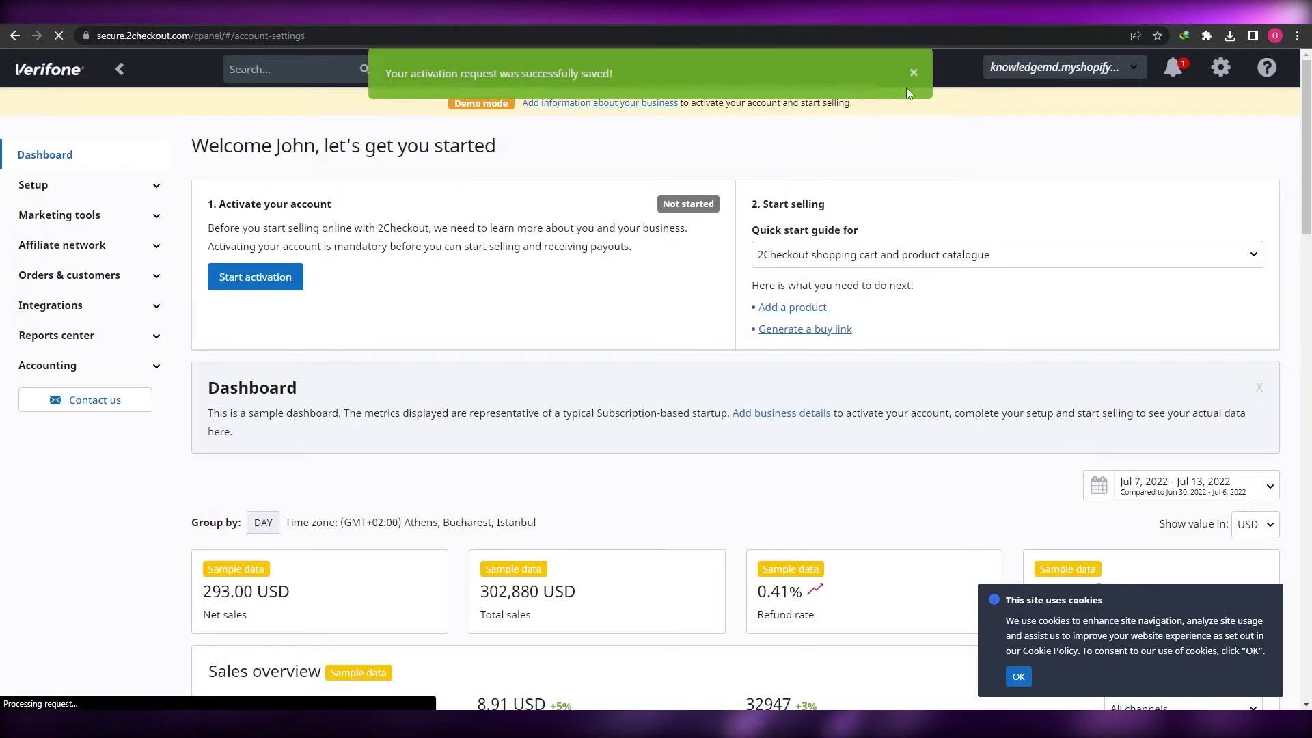
{"action": "left_click", "coordinate": [914, 73]}
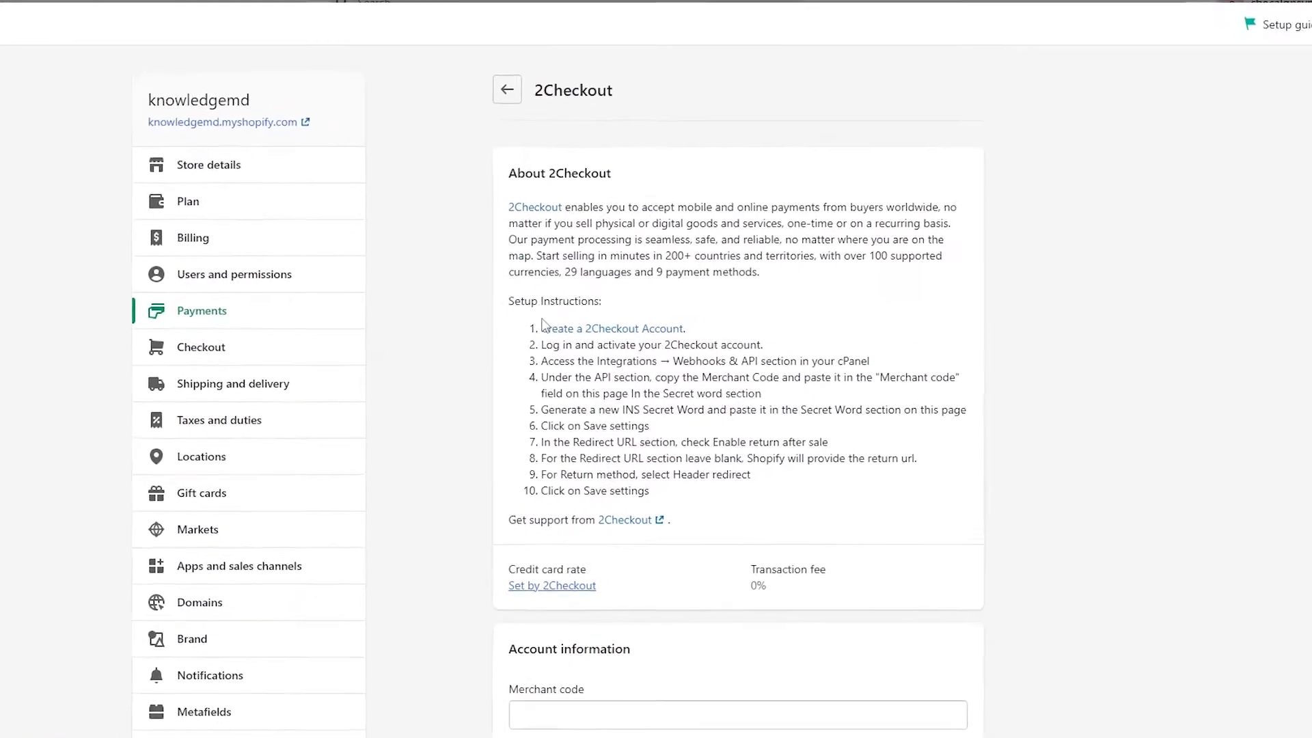
Step: Highlight the Setup Instructions, then step 2 on activation and step 3 on Webhooks & API
{"action": "left_click_drag", "start_coordinate": [342, 250], "coordinate": [485, 256]}
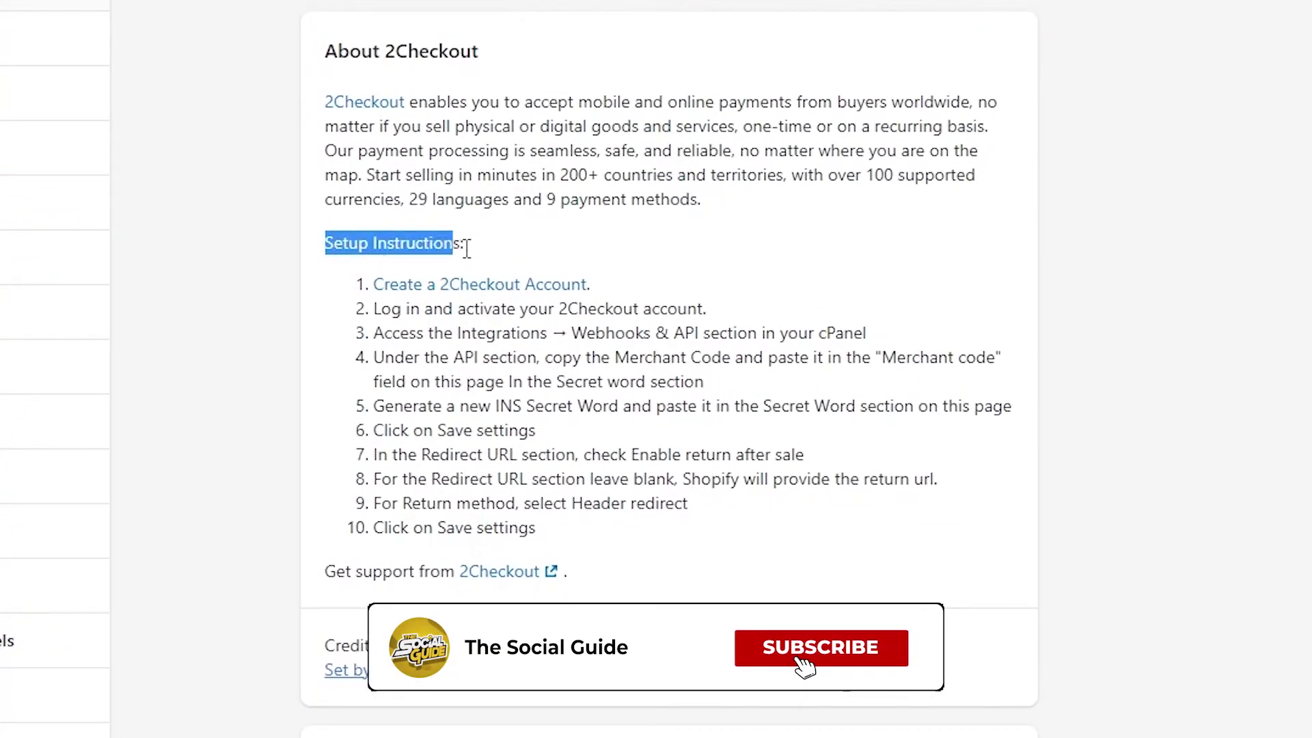
{"action": "left_click_drag", "start_coordinate": [350, 290], "coordinate": [407, 532]}
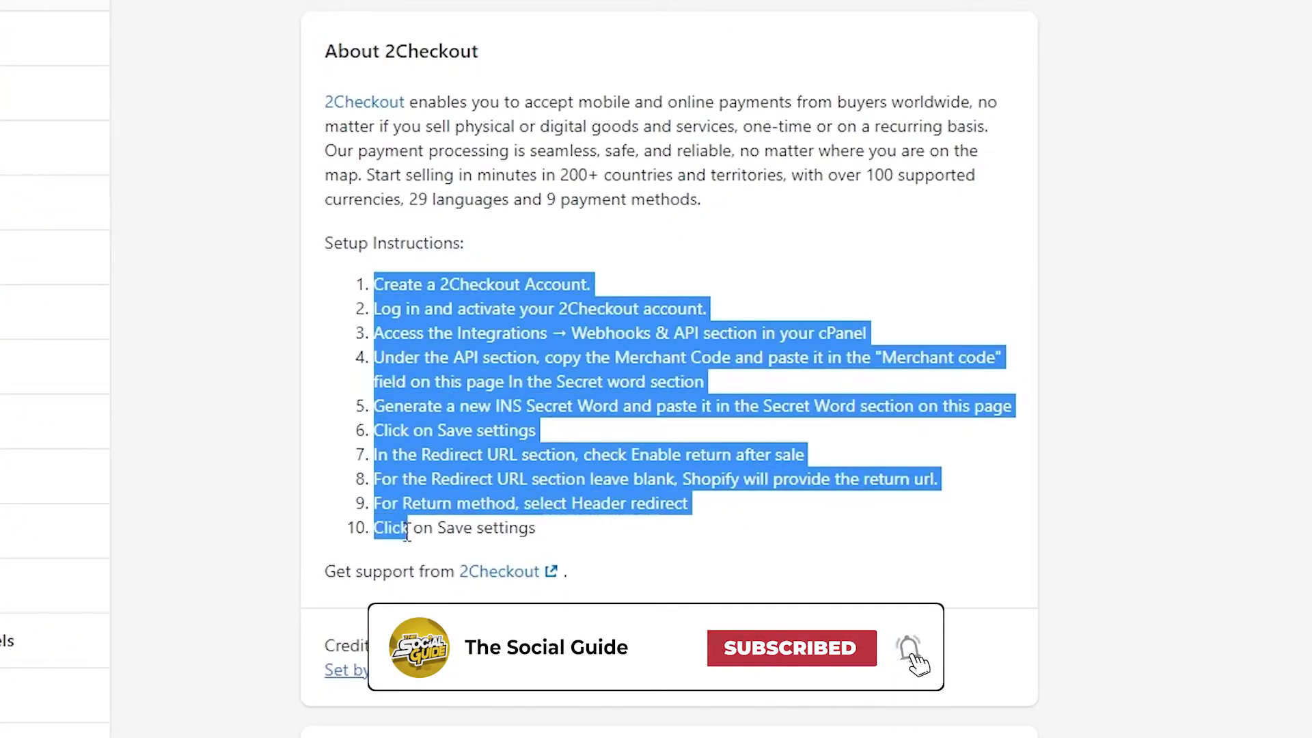
{"action": "left_click", "coordinate": [557, 541]}
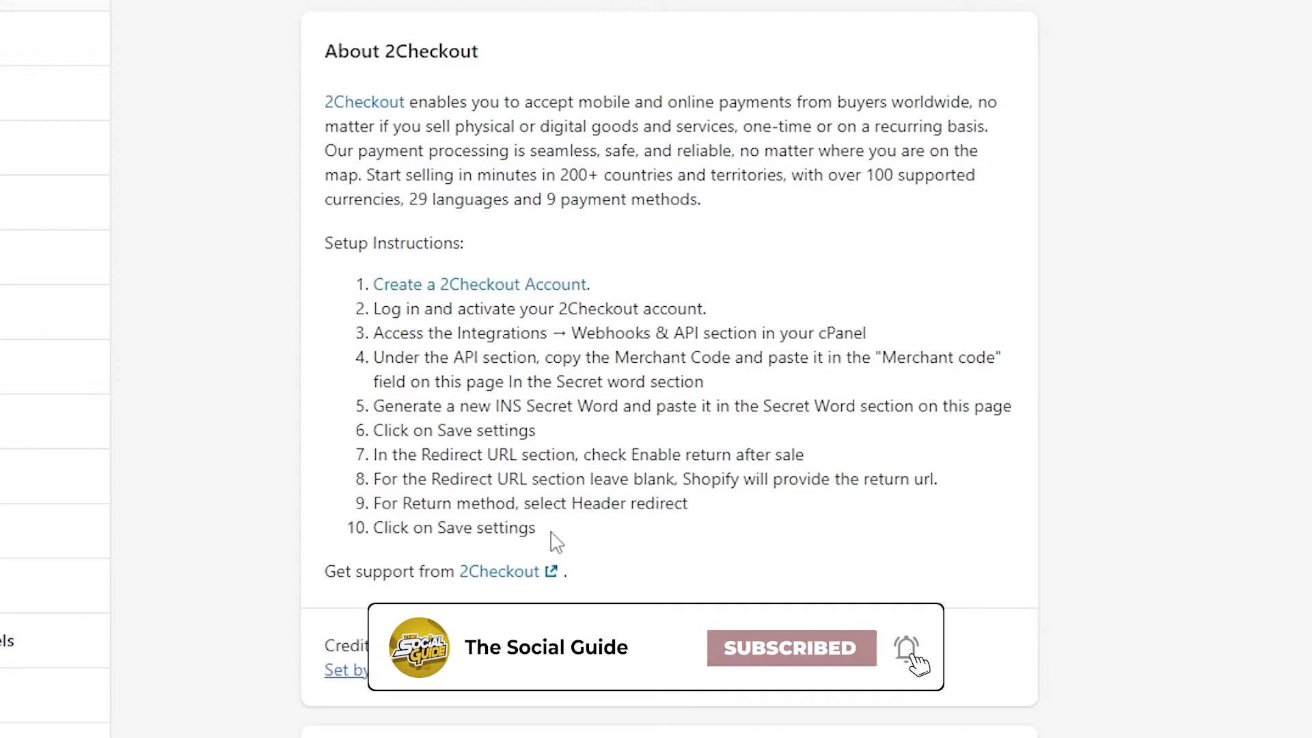
{"action": "left_click_drag", "start_coordinate": [374, 310], "coordinate": [737, 315]}
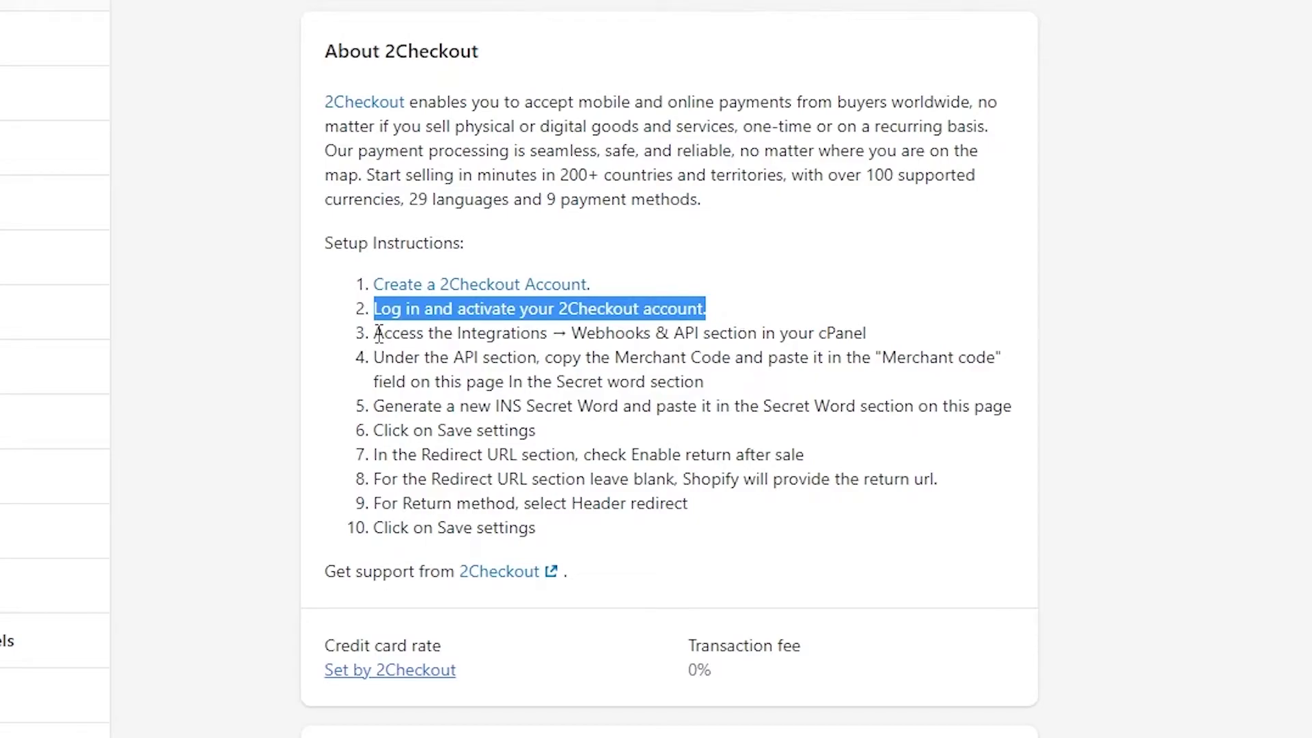
{"action": "left_click_drag", "start_coordinate": [378, 333], "coordinate": [484, 333]}
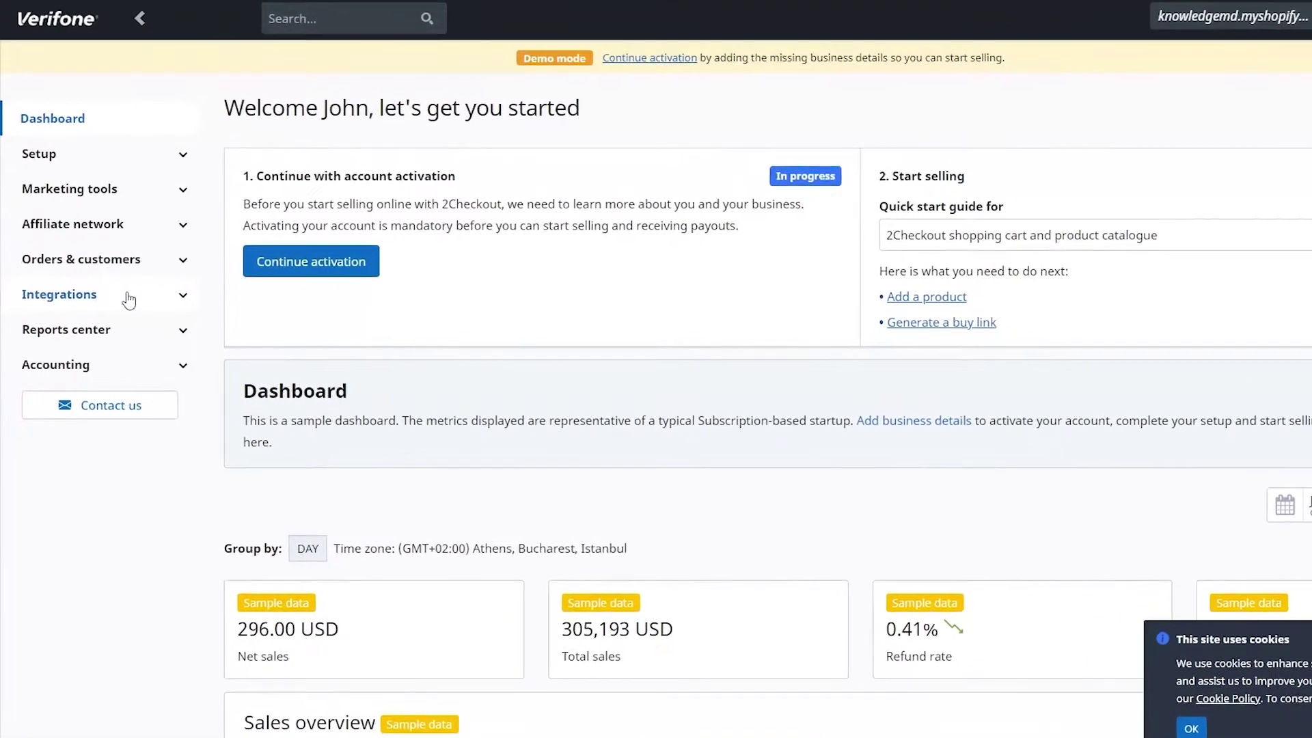
Step: Reach 2Checkout's Webhooks & API page under Integrations to view the merchant code and API keys
{"action": "left_click", "coordinate": [184, 298]}
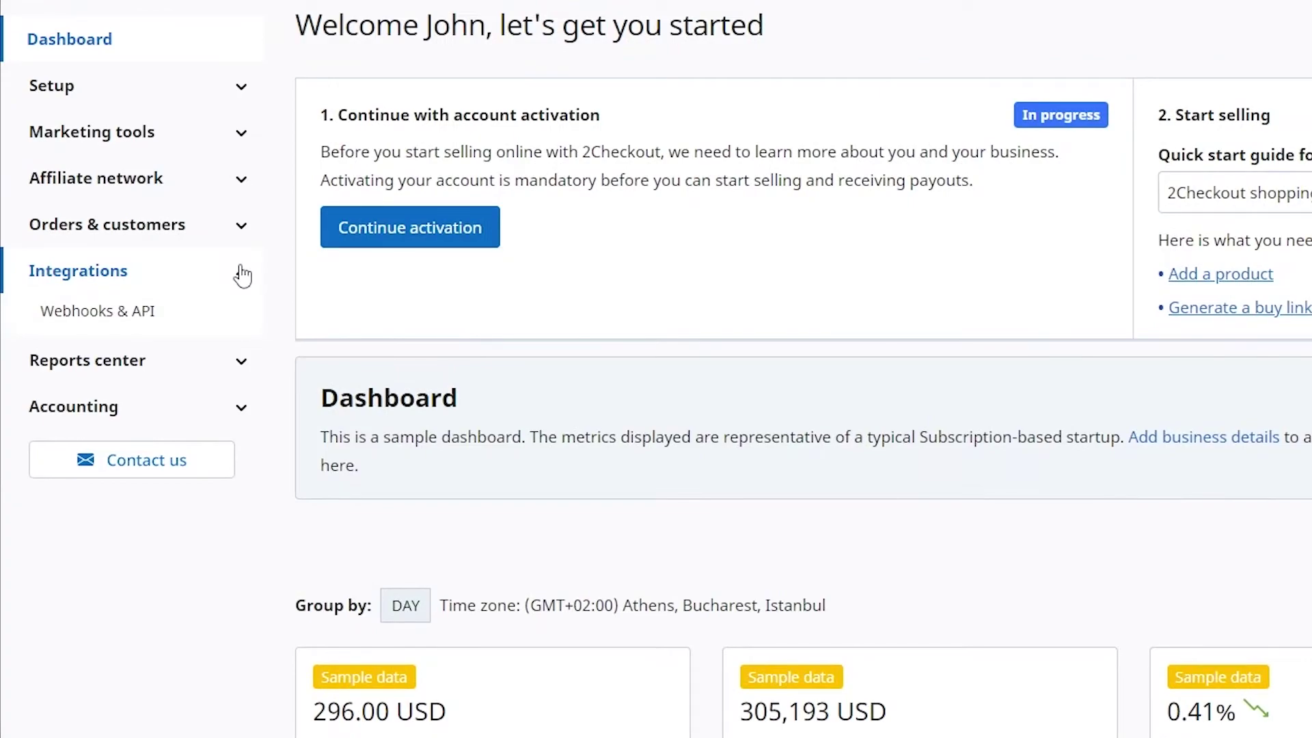
{"action": "left_click", "coordinate": [95, 317]}
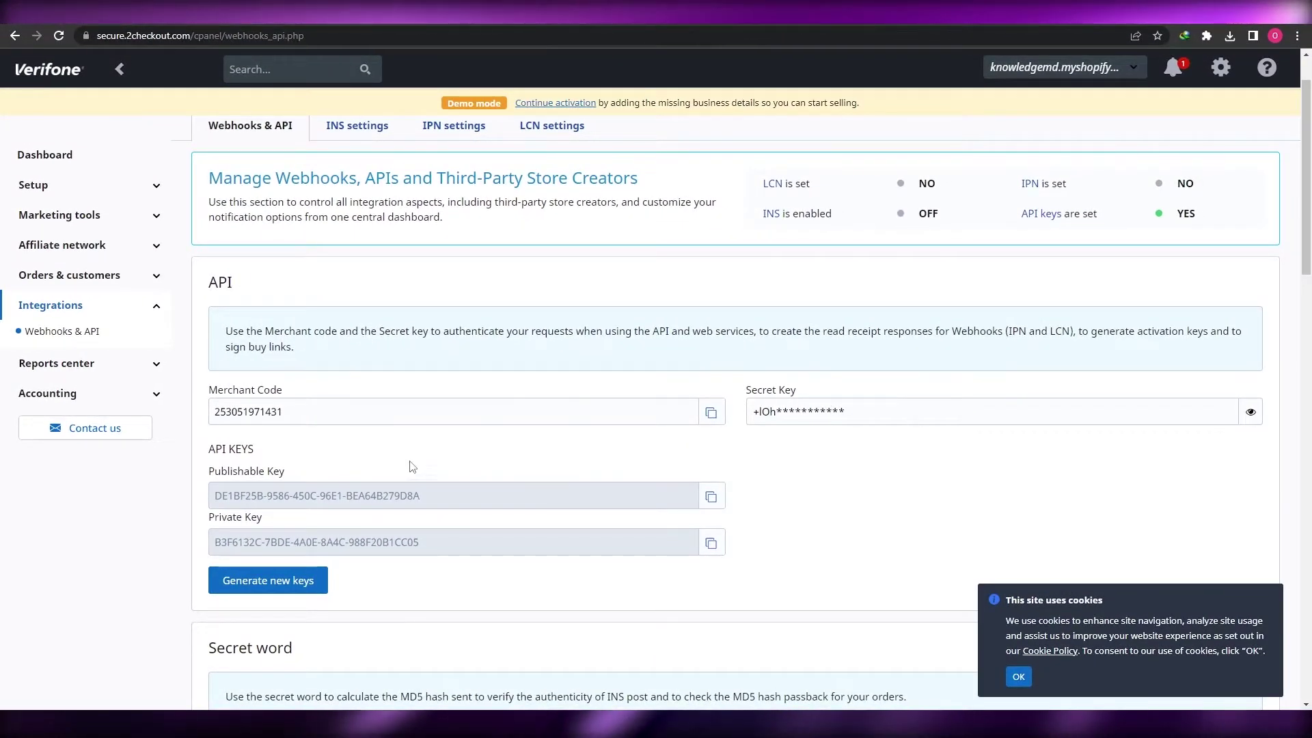
{"action": "left_click", "coordinate": [93, 20]}
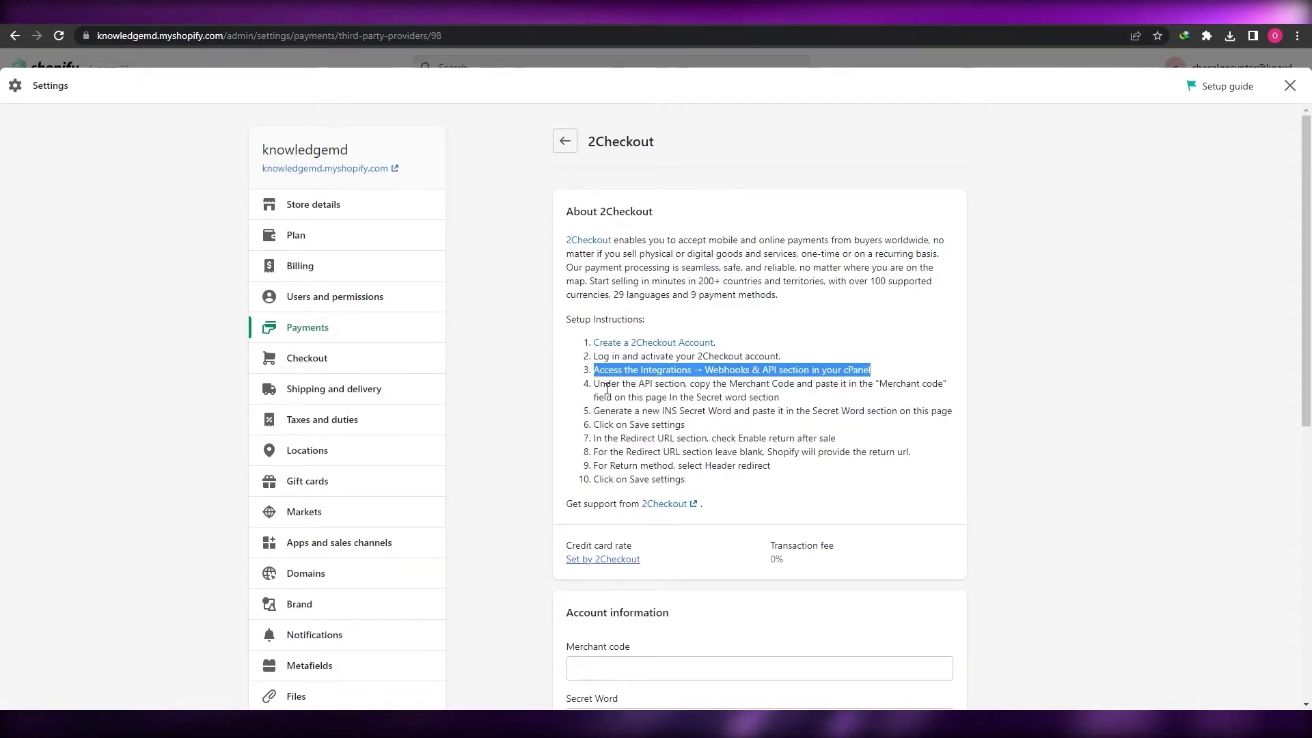
Step: Locate Shopify's empty Merchant code and Secret Word fields while reading setup steps 4 and 5
{"action": "left_click_drag", "start_coordinate": [591, 385], "coordinate": [778, 399]}
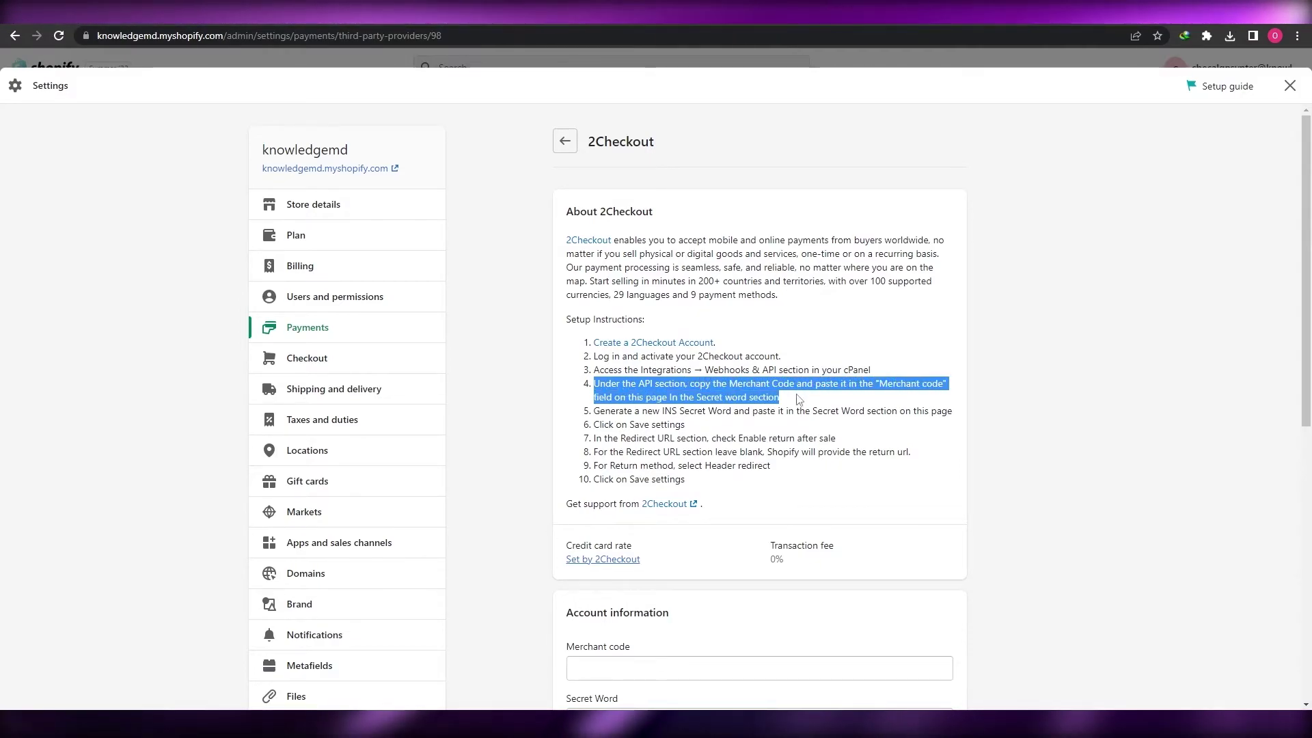
{"action": "scroll", "coordinate": [620, 409], "scroll_direction": "down", "scroll_amount": 4}
{"action": "left_click", "coordinate": [565, 449]}
{"action": "left_click_drag", "start_coordinate": [514, 425], "coordinate": [608, 435]}
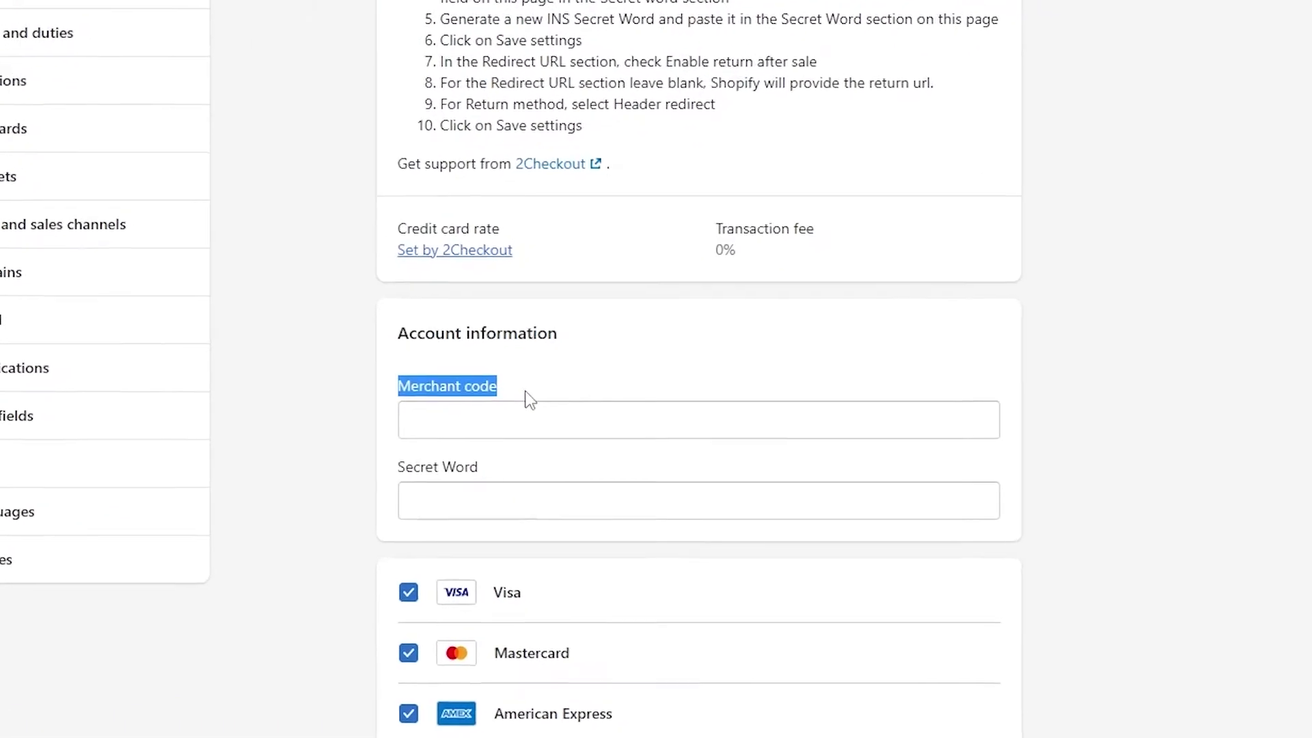
{"action": "left_click", "coordinate": [445, 461]}
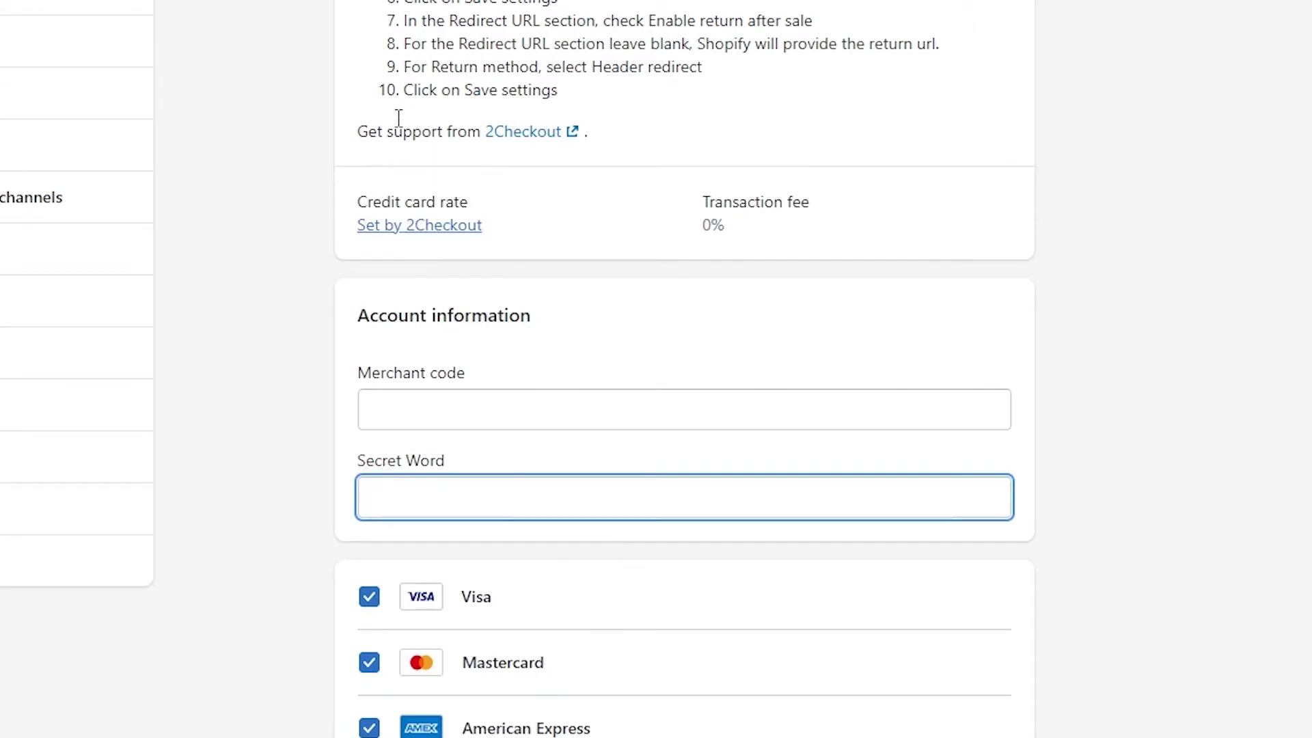
{"action": "left_click_drag", "start_coordinate": [405, 9], "coordinate": [551, 131]}
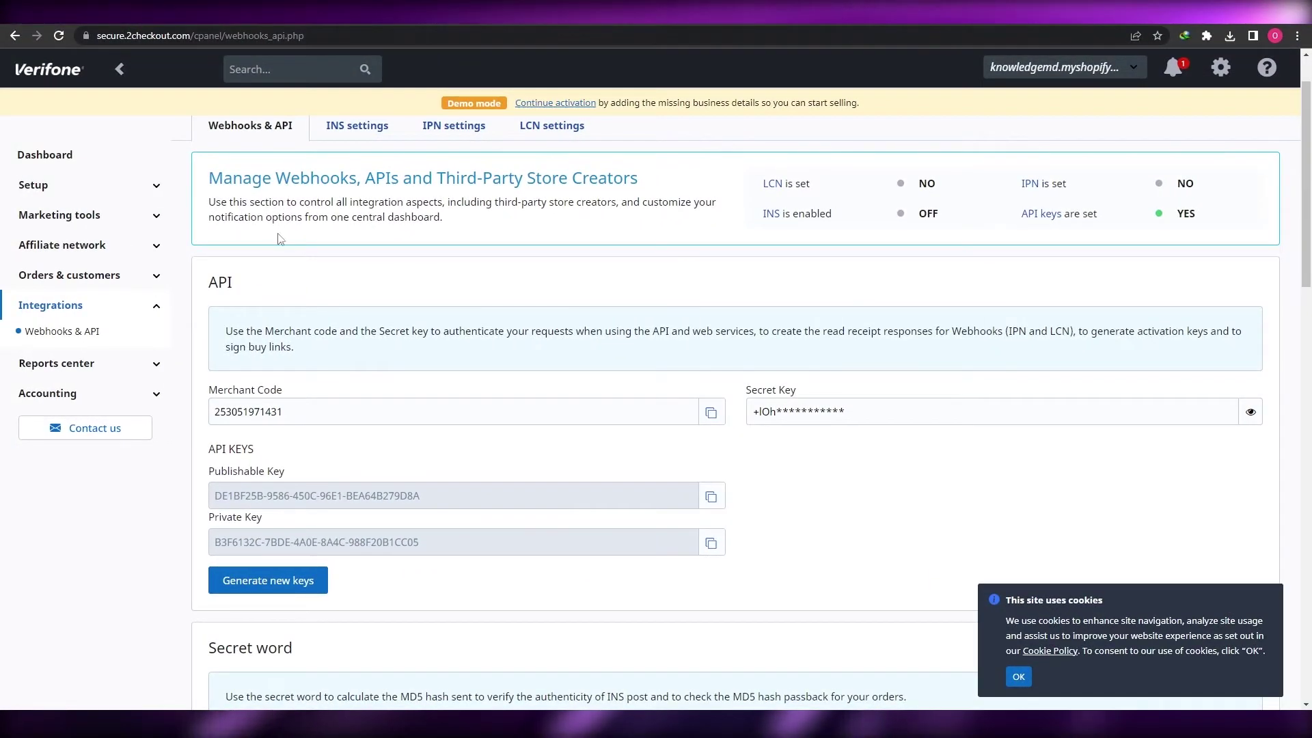
Step: Copy the 2Checkout Merchant Code into Shopify's Merchant code field
{"action": "left_click_drag", "start_coordinate": [192, 391], "coordinate": [264, 399]}
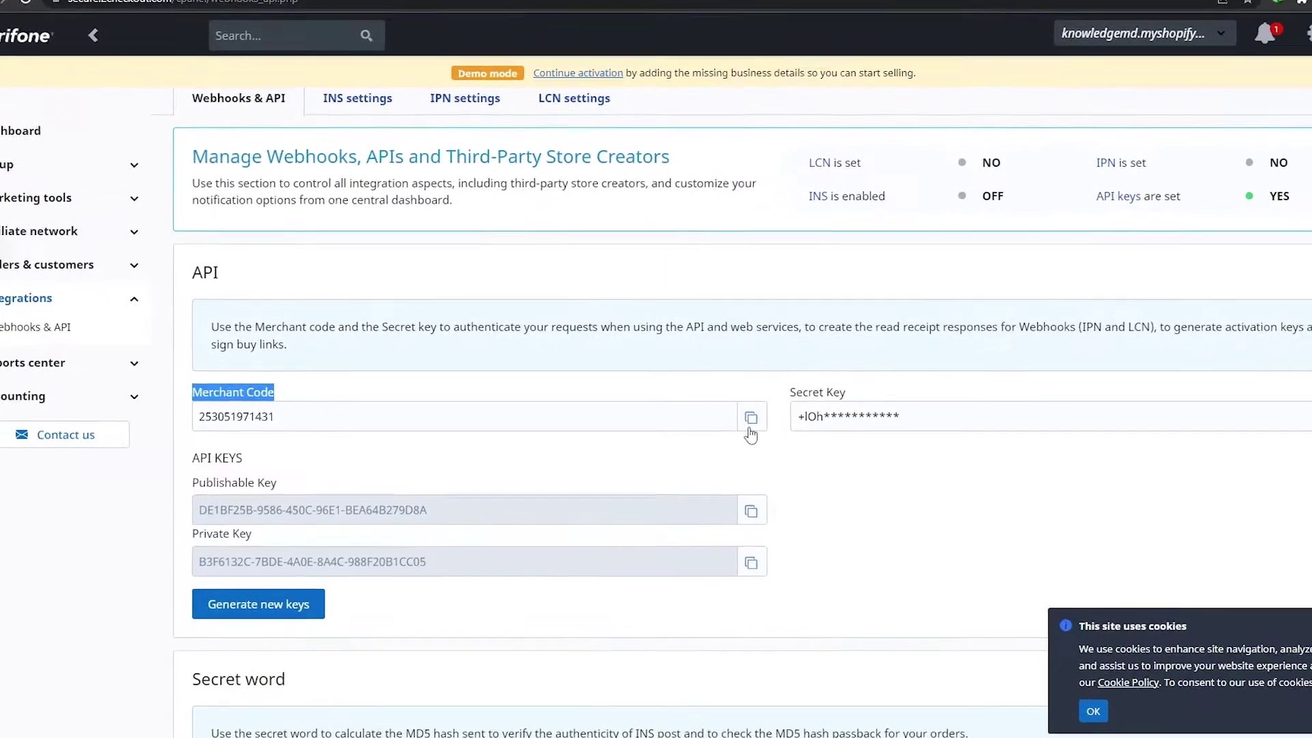
{"action": "left_click", "coordinate": [711, 413]}
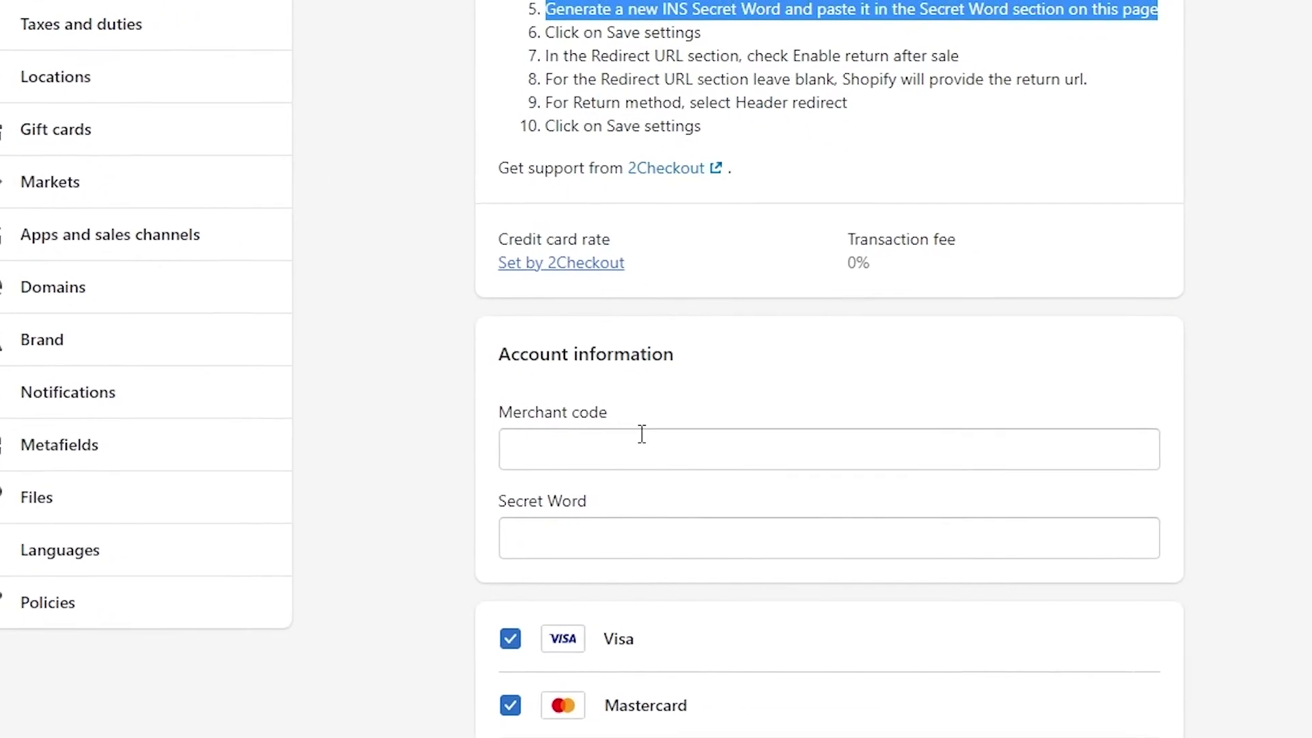
{"action": "left_click", "coordinate": [865, 592]}
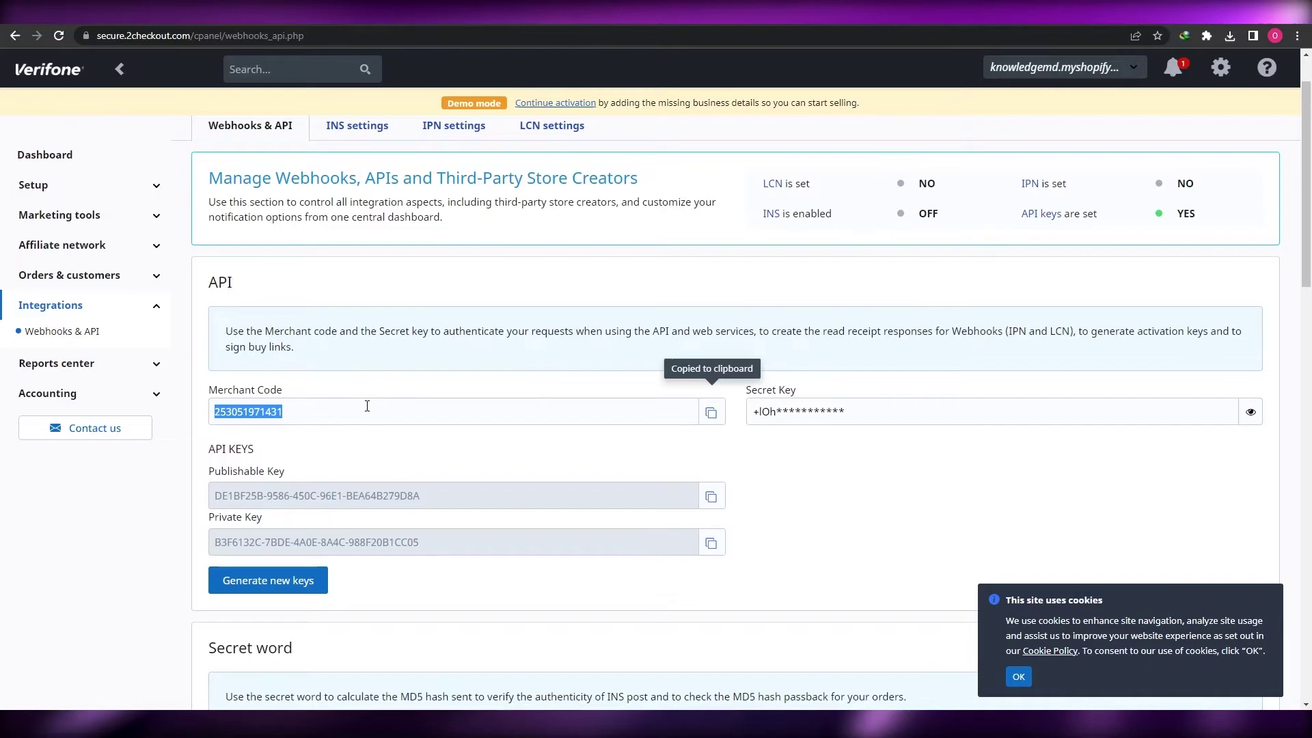
Step: Generate a new INS secret word in 2Checkout, copy it, and save it
{"action": "scroll", "coordinate": [365, 403], "scroll_direction": "down", "scroll_amount": 5}
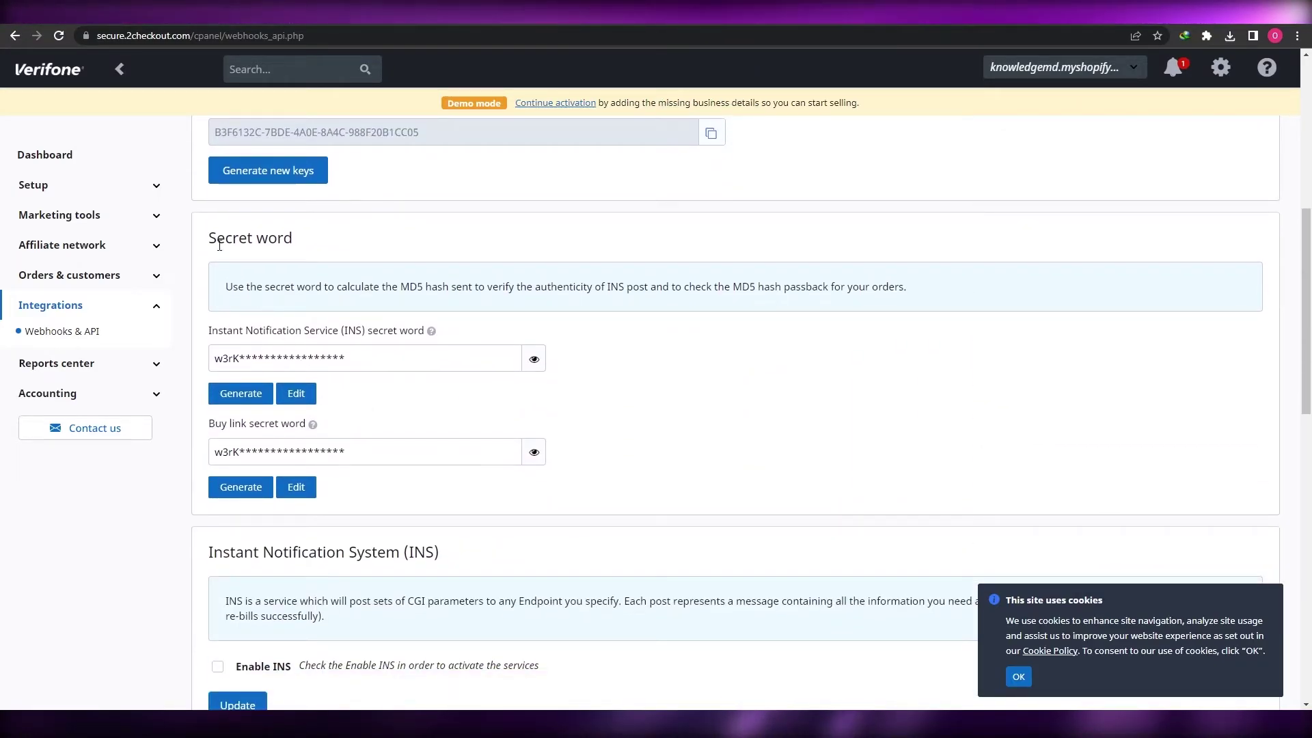
{"action": "left_click_drag", "start_coordinate": [207, 238], "coordinate": [305, 238]}
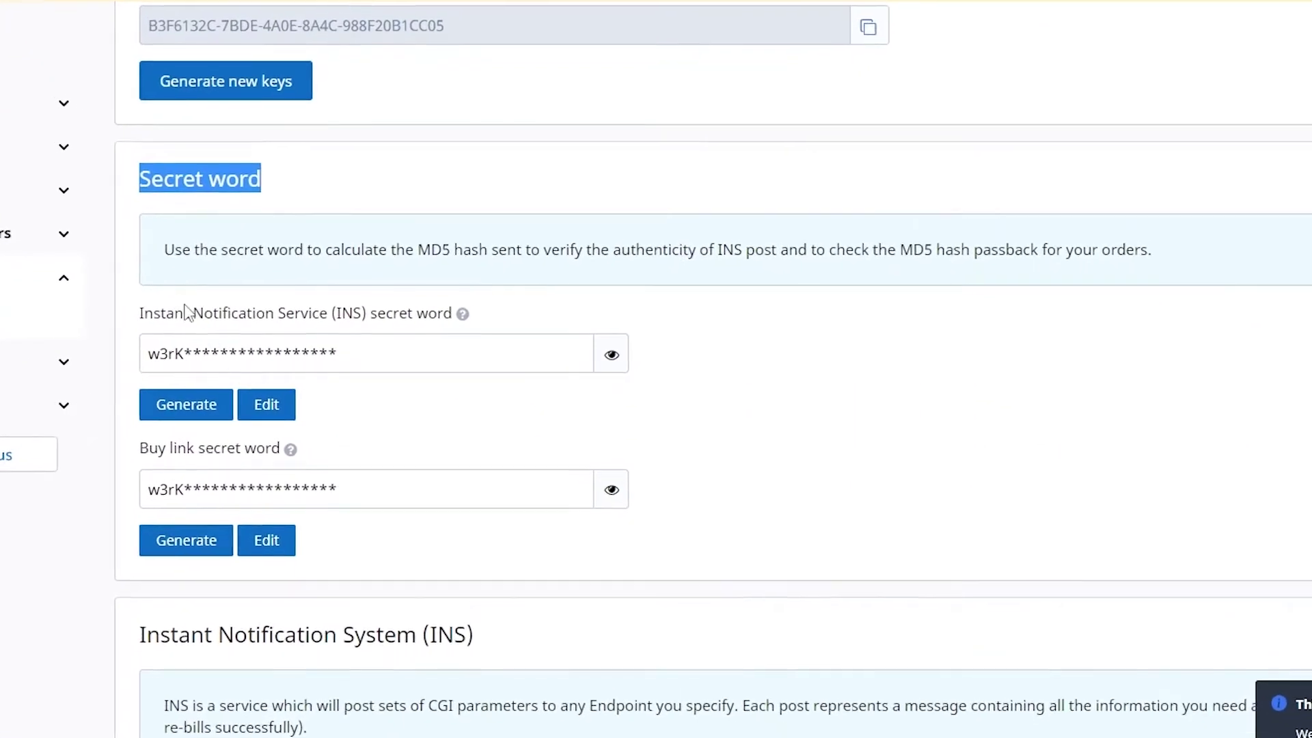
{"action": "left_click_drag", "start_coordinate": [164, 319], "coordinate": [221, 322]}
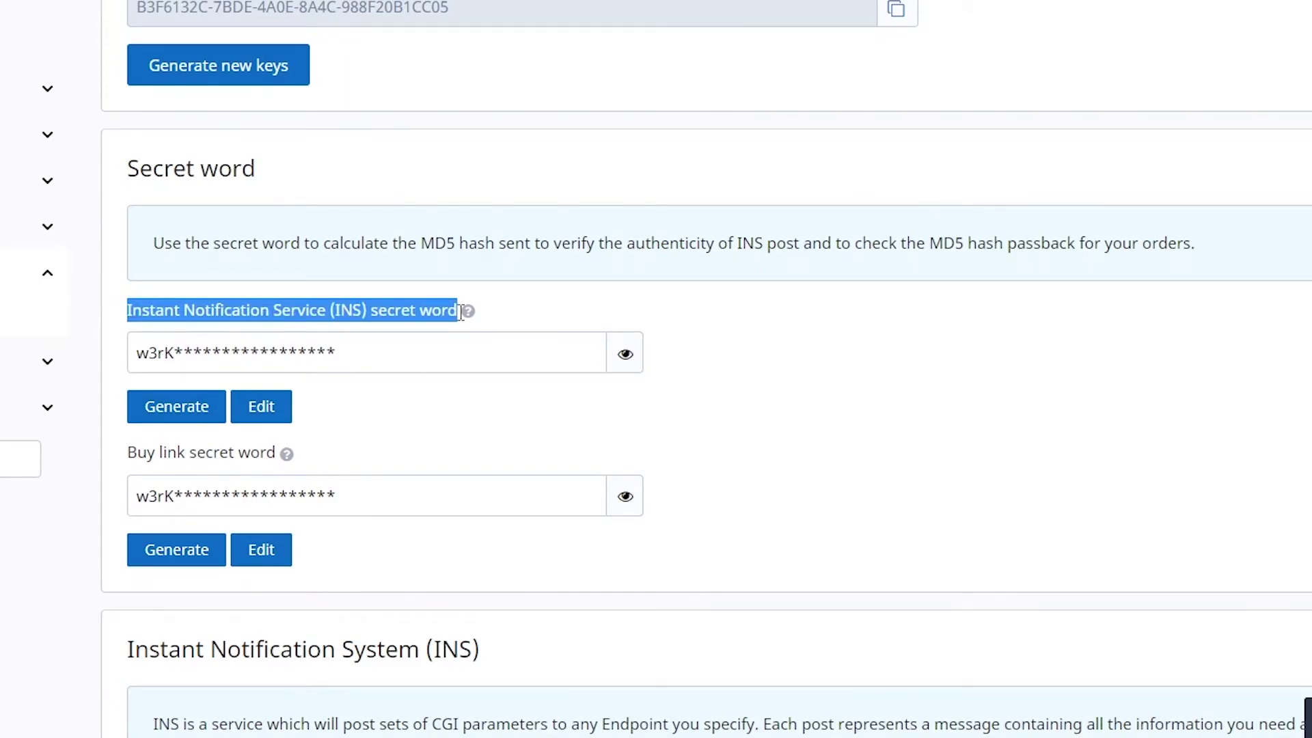
{"action": "left_click", "coordinate": [178, 408]}
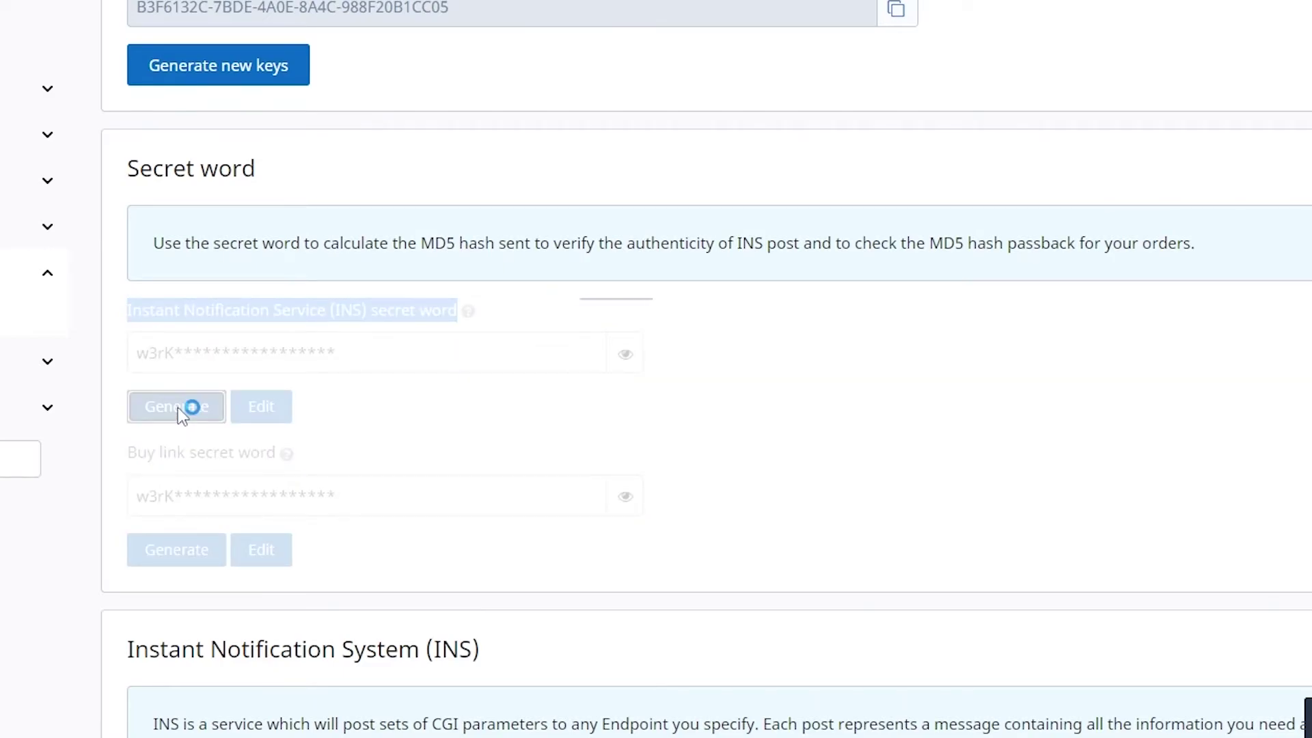
{"action": "left_click", "coordinate": [625, 354]}
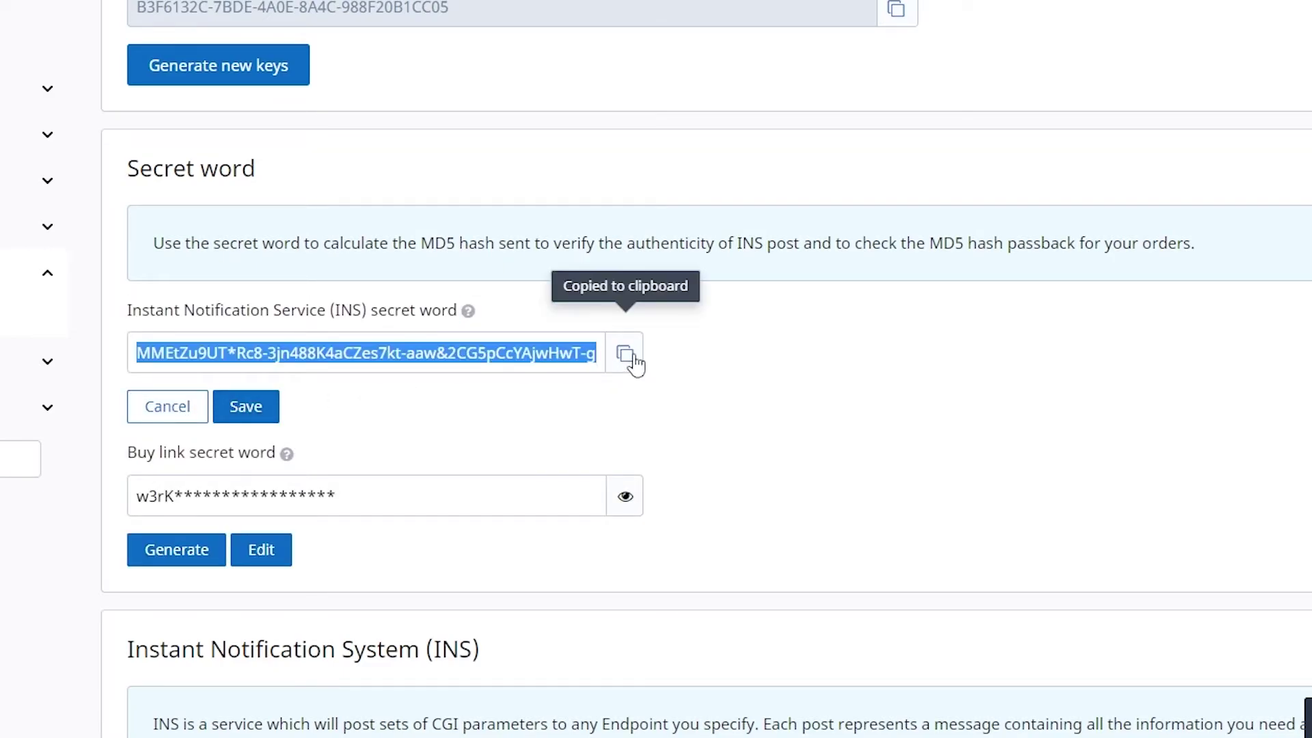
{"action": "left_click", "coordinate": [256, 425]}
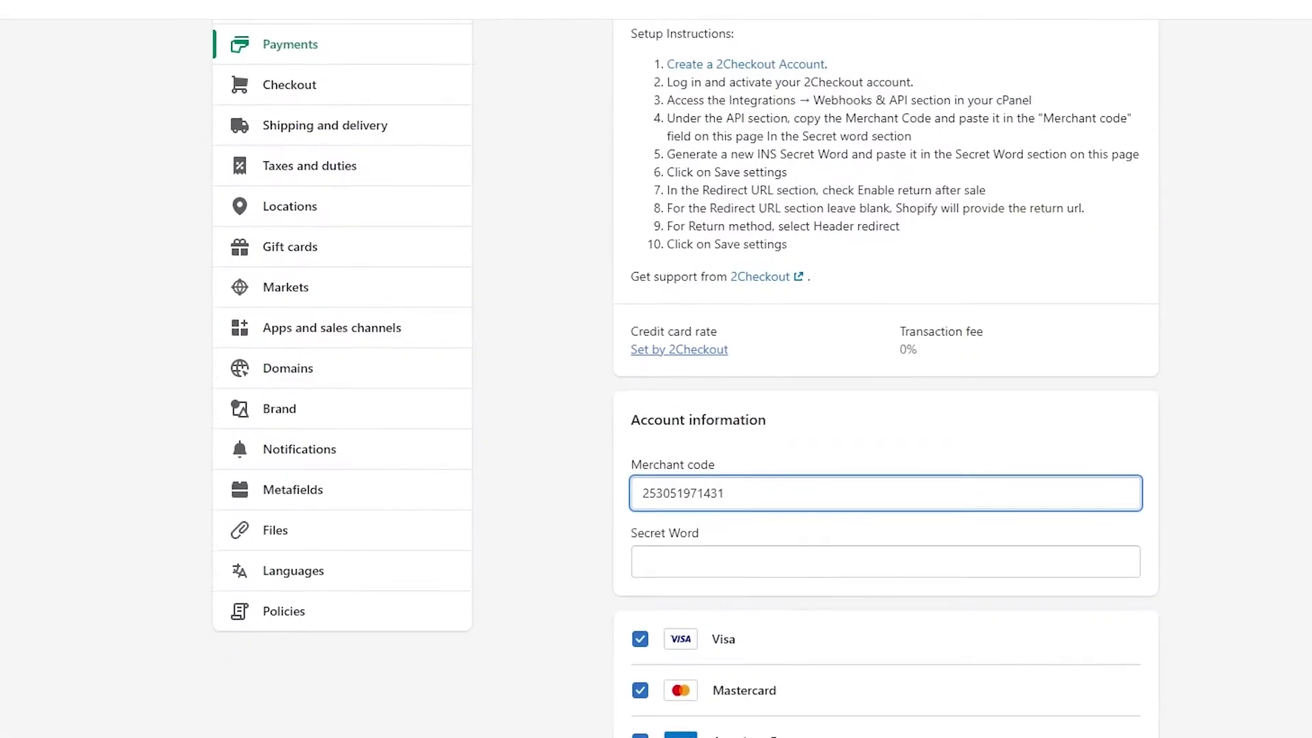
Step: Paste the new INS secret word into Shopify's 2Checkout Secret Word field
{"action": "left_click", "coordinate": [644, 509]}
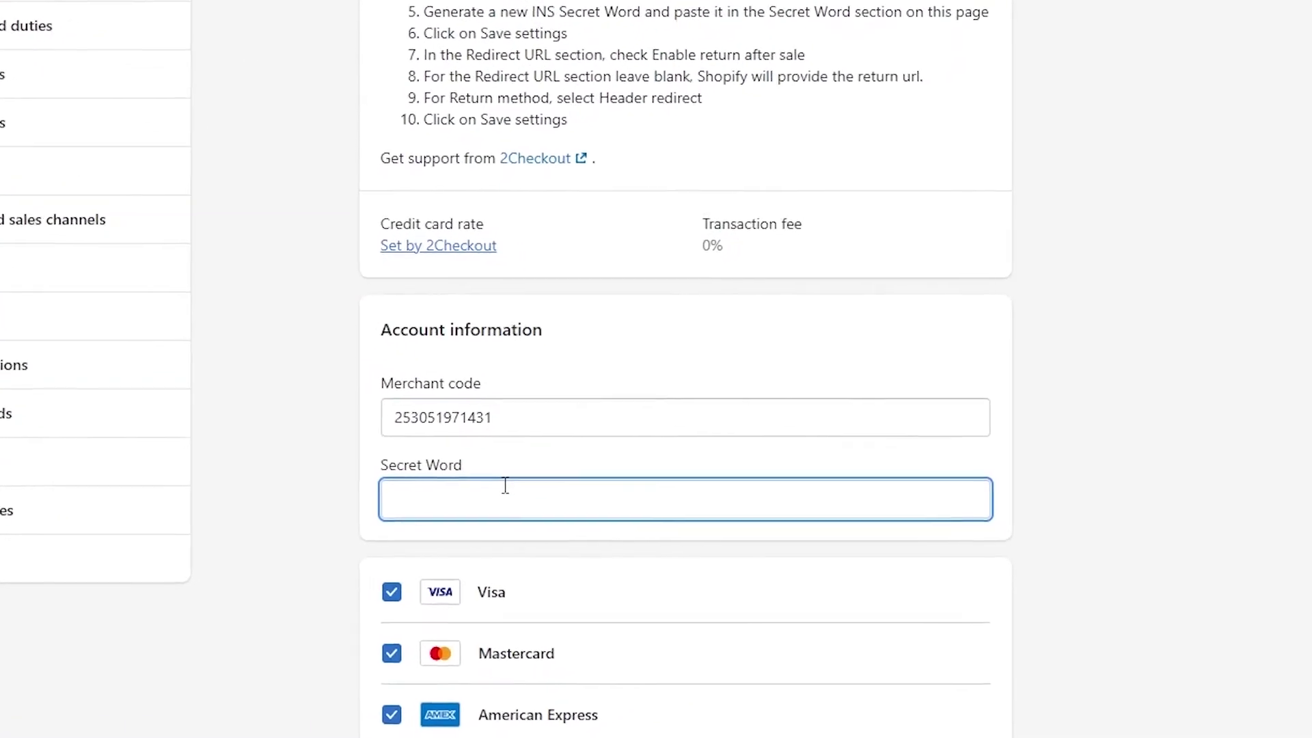
{"action": "key", "text": "ctrl+v"}
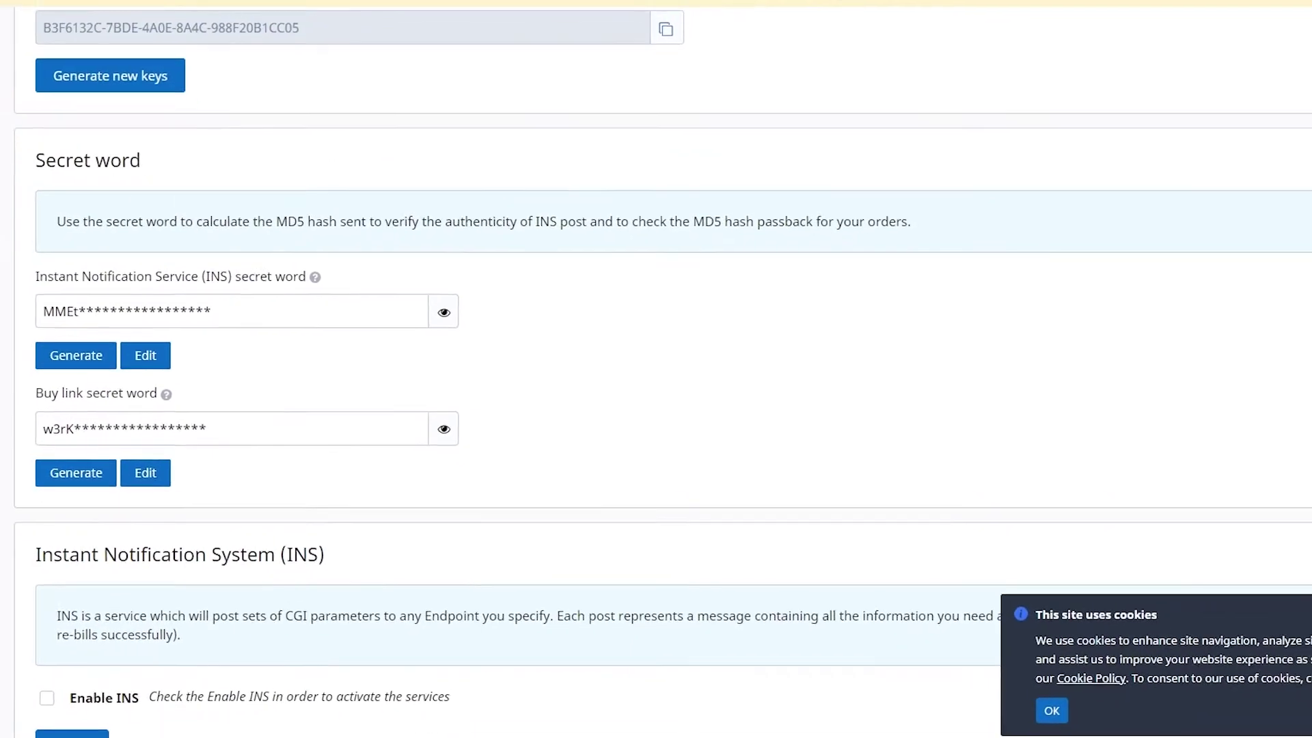
{"action": "scroll", "coordinate": [272, 400], "scroll_direction": "down", "scroll_amount": 4}
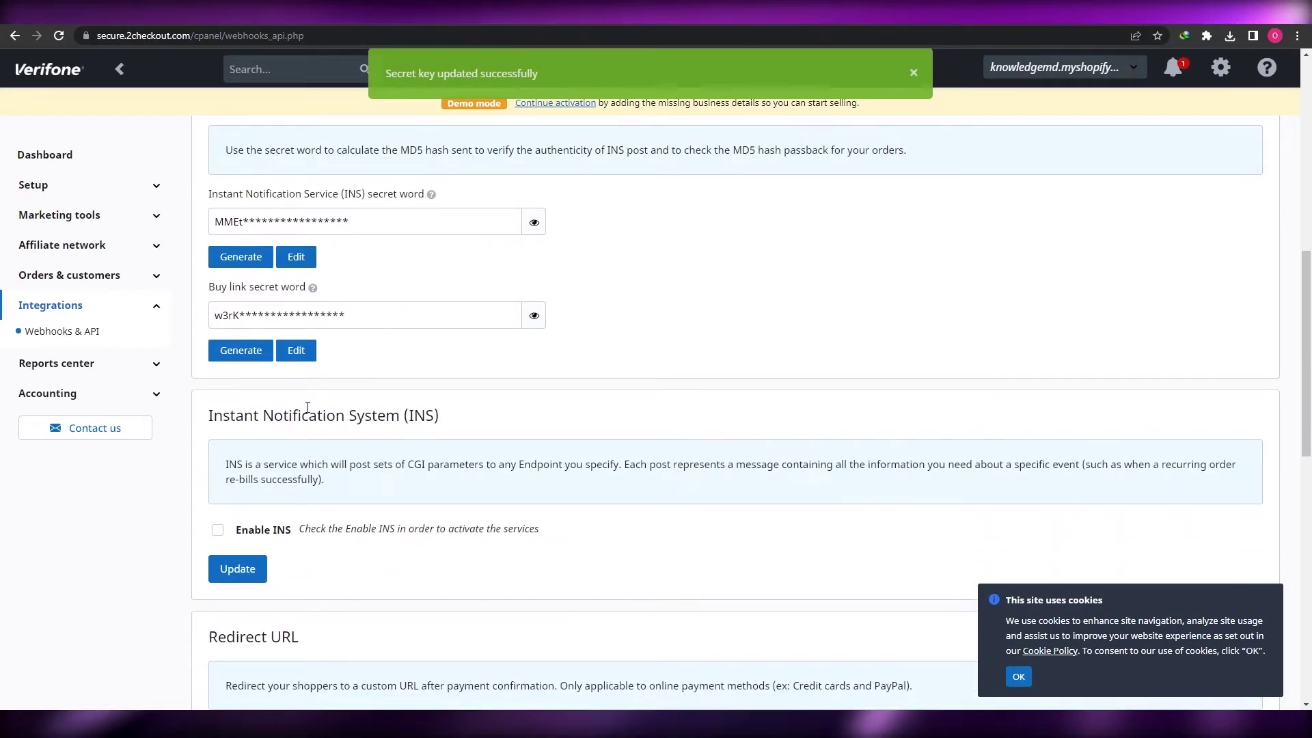
{"action": "scroll", "coordinate": [308, 408], "scroll_direction": "down", "scroll_amount": 2}
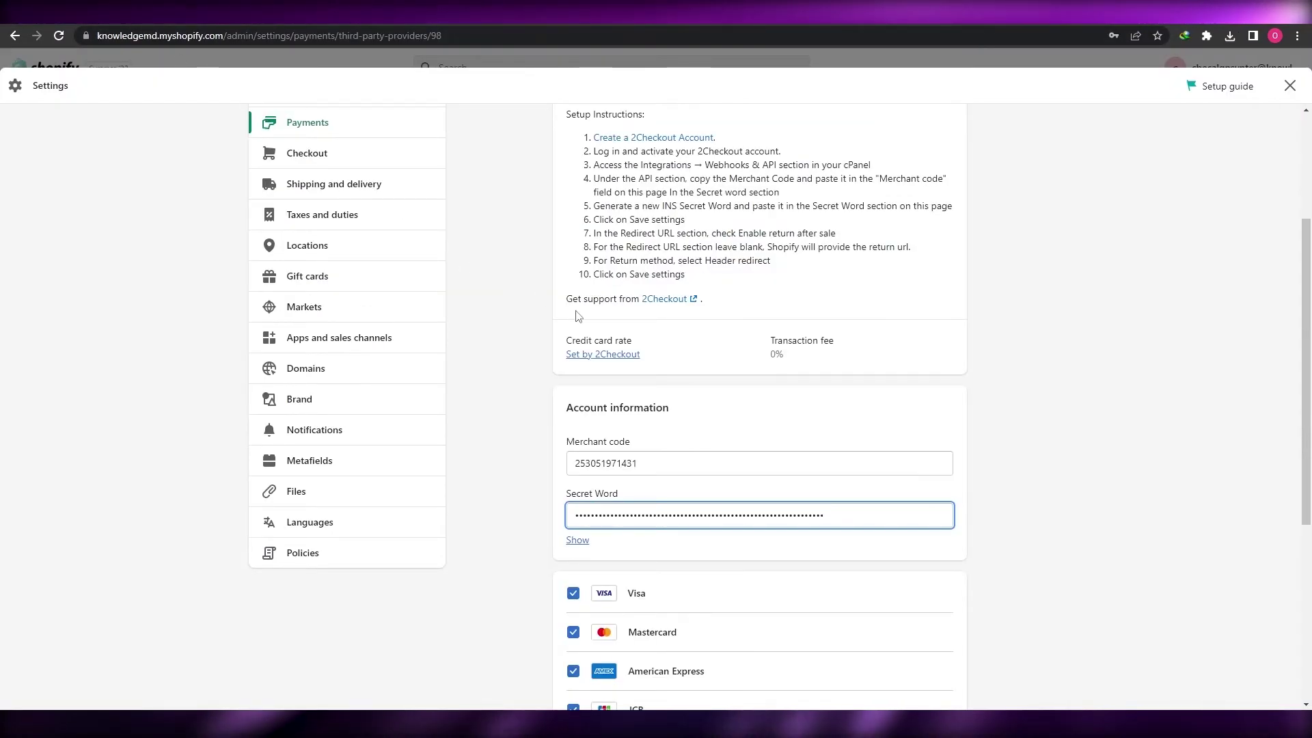
Step: Review setup steps 7–10: enable return after sale, leave redirect URL blank, choose Header redirect, save
{"action": "left_click", "coordinate": [589, 239]}
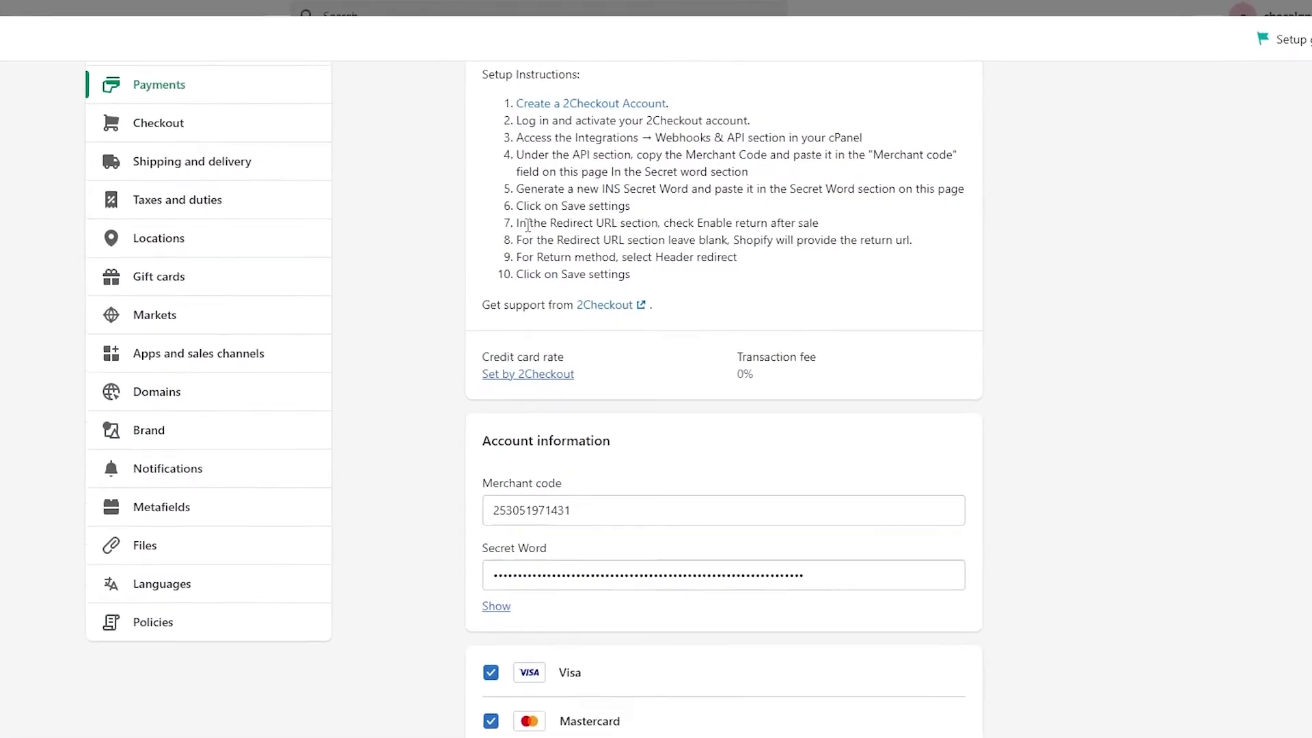
{"action": "left_click_drag", "start_coordinate": [589, 239], "coordinate": [708, 234]}
{"action": "left_click_drag", "start_coordinate": [627, 208], "coordinate": [785, 206]}
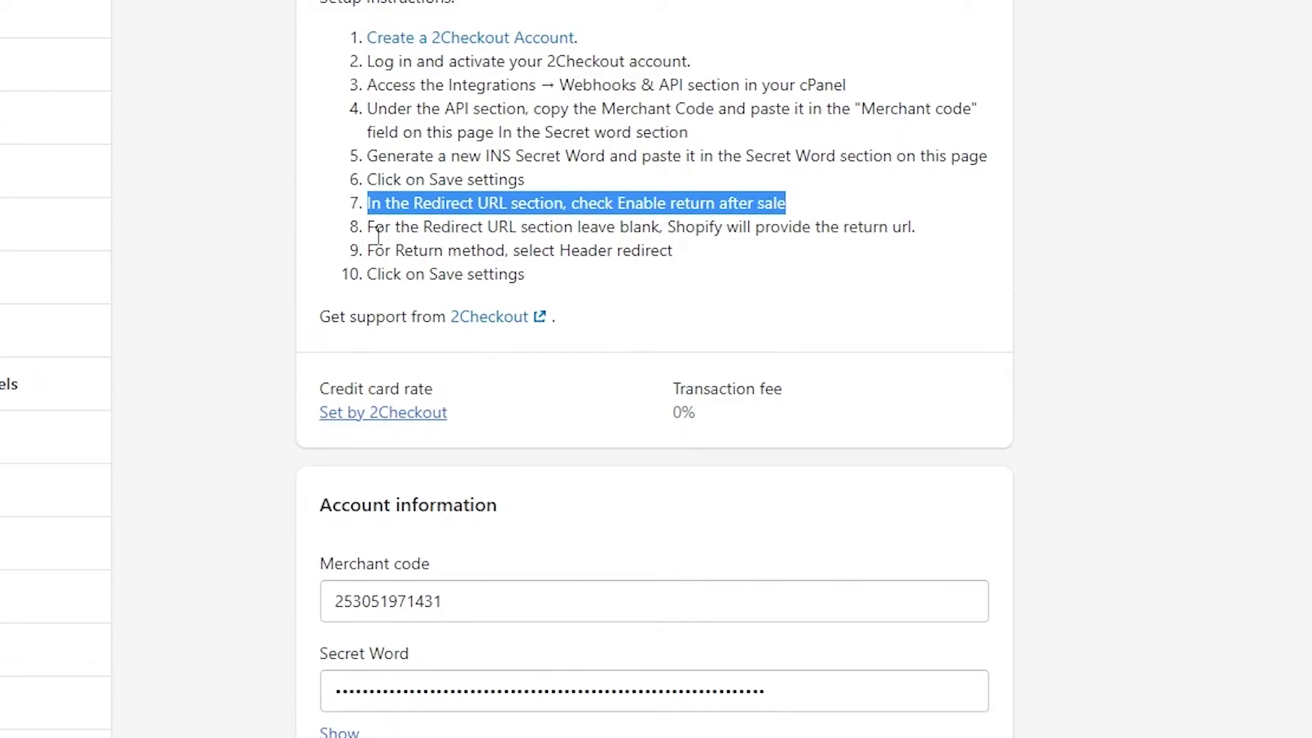
{"action": "left_click_drag", "start_coordinate": [362, 235], "coordinate": [462, 229]}
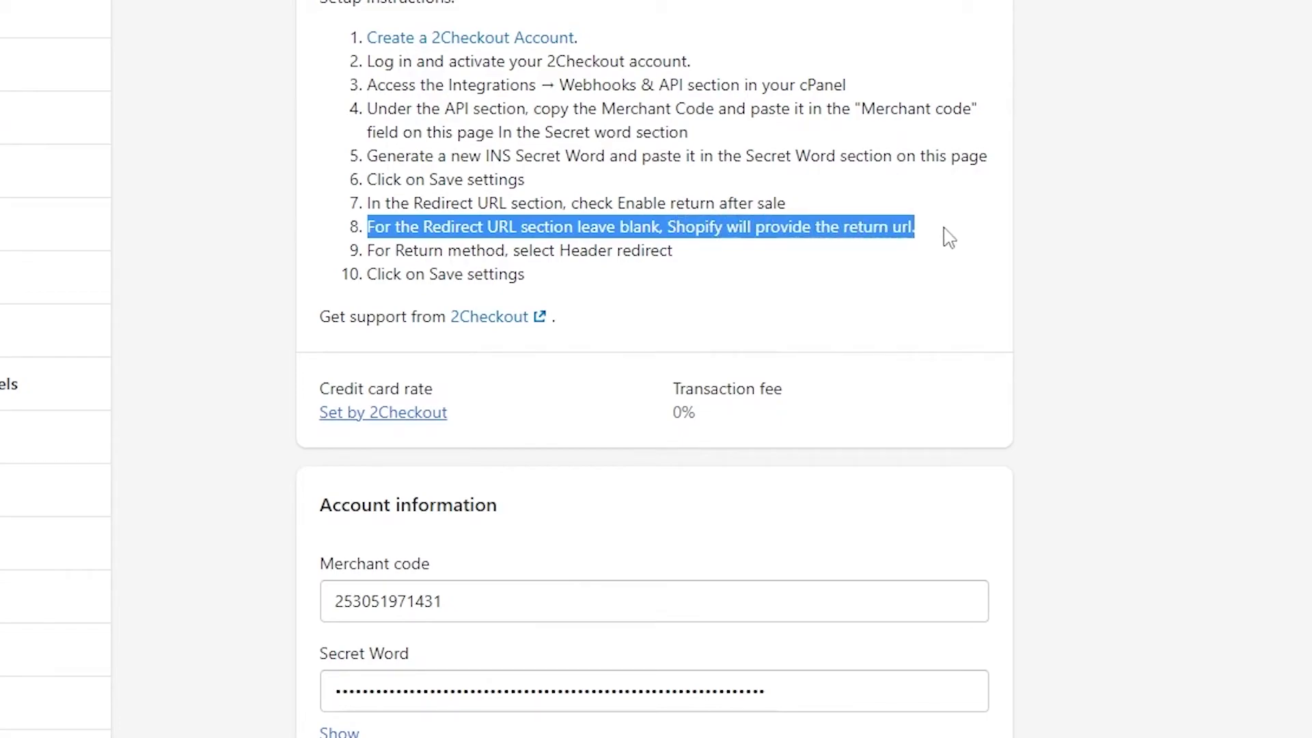
{"action": "left_click_drag", "start_coordinate": [377, 250], "coordinate": [369, 250]}
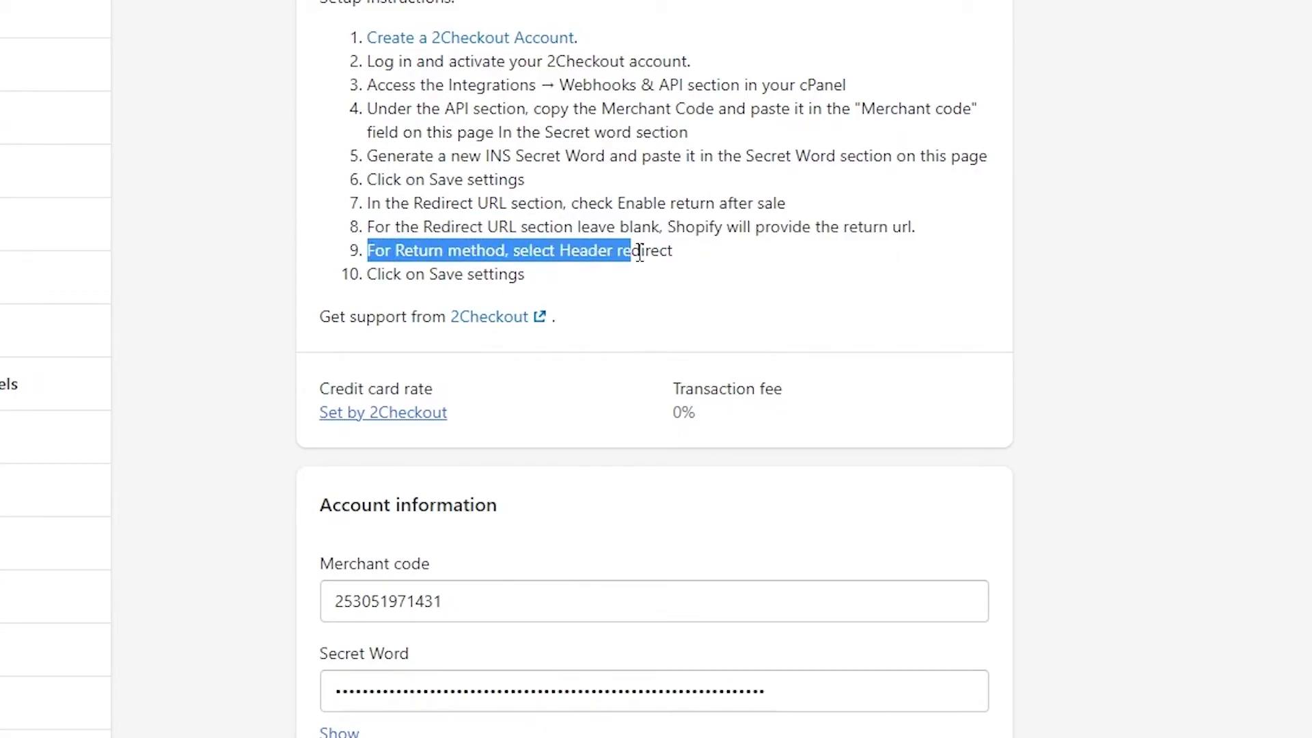
{"action": "left_click", "coordinate": [367, 270]}
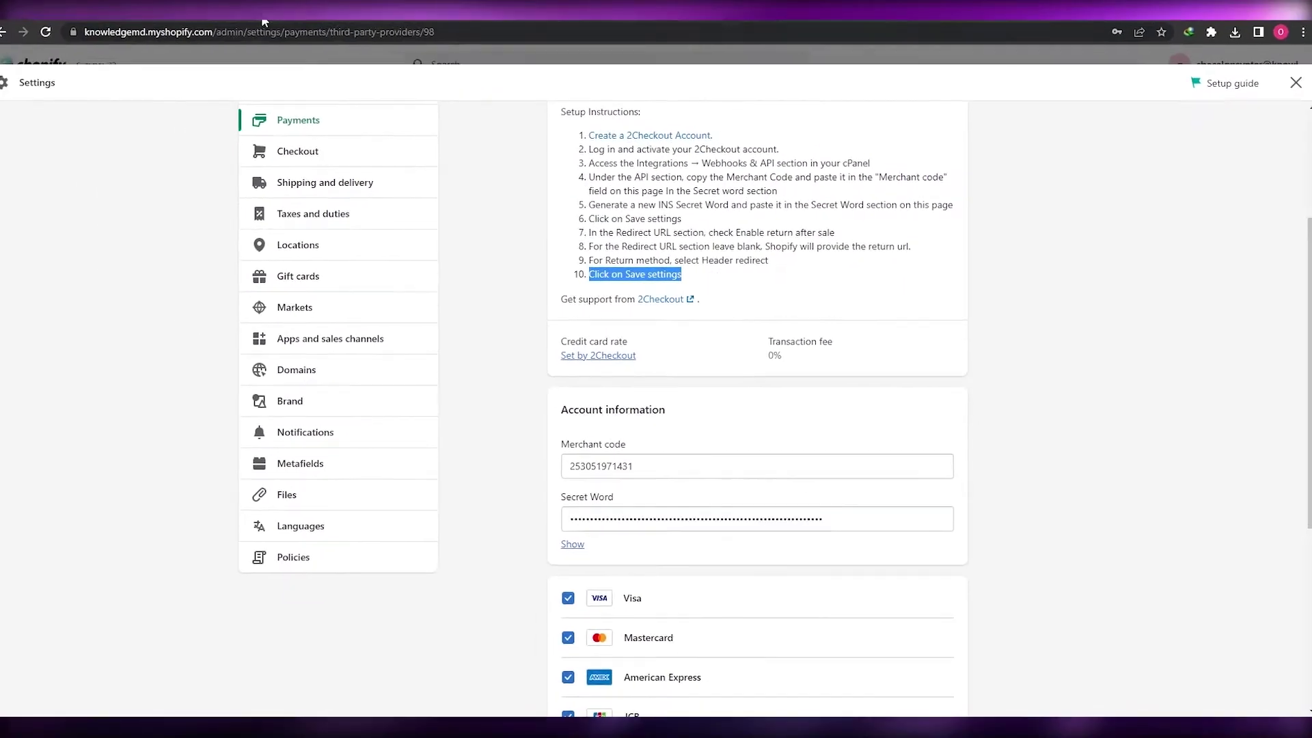
{"action": "left_click", "coordinate": [263, 22]}
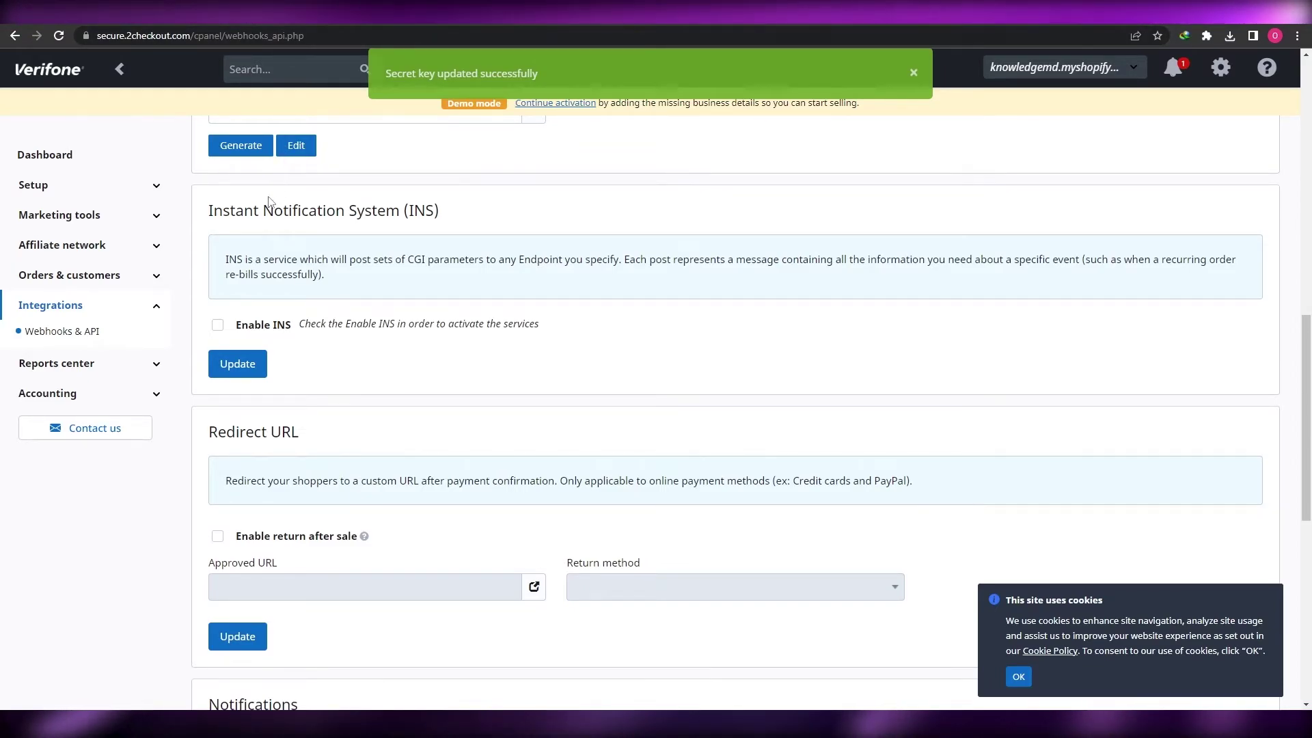
Step: Enable return after sale with Header redirect as return method and update the redirect settings
{"action": "scroll", "coordinate": [212, 305], "scroll_direction": "down", "scroll_amount": 2}
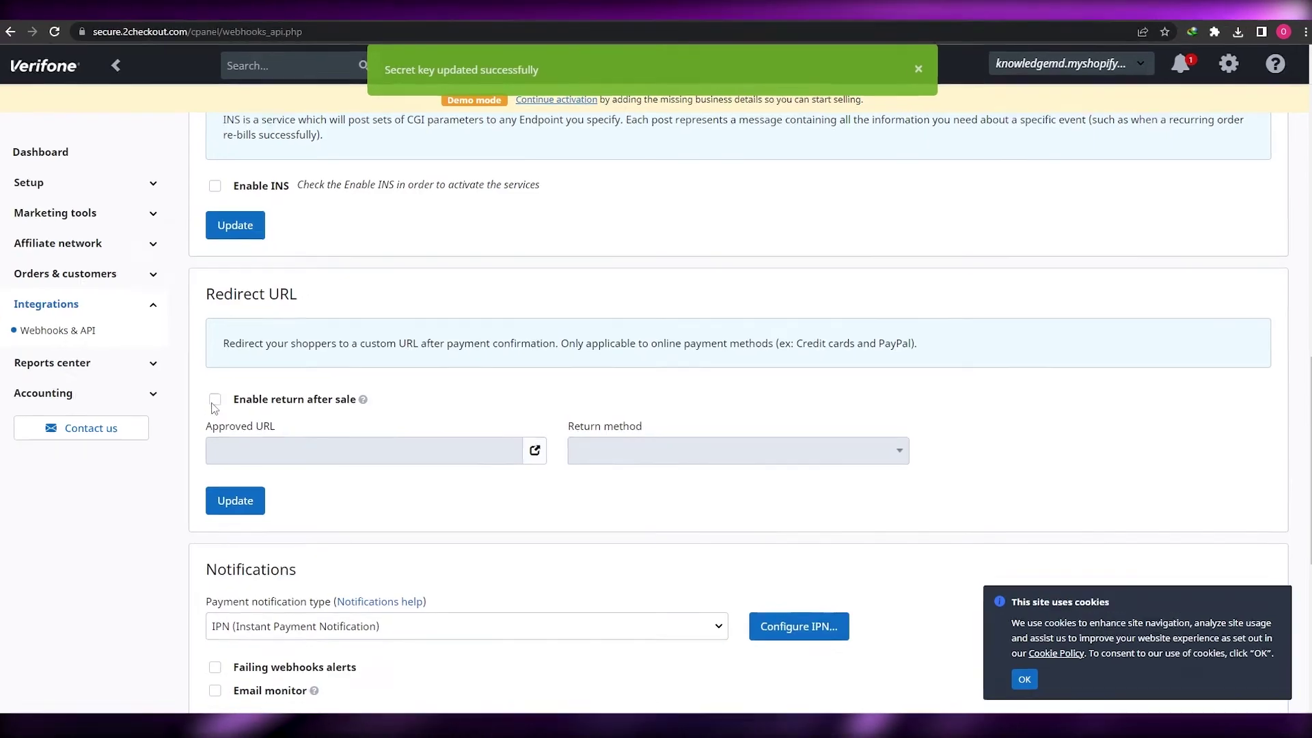
{"action": "left_click", "coordinate": [214, 400]}
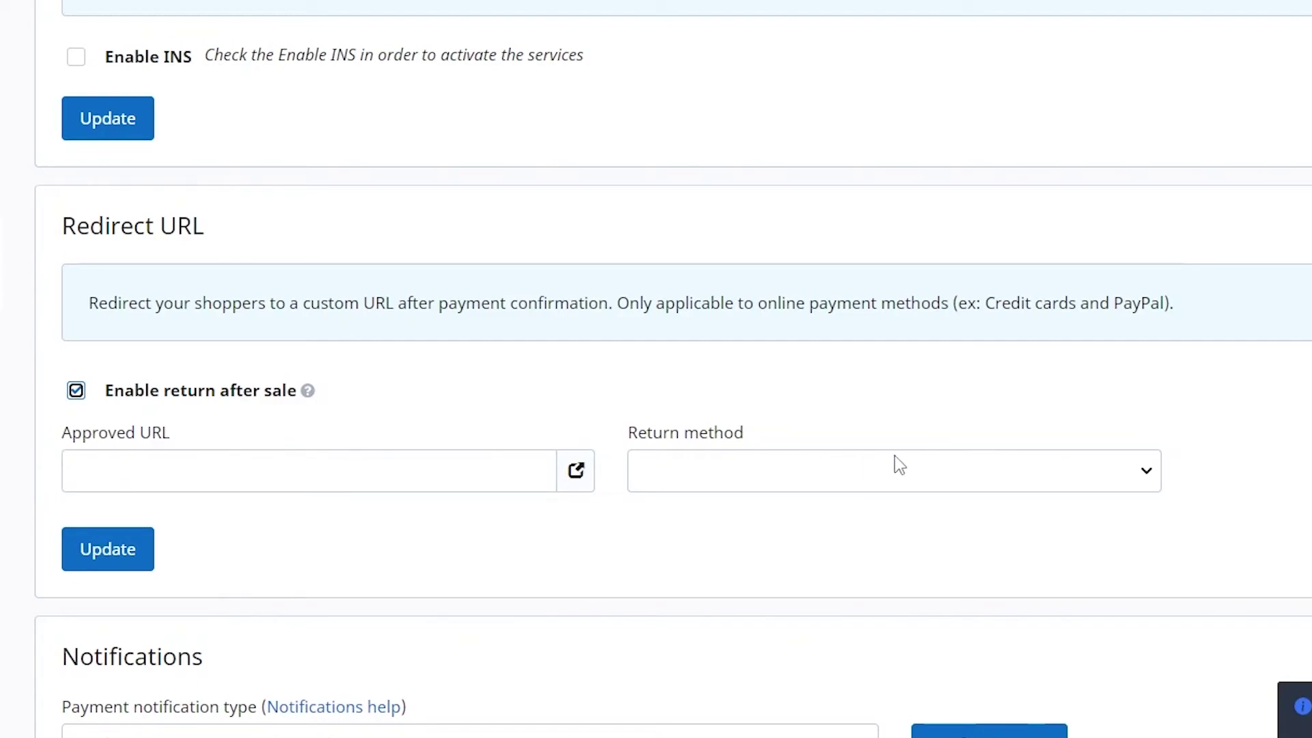
{"action": "left_click_drag", "start_coordinate": [618, 437], "coordinate": [750, 445]}
{"action": "left_click", "coordinate": [935, 465]}
{"action": "left_click", "coordinate": [894, 510]}
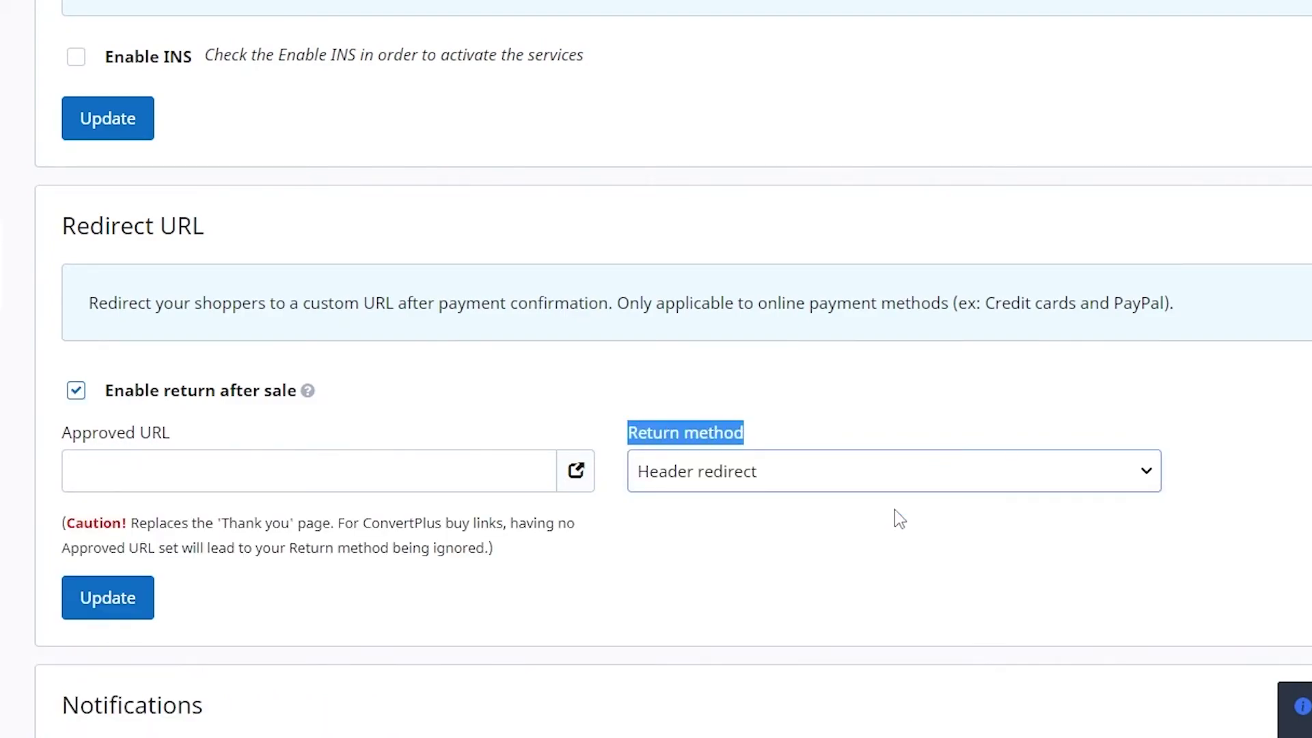
{"action": "left_click", "coordinate": [102, 606]}
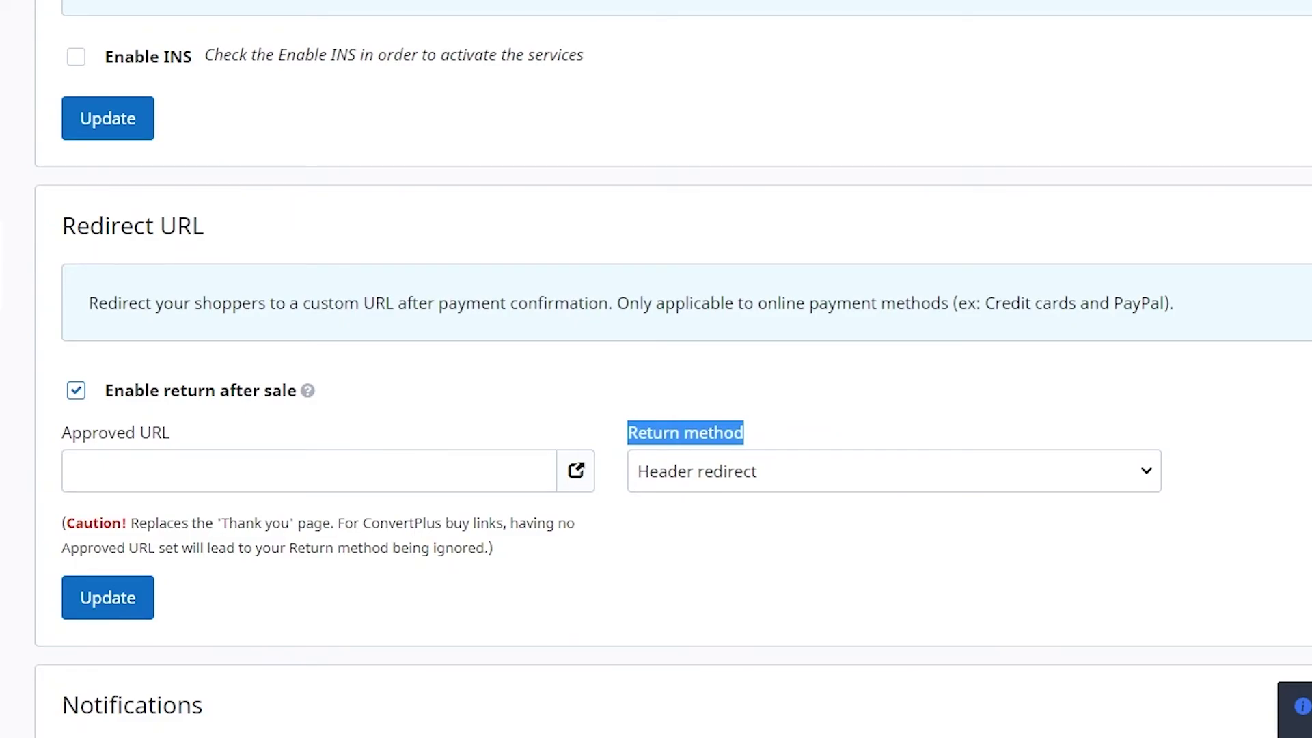
{"action": "scroll", "coordinate": [1191, 157], "scroll_direction": "down", "scroll_amount": 6}
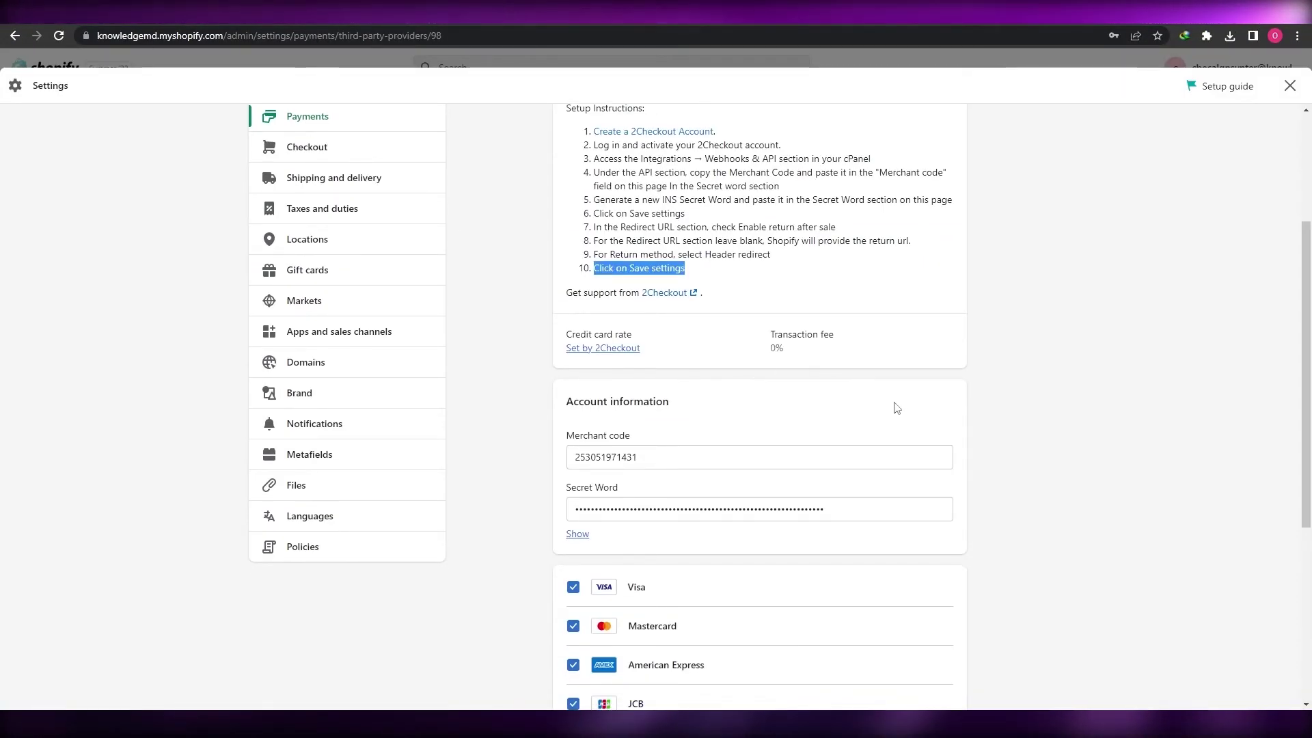
Step: Turn on 2Checkout test mode and activate 2Checkout as a payment provider
{"action": "scroll", "coordinate": [894, 407], "scroll_direction": "down", "scroll_amount": 5}
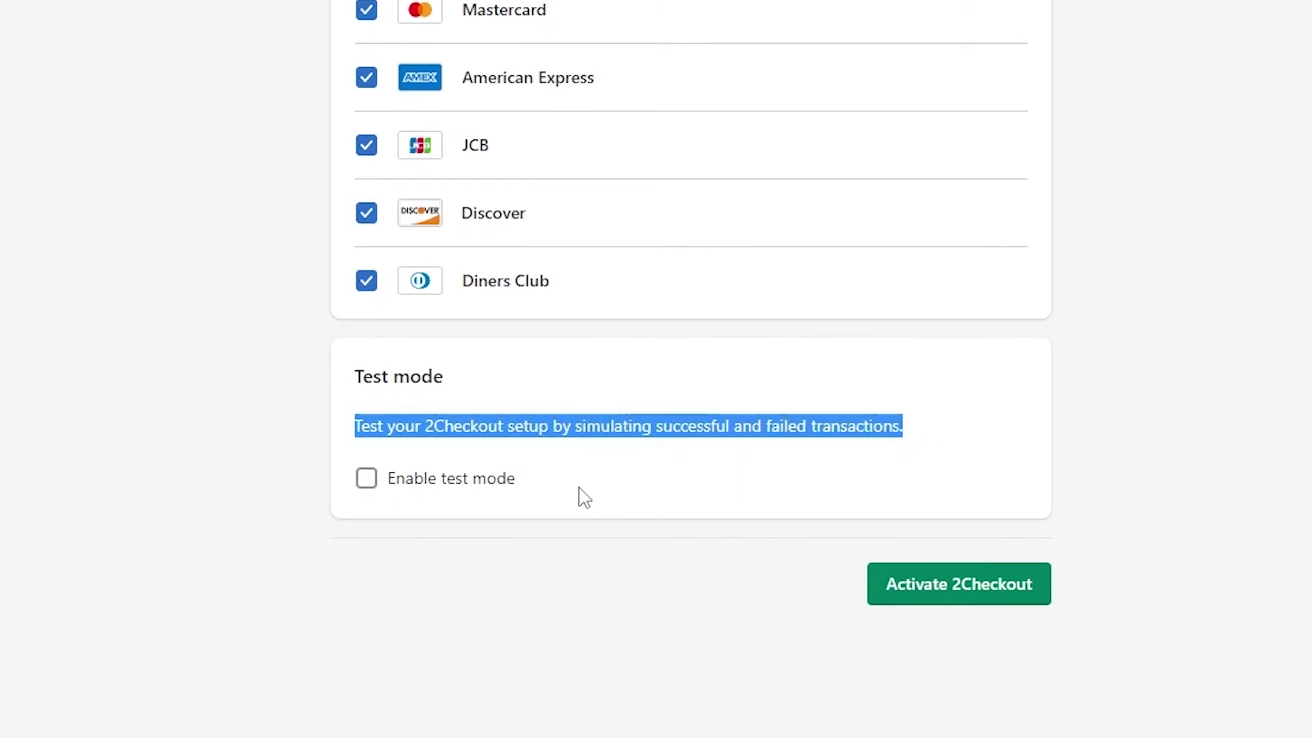
{"action": "left_click", "coordinate": [367, 480]}
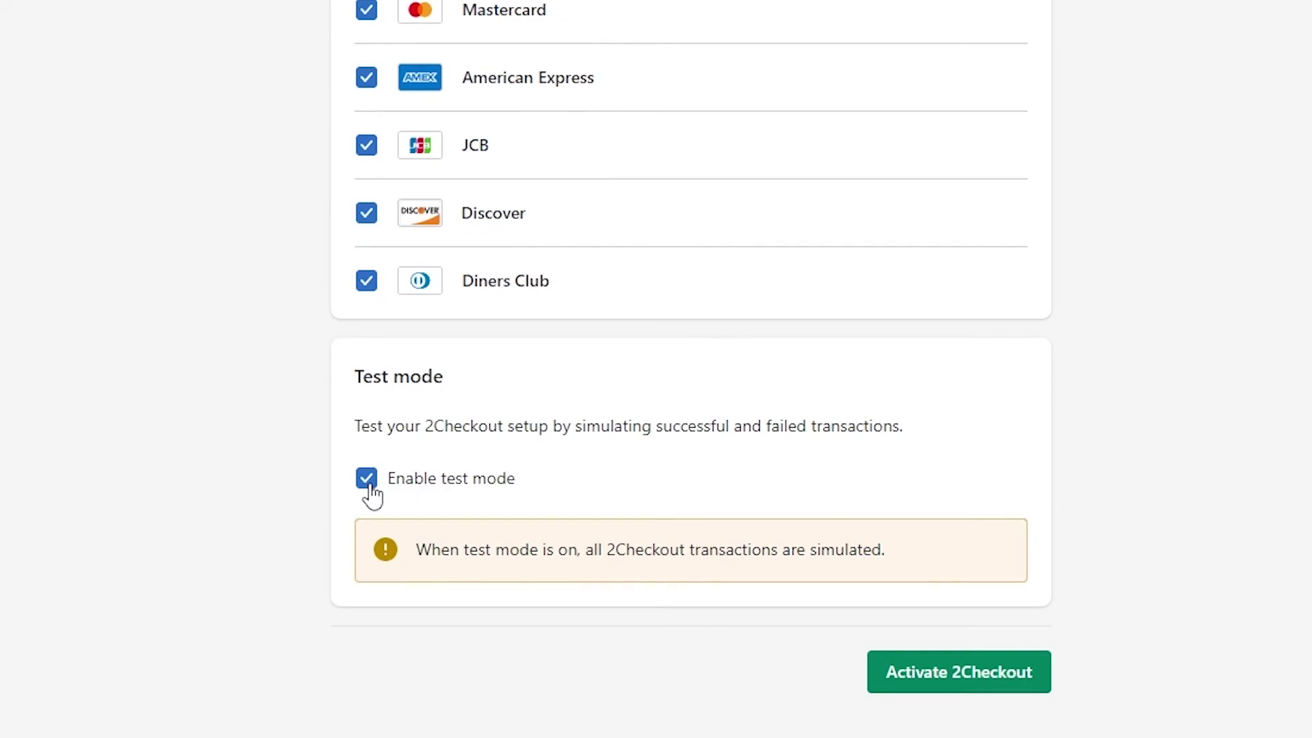
{"action": "left_click", "coordinate": [960, 683]}
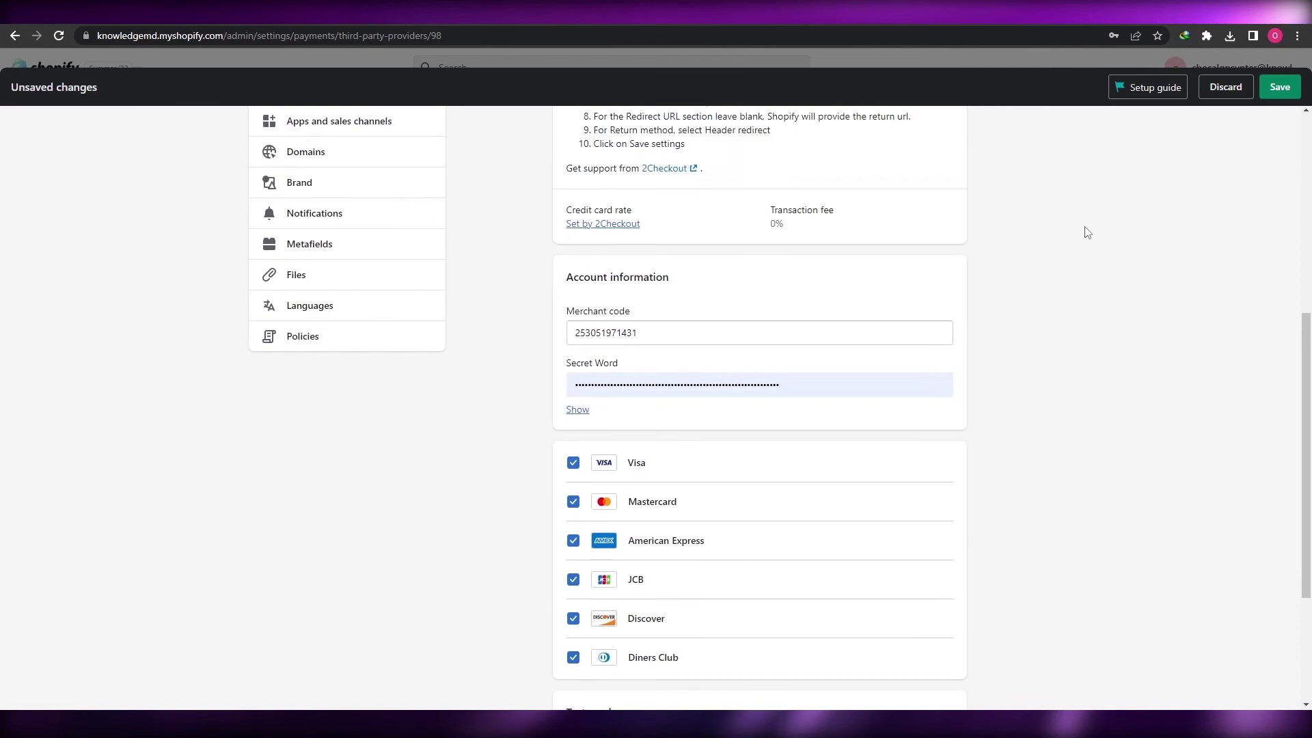
Step: Save the 2Checkout settings and close Settings back to the store admin home
{"action": "scroll", "coordinate": [1087, 232], "scroll_direction": "up", "scroll_amount": 3}
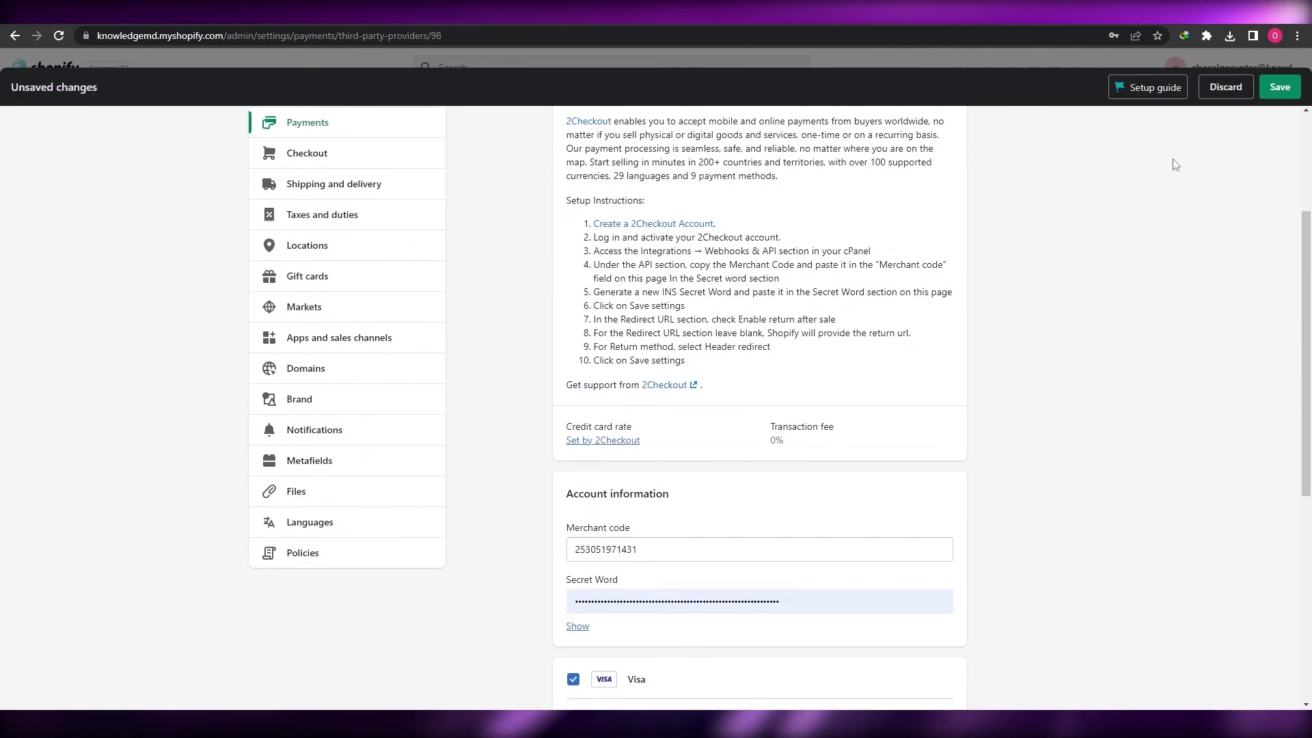
{"action": "left_click", "coordinate": [1276, 88]}
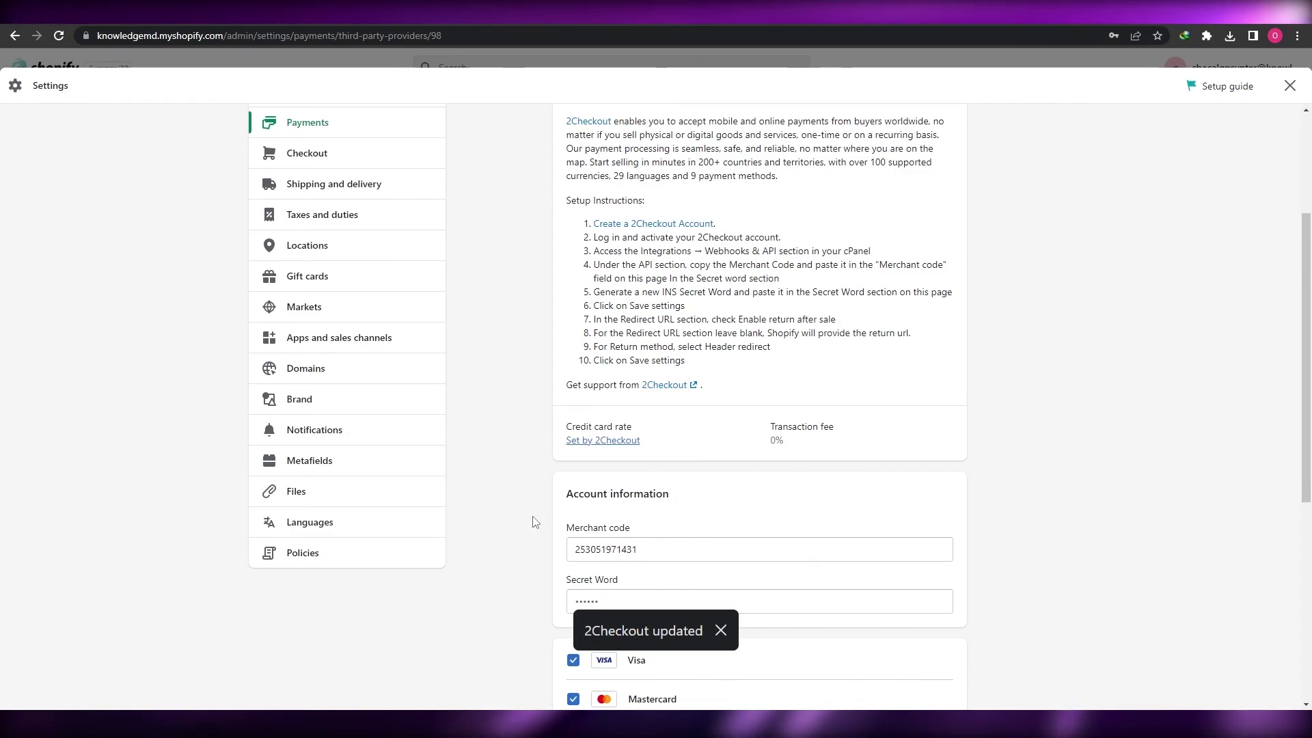
{"action": "scroll", "coordinate": [630, 288], "scroll_direction": "up", "scroll_amount": 3}
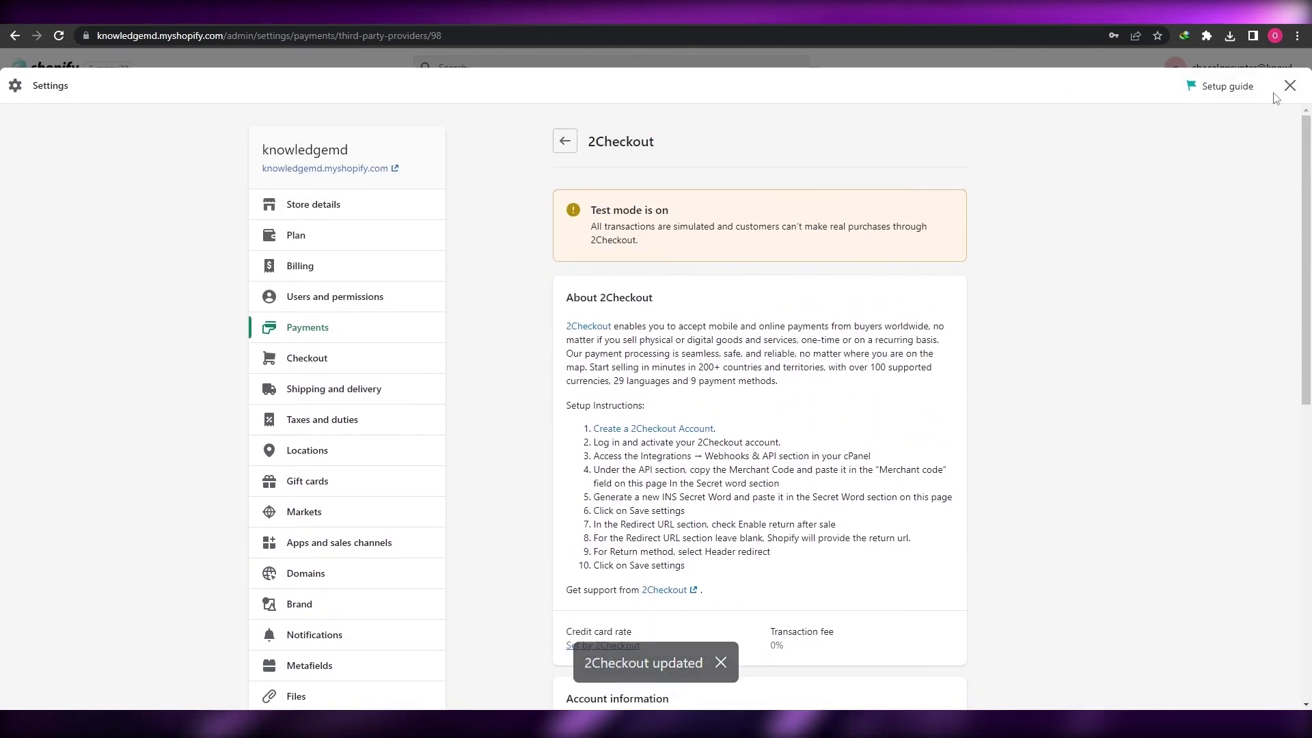
{"action": "left_click", "coordinate": [1289, 86]}
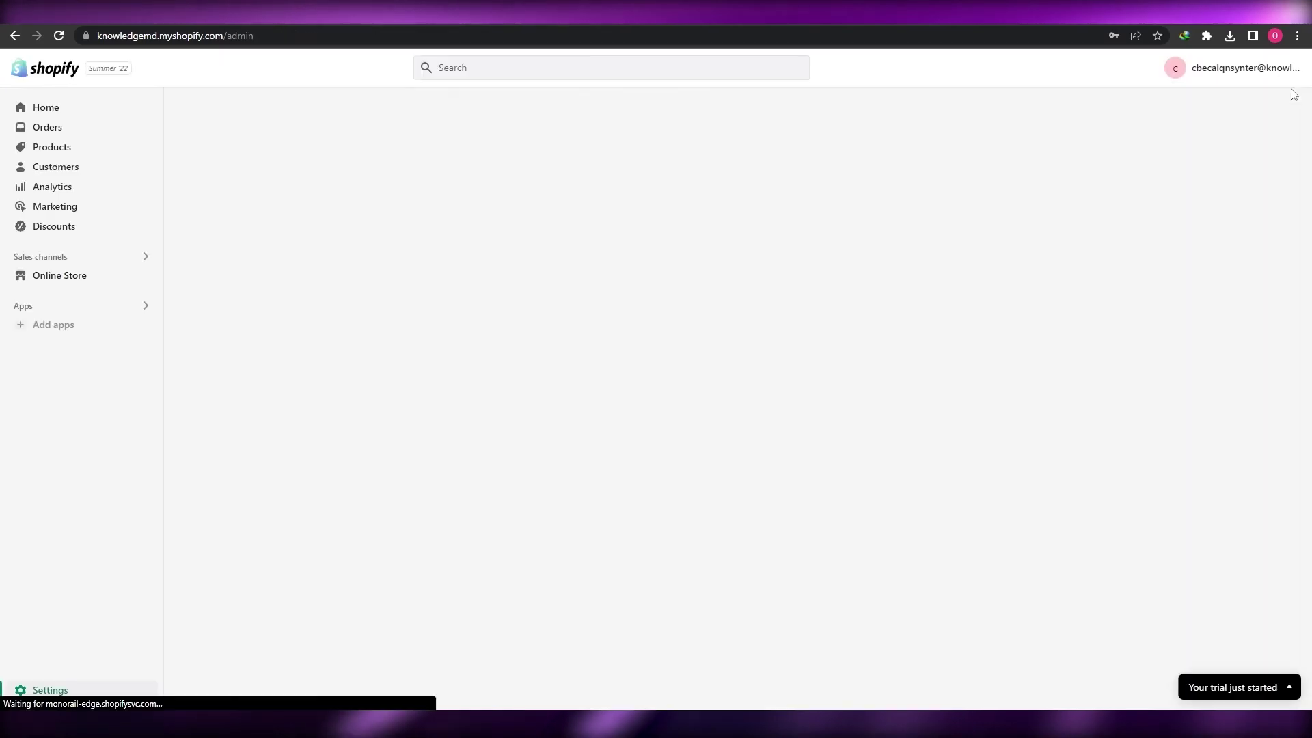